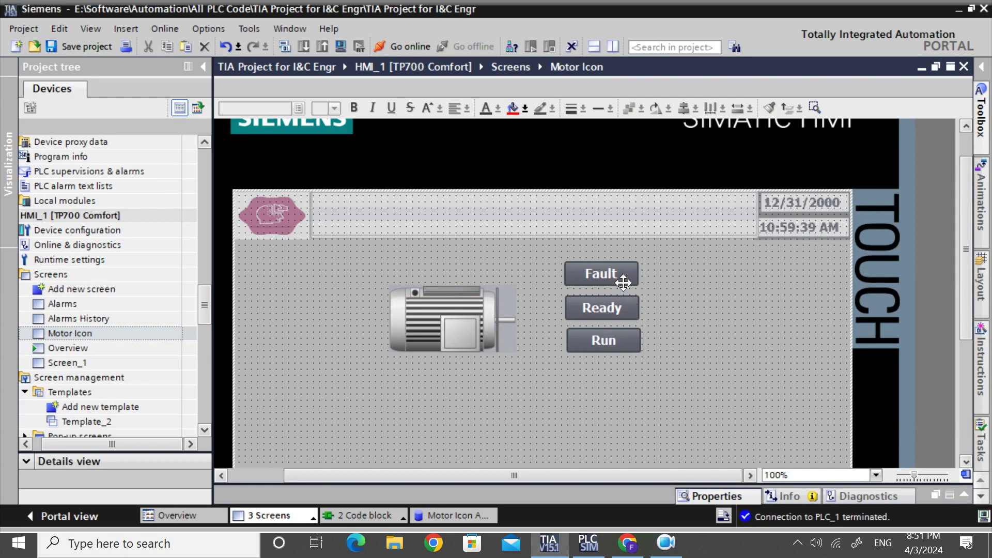
Place a new button element below the Run button on the Motor Icon screen.
{"action": "left_click", "coordinate": [618, 308]}
{"action": "left_click", "coordinate": [621, 340]}
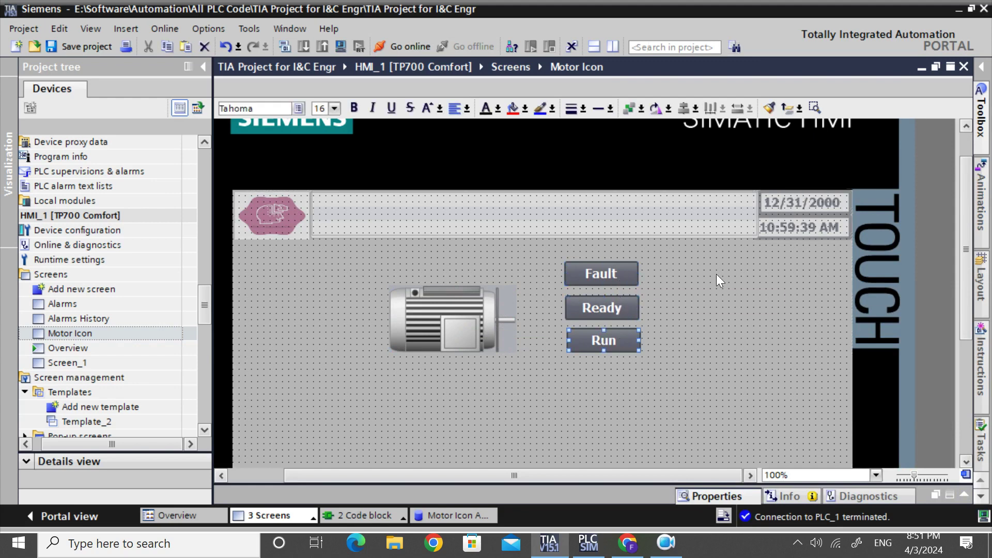
{"action": "left_click", "coordinate": [981, 111]}
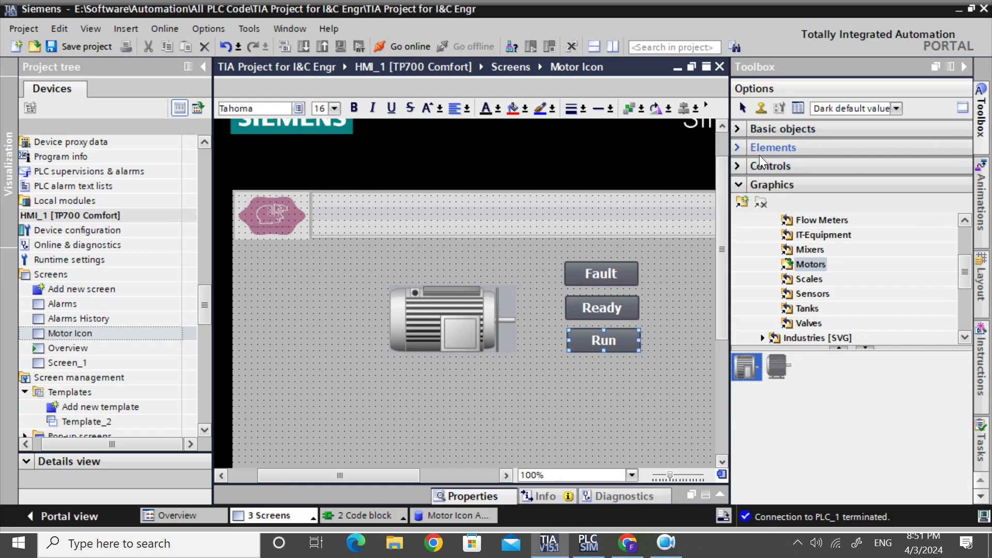
{"action": "left_click", "coordinate": [735, 147]}
{"action": "left_click_drag", "start_coordinate": [775, 175], "coordinate": [631, 399]}
{"action": "double_click", "coordinate": [653, 387]}
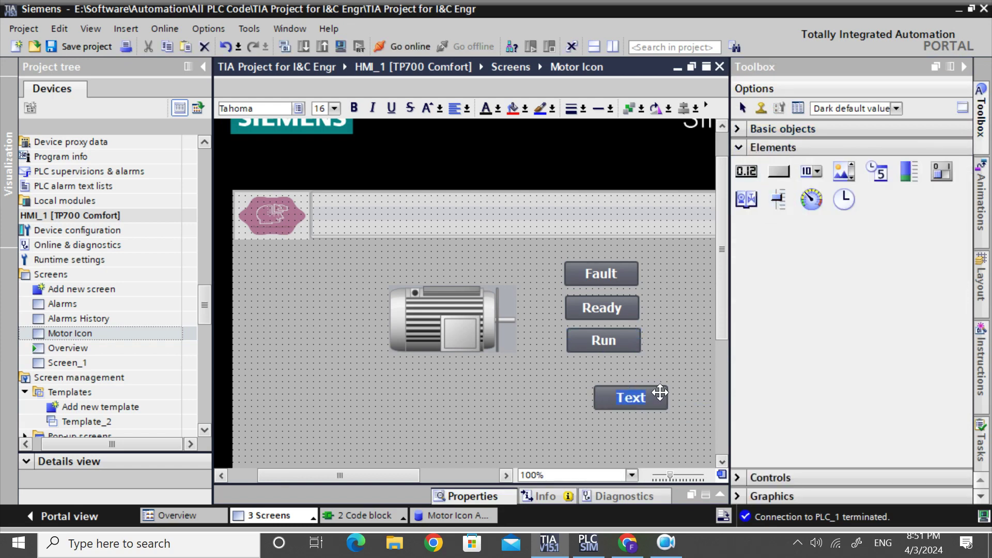
{"action": "left_click", "coordinate": [677, 345]}
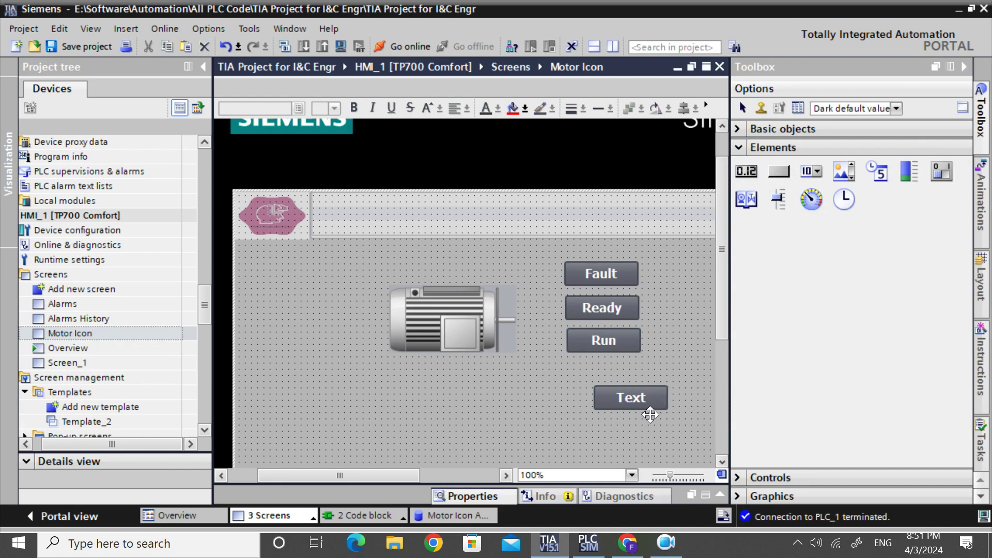
Assign the SetBit function to the Press event of the Fault button.
{"action": "double_click", "coordinate": [616, 278]}
{"action": "left_click", "coordinate": [662, 268]}
{"action": "left_click", "coordinate": [602, 277]}
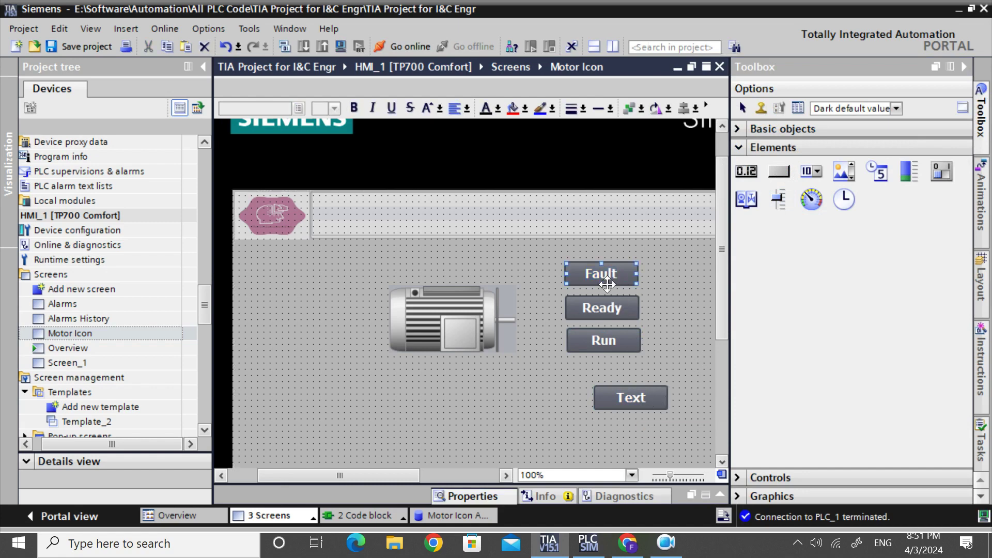
{"action": "right_click", "coordinate": [598, 275]}
{"action": "left_click", "coordinate": [630, 517]}
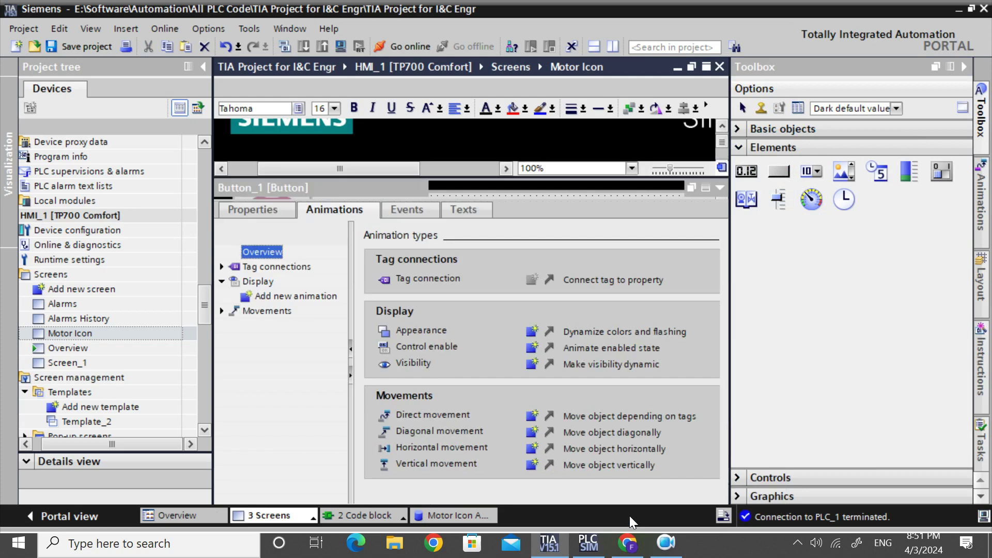
{"action": "left_click", "coordinate": [402, 206]}
{"action": "left_click", "coordinate": [256, 264]}
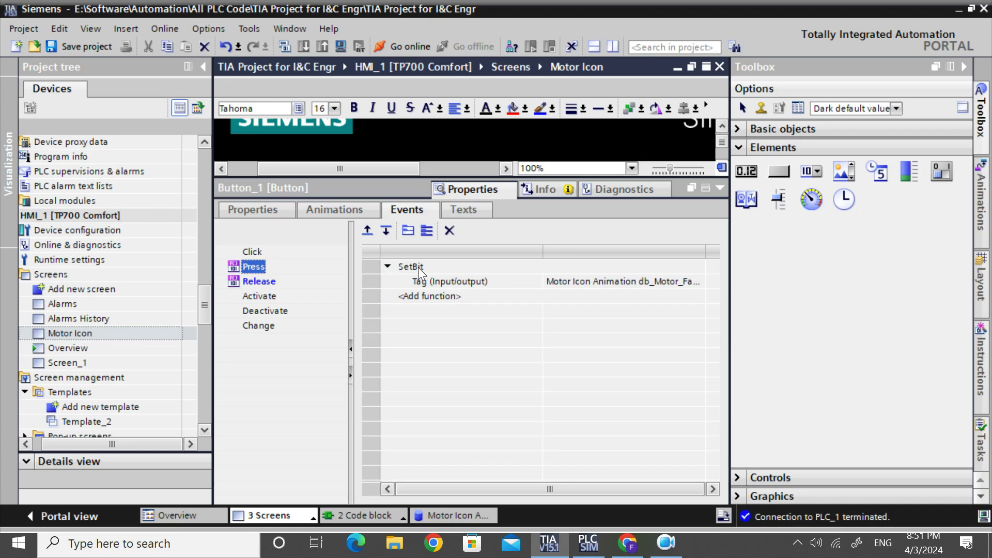
{"action": "left_click", "coordinate": [414, 269]}
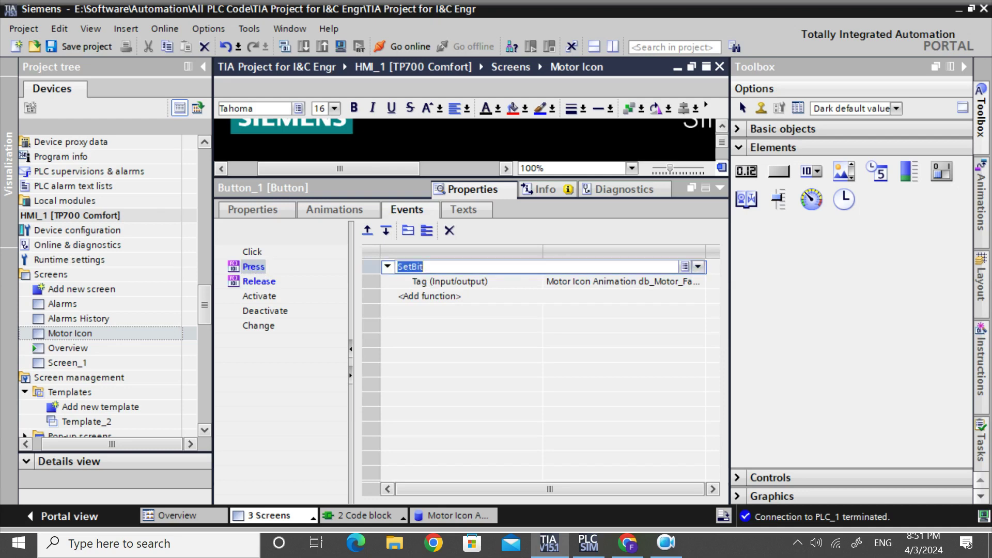
{"action": "type", "text": "set"}
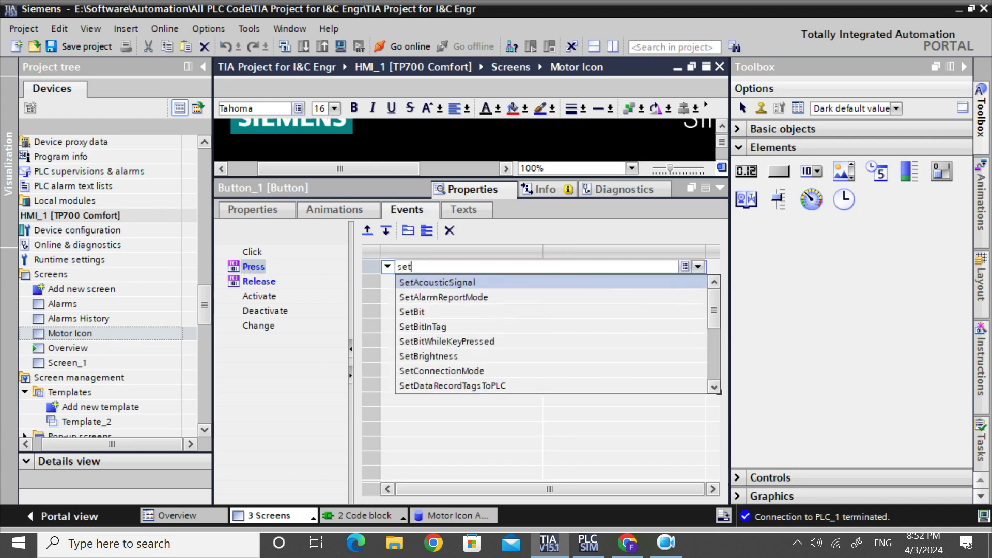
{"action": "left_click", "coordinate": [416, 310]}
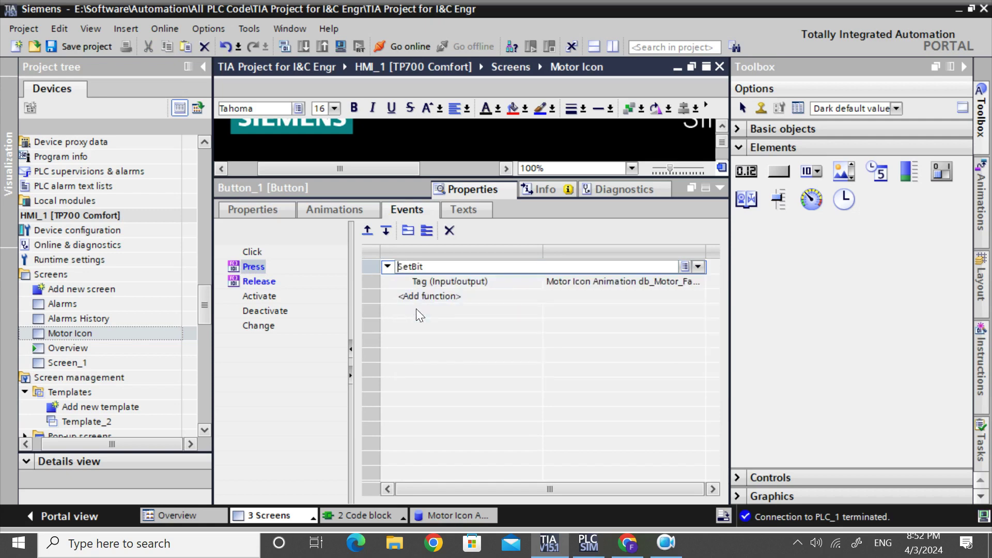
Link the SetBit function's tag to Motor_Fault from the program block Motor Icon Animation db [DB26].
{"action": "left_click", "coordinate": [595, 282]}
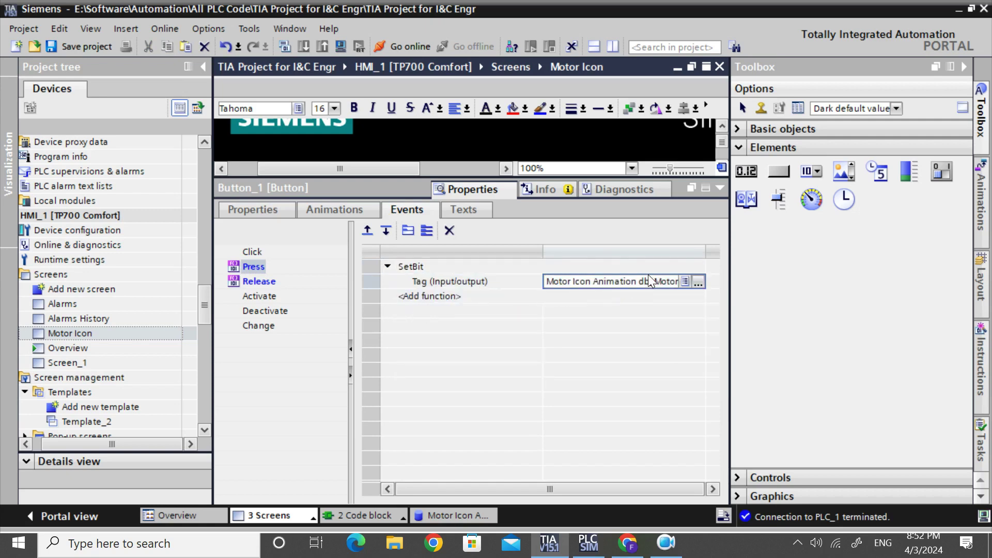
{"action": "left_click", "coordinate": [699, 282]}
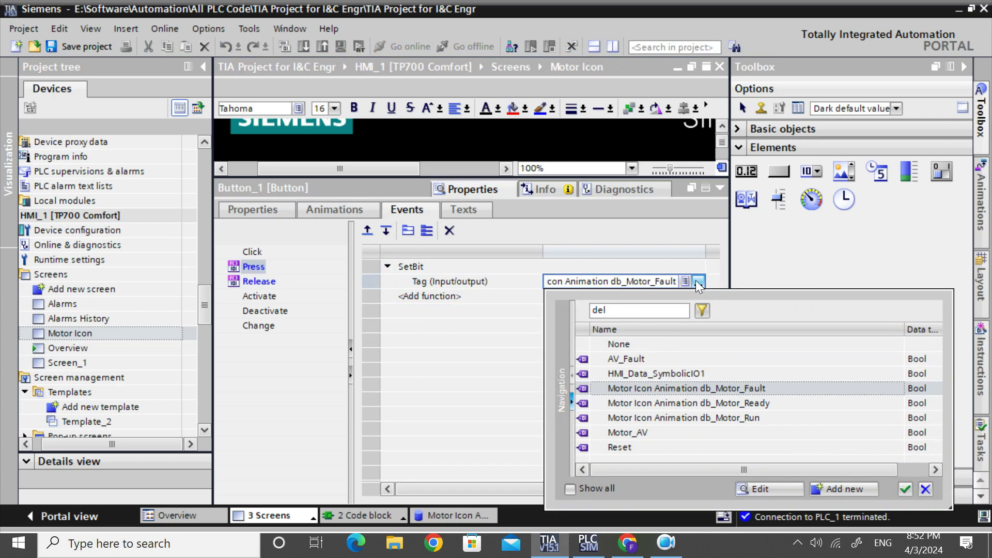
{"action": "left_click", "coordinate": [572, 398]}
{"action": "left_click", "coordinate": [575, 336]}
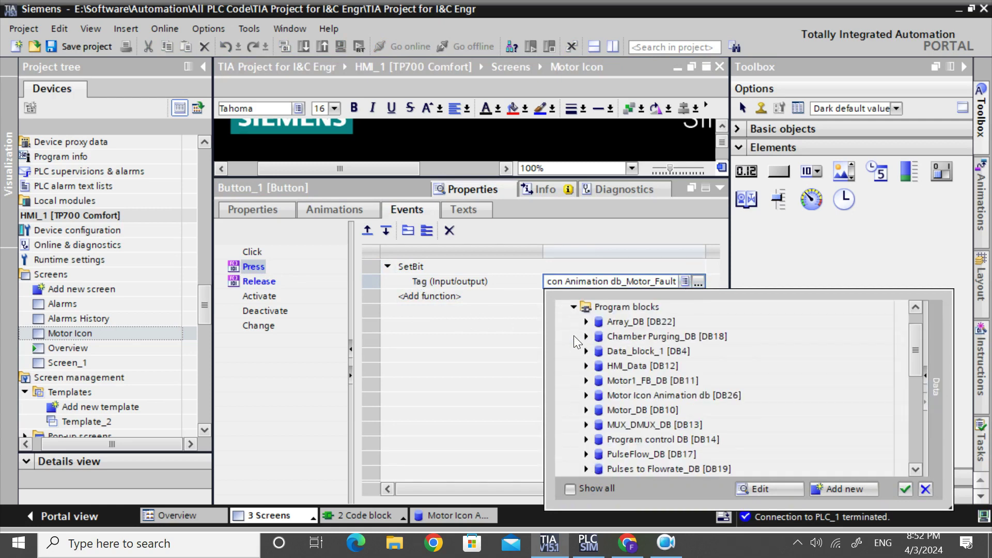
{"action": "left_click", "coordinate": [618, 395]}
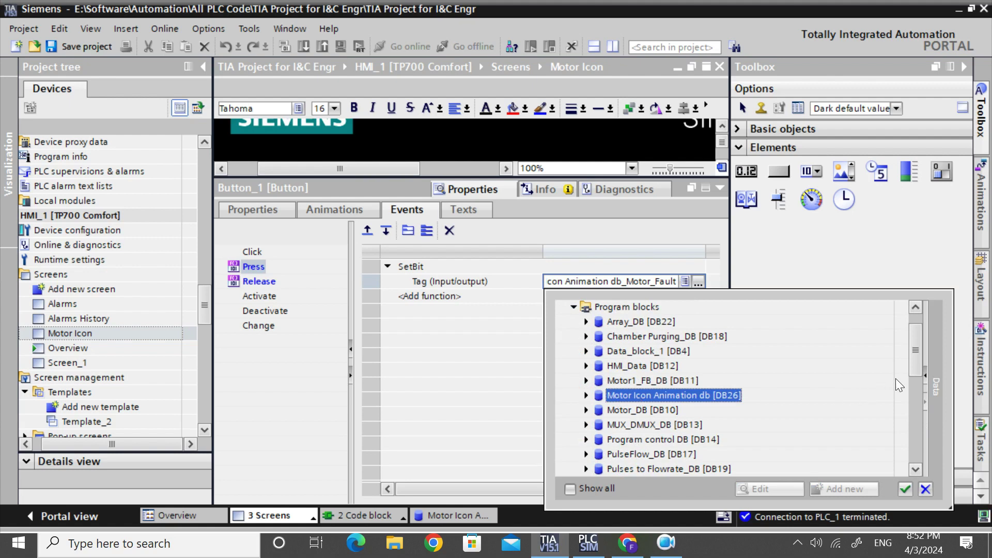
{"action": "left_click", "coordinate": [924, 376]}
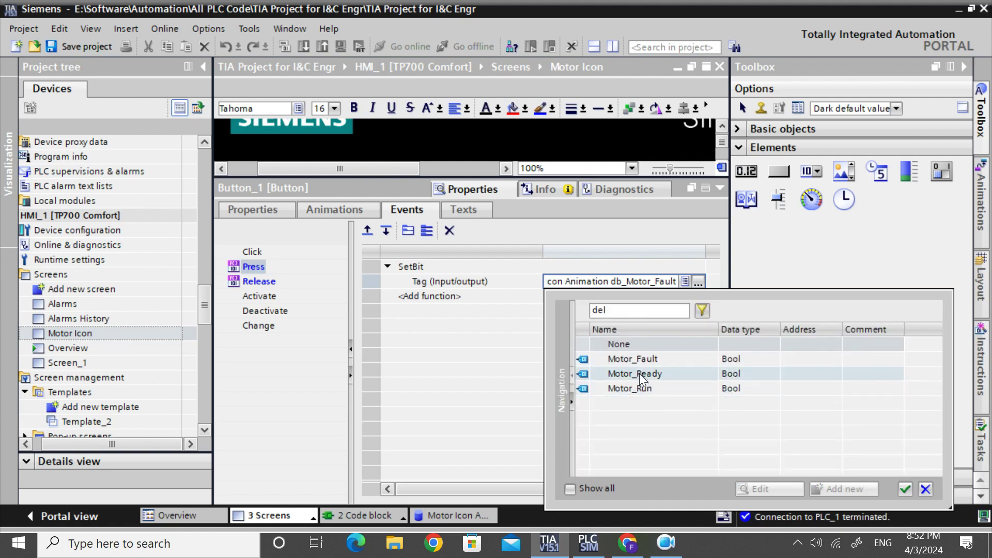
{"action": "left_click", "coordinate": [633, 356]}
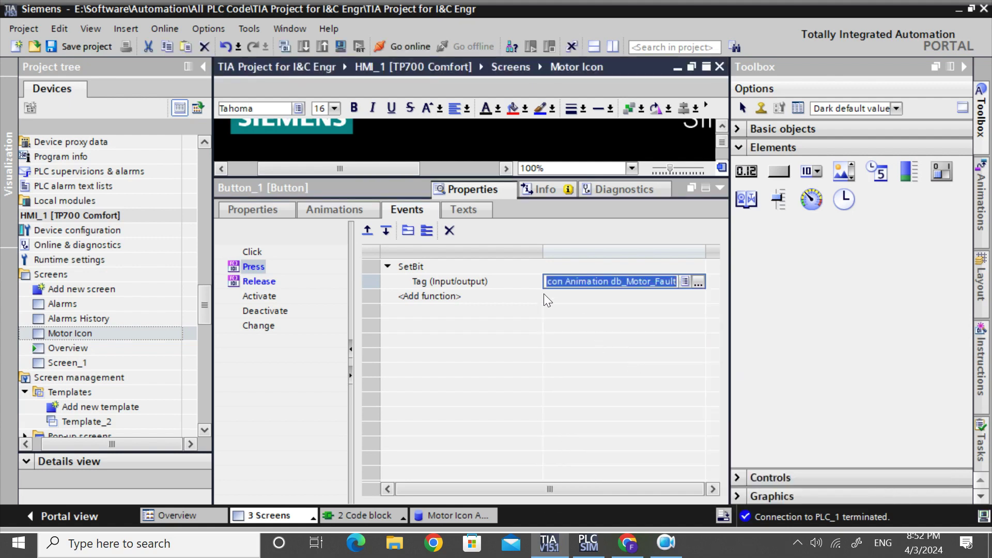
Assign the ResetBit function to the Release event of the Fault button.
{"action": "left_click", "coordinate": [250, 284]}
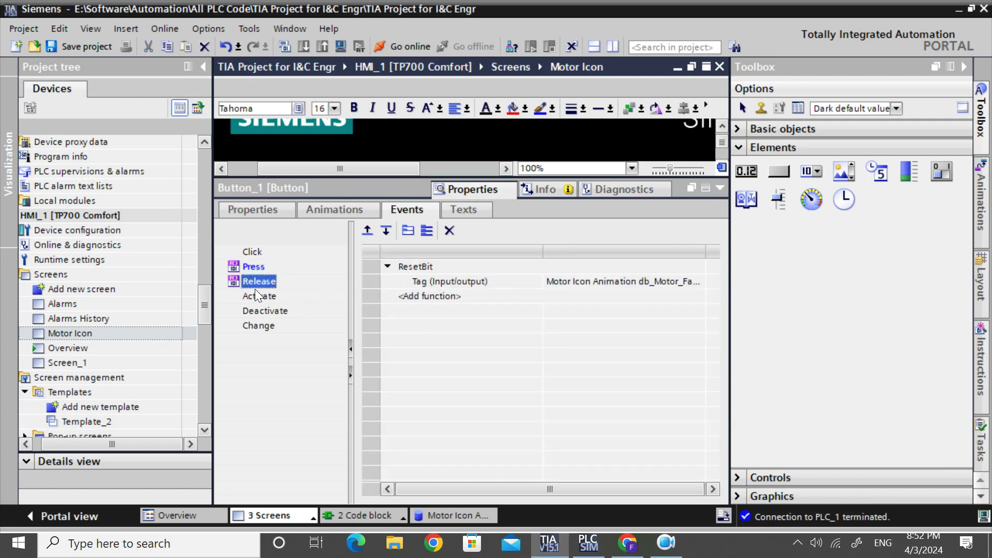
{"action": "left_click", "coordinate": [433, 265]}
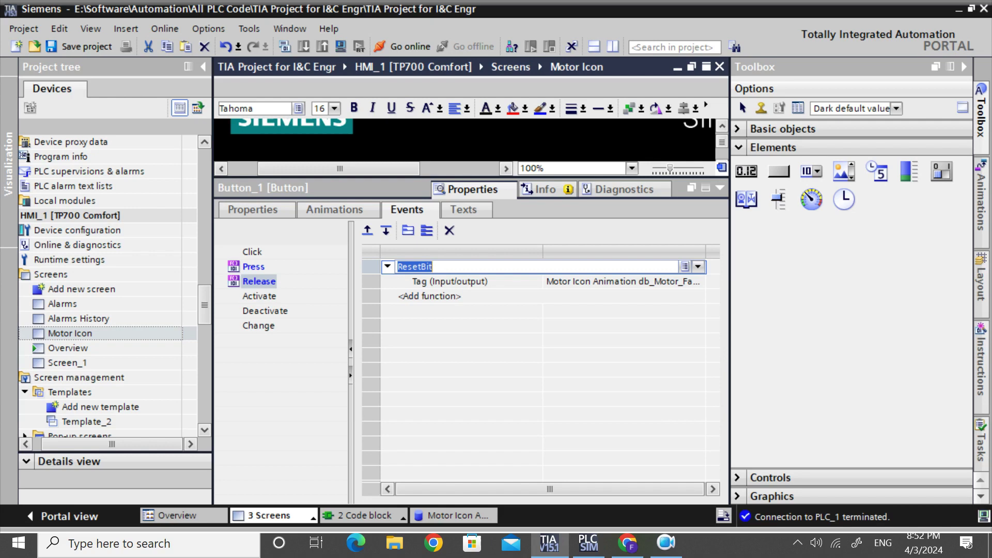
{"action": "type", "text": "reset"}
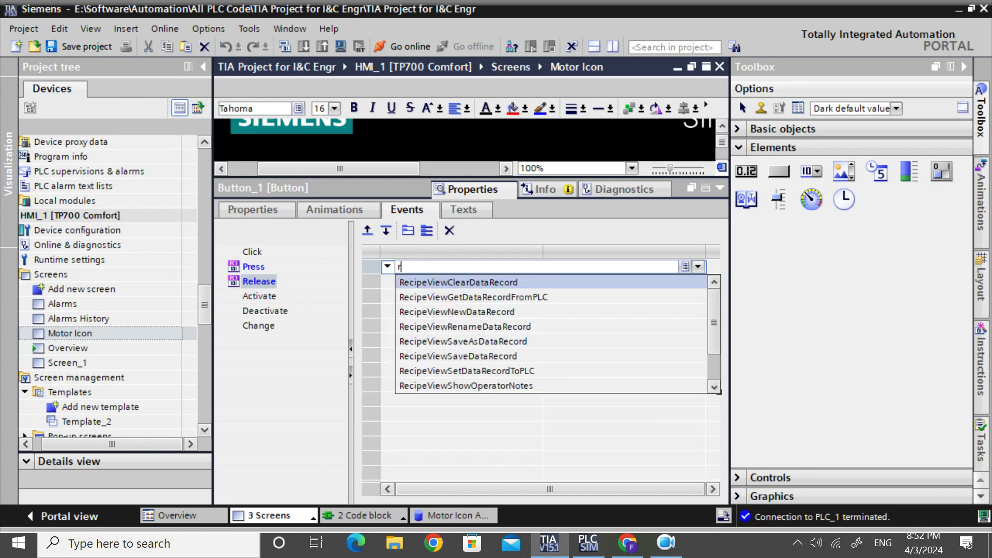
{"action": "left_click", "coordinate": [450, 282]}
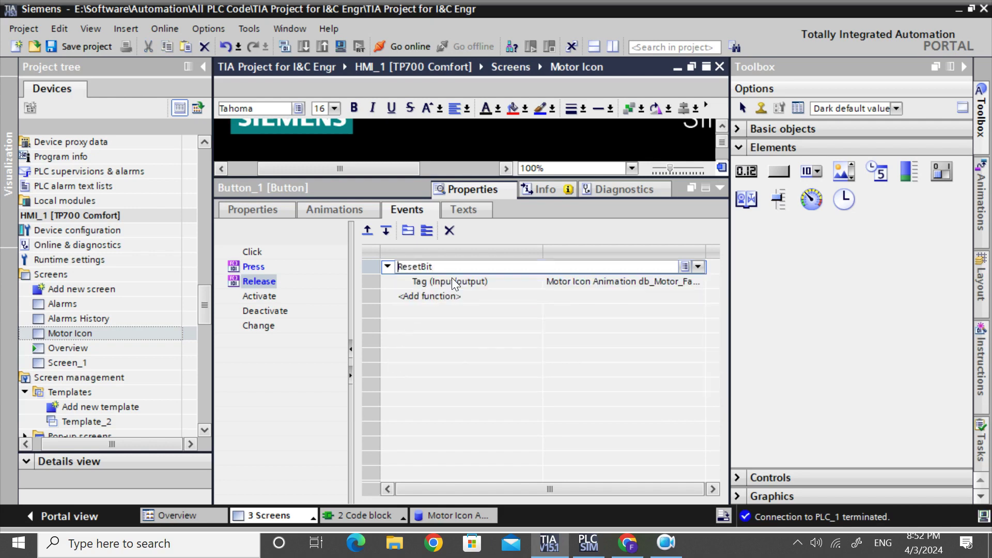
Link the ResetBit function's tag to Motor_Fault from the program block Motor Icon Animation db [DB26].
{"action": "left_click", "coordinate": [609, 285]}
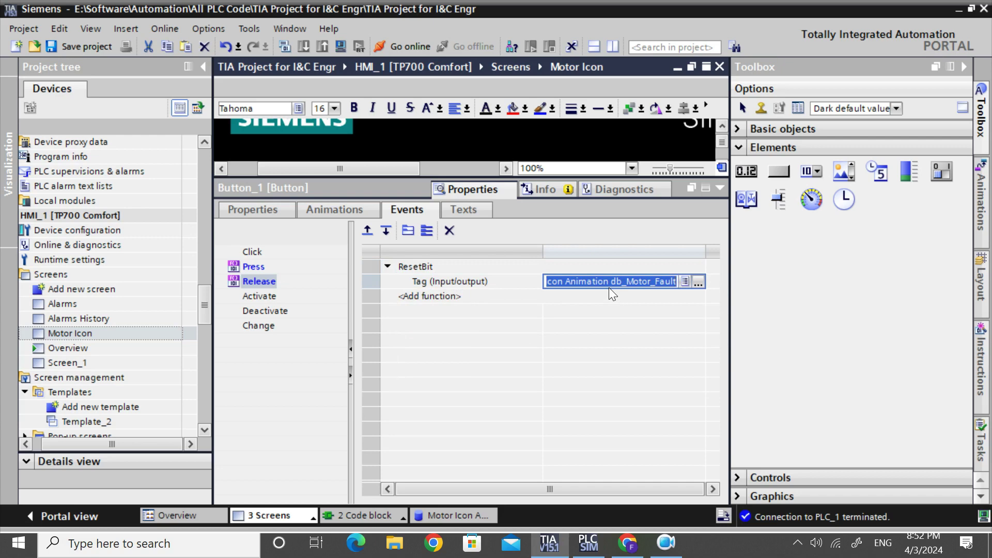
{"action": "left_click", "coordinate": [609, 288]}
{"action": "left_click", "coordinate": [447, 297]}
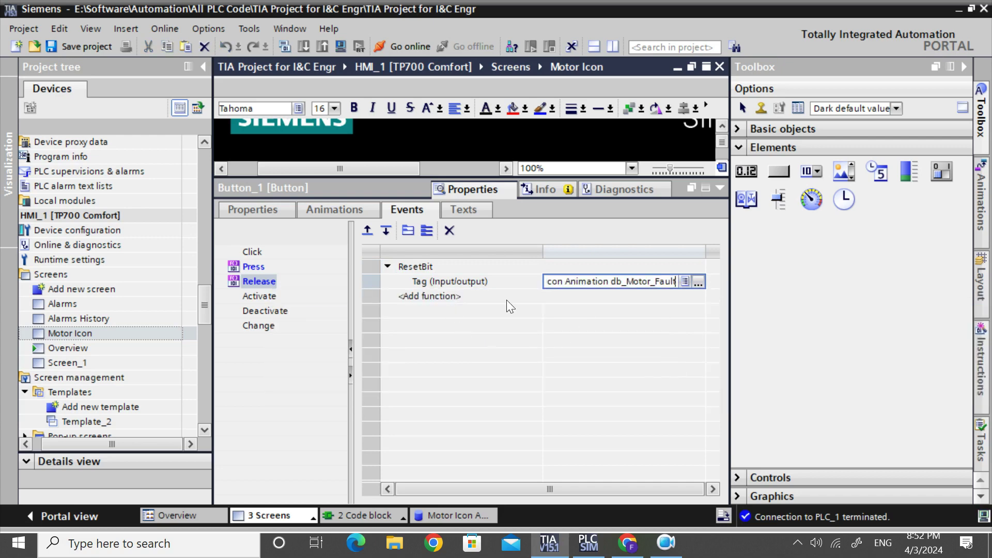
{"action": "left_click", "coordinate": [698, 282]}
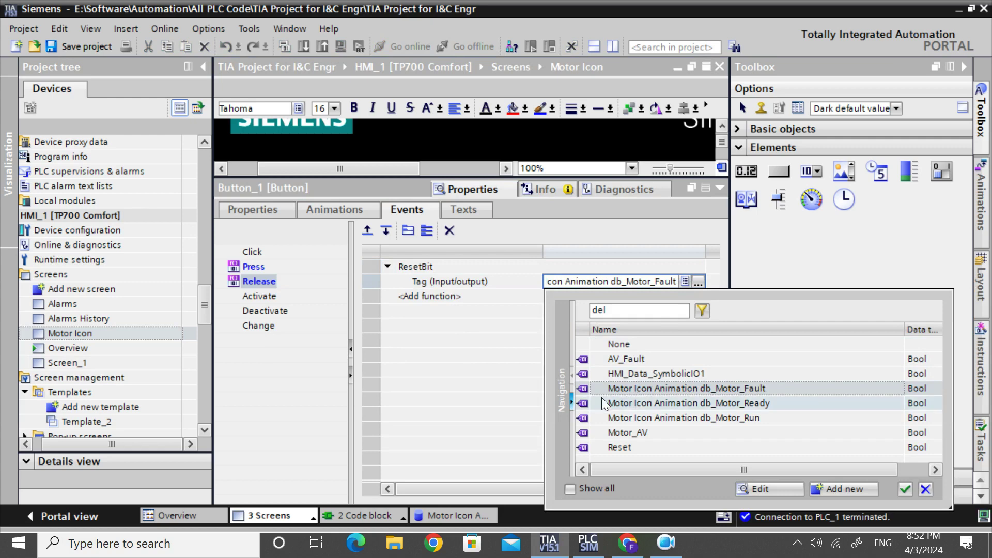
{"action": "left_click", "coordinate": [578, 406]}
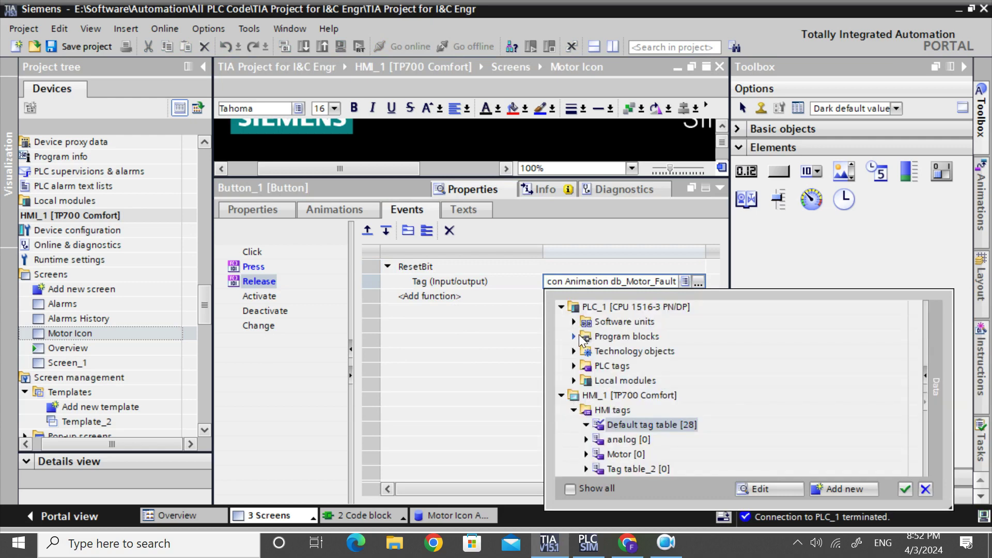
{"action": "left_click", "coordinate": [574, 337]}
{"action": "left_click", "coordinate": [654, 395]}
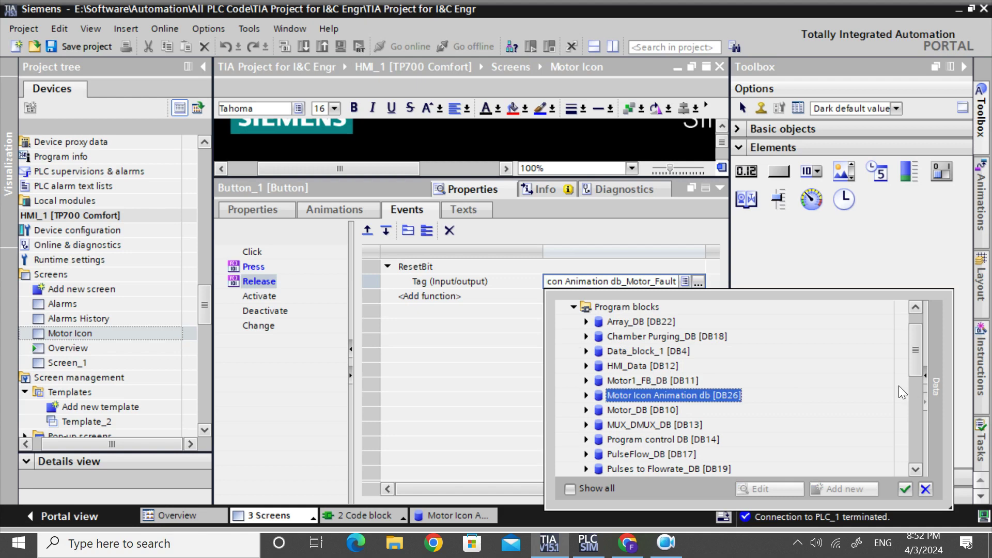
{"action": "left_click", "coordinate": [926, 375]}
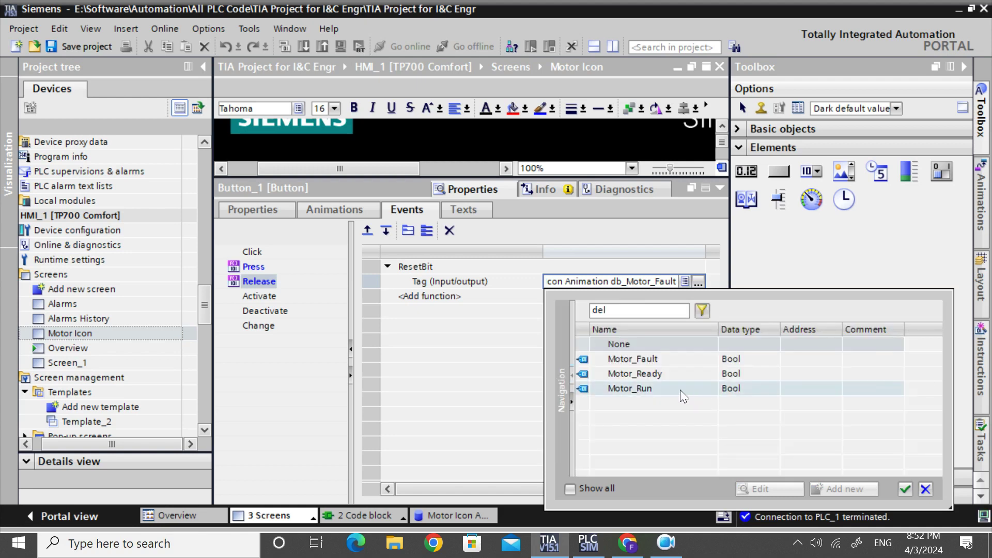
{"action": "left_click", "coordinate": [645, 356]}
{"action": "double_click", "coordinate": [645, 355]}
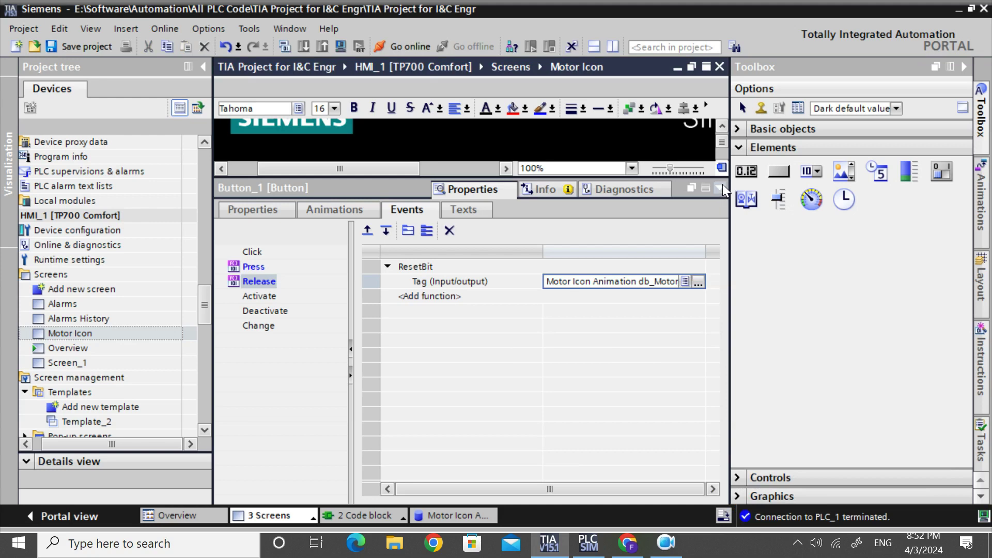
Review the function and tag on the Fault button's Press event, and close its properties to look at the Ready and Run buttons.
{"action": "left_click", "coordinate": [253, 267]}
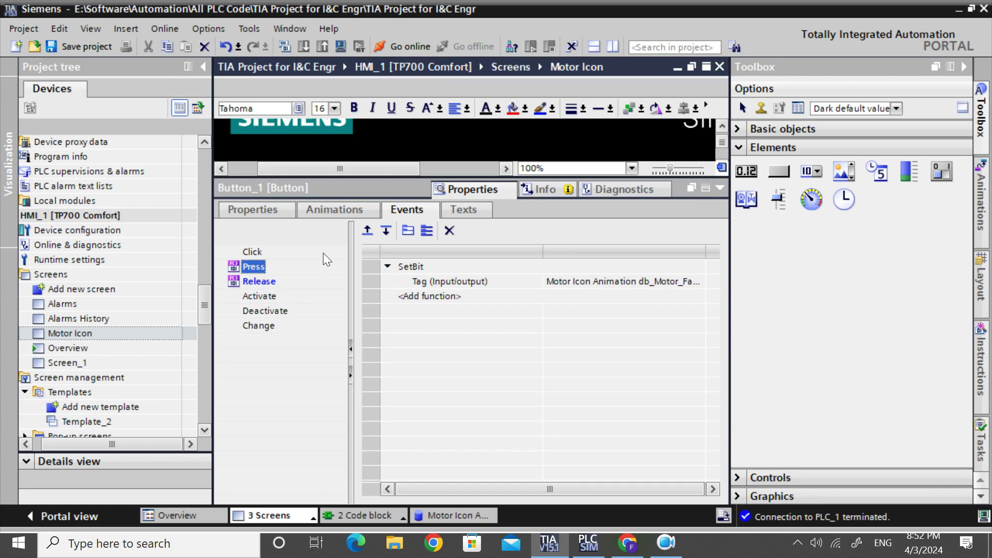
{"action": "left_click", "coordinate": [586, 291]}
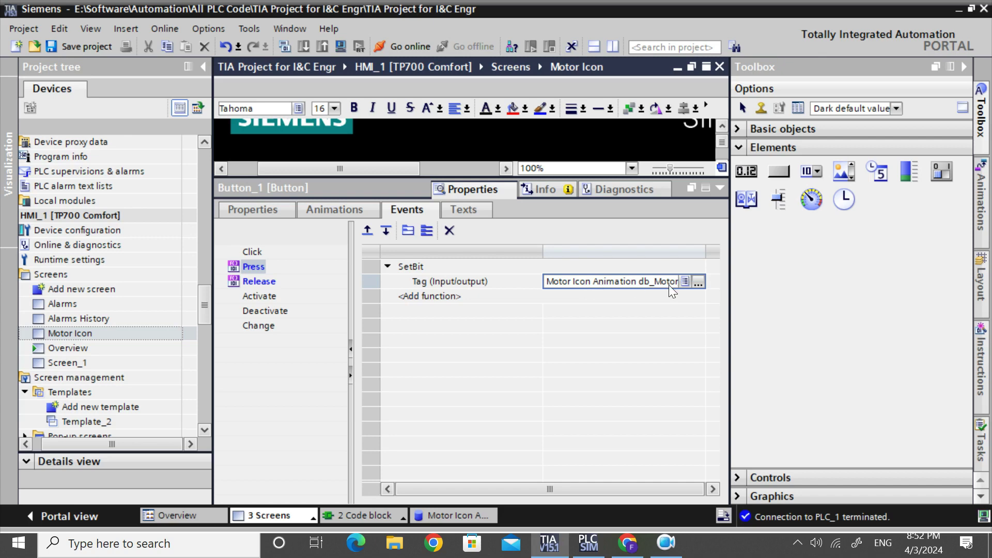
{"action": "left_click", "coordinate": [719, 188]}
{"action": "left_click", "coordinate": [628, 319]}
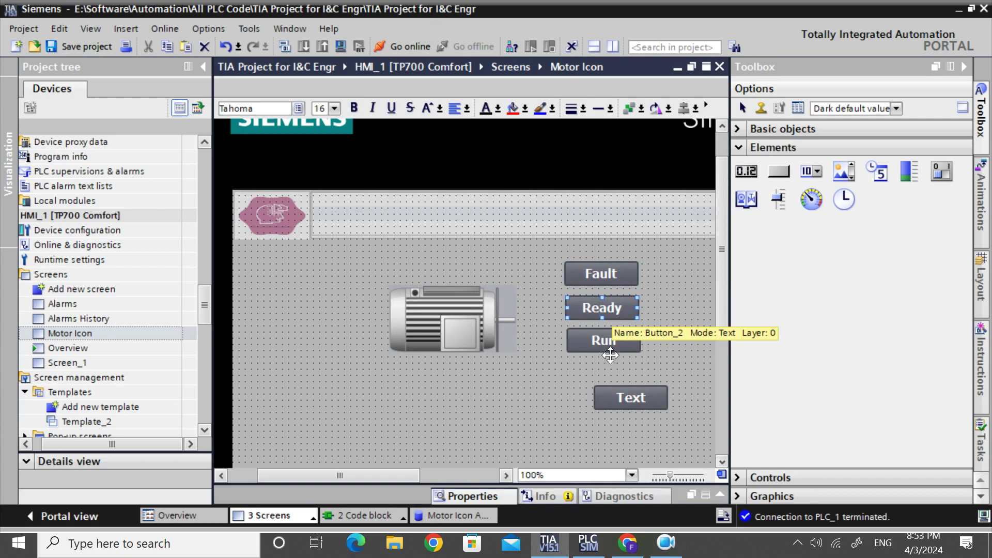
{"action": "left_click", "coordinate": [604, 340]}
Delete the extra button labelled Text below the Run button and save the project.
{"action": "left_click", "coordinate": [643, 399]}
{"action": "key", "text": "Delete"}
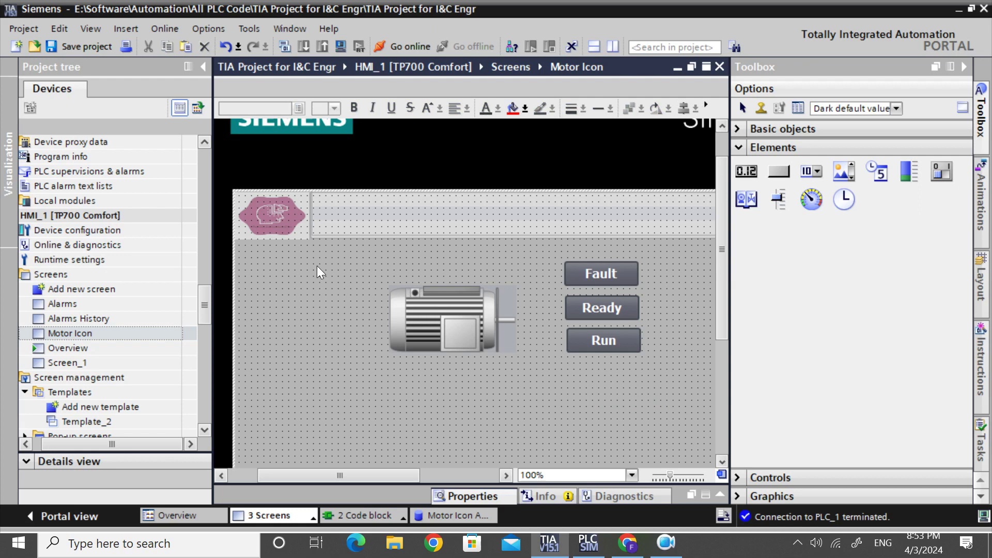
{"action": "left_click", "coordinate": [79, 44]}
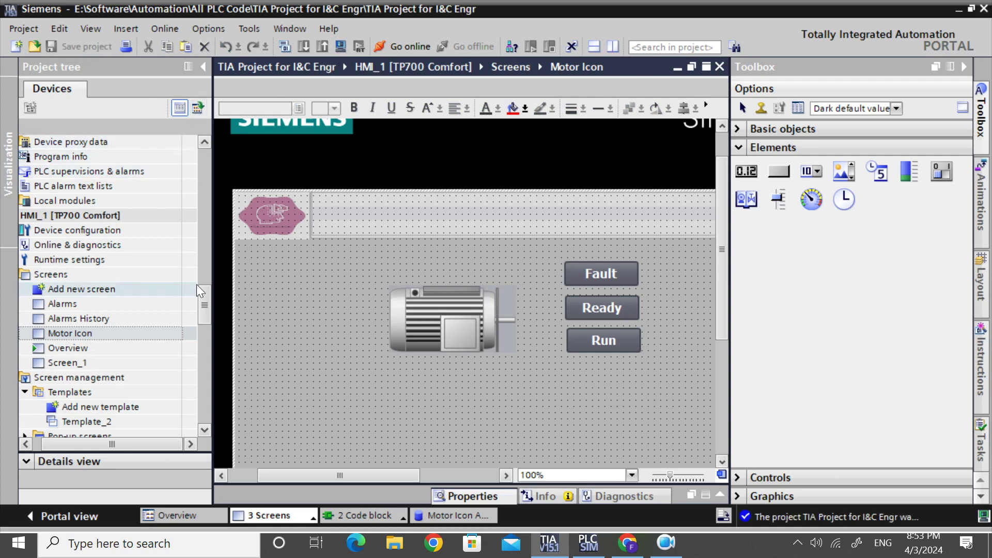
Download PLC_1 [CPU 1516-3 PN/DP] to the simulated PLC and complete the loading.
{"action": "left_click_drag", "start_coordinate": [204, 316], "coordinate": [188, 171]}
{"action": "left_click", "coordinate": [109, 186]}
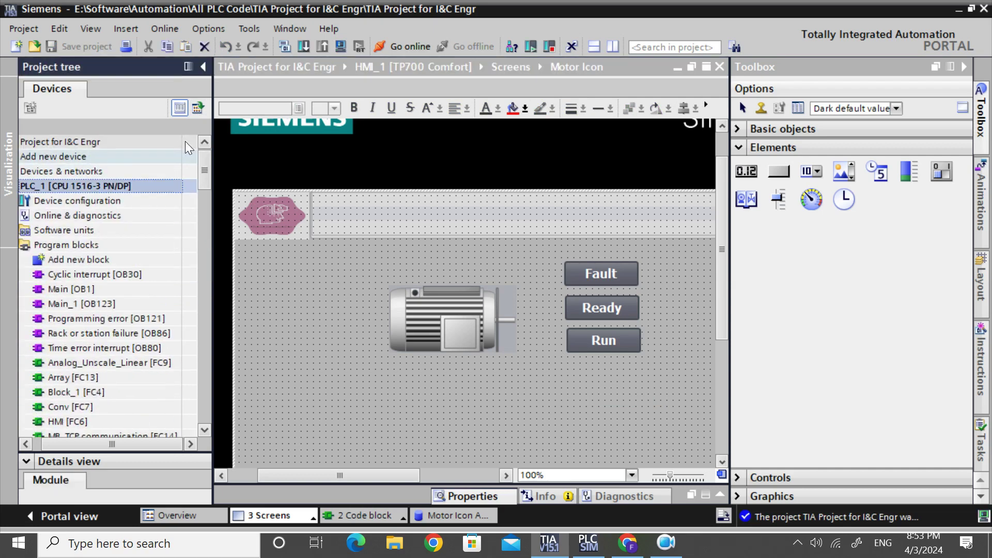
{"action": "left_click", "coordinate": [303, 47]}
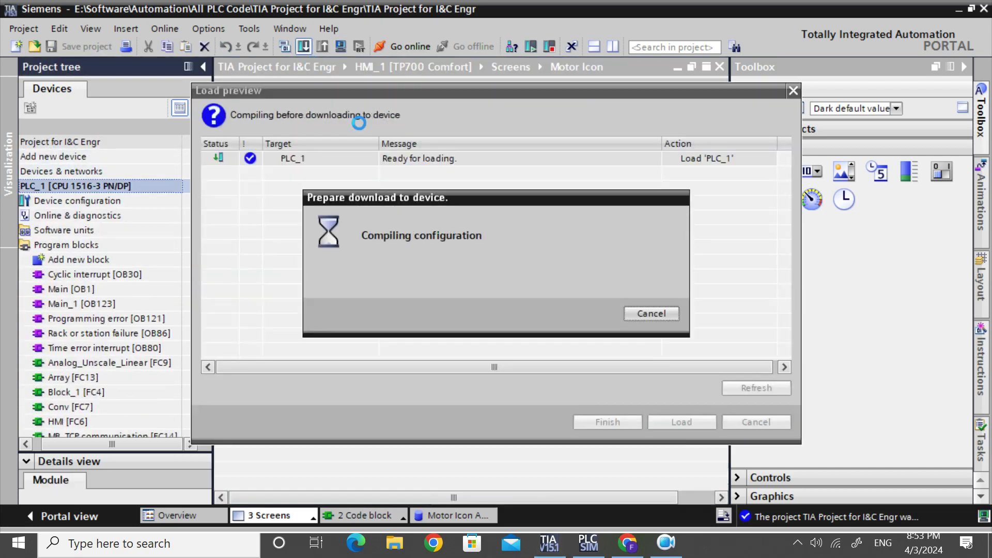
{"action": "left_click", "coordinate": [681, 421]}
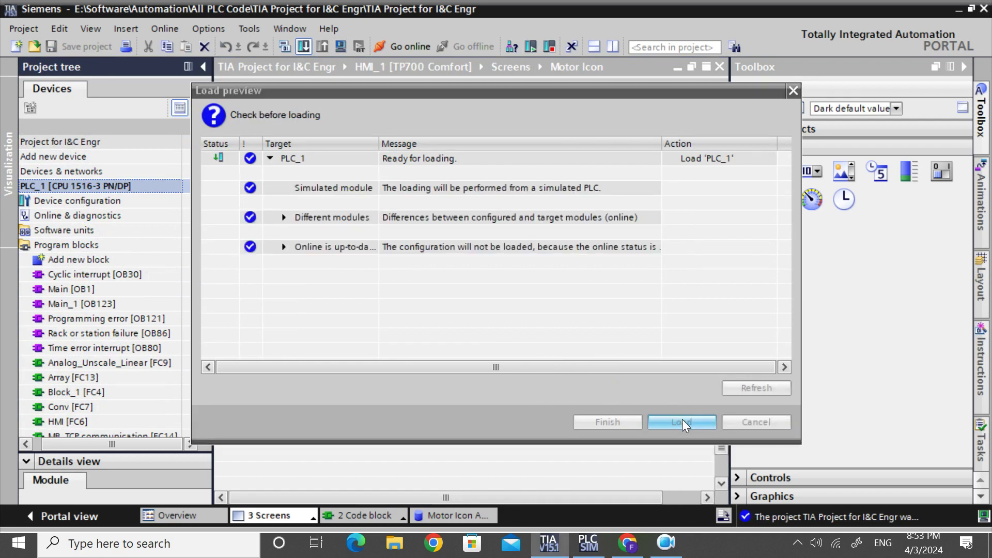
{"action": "left_click", "coordinate": [624, 421]}
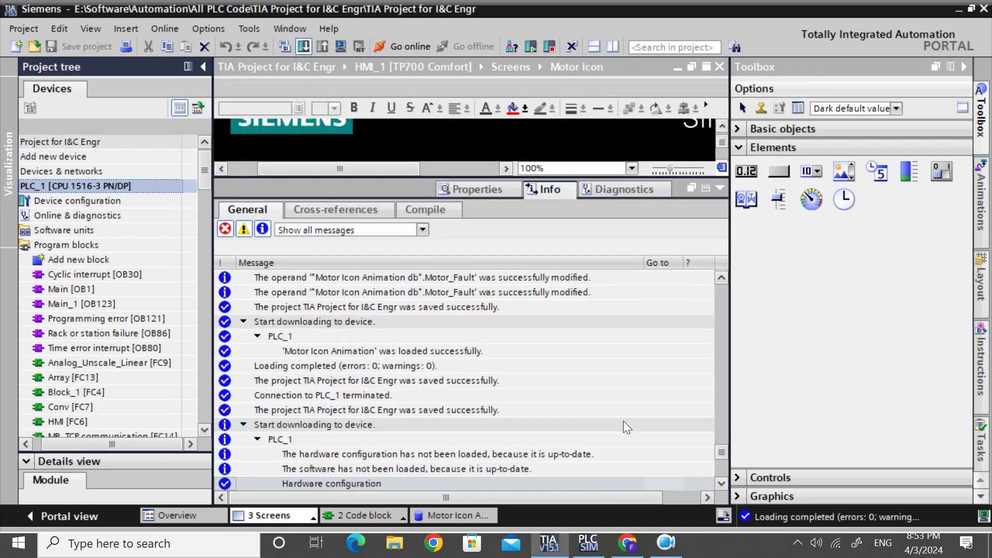
Compile HMI_1 [TP700 Comfort] and start its runtime simulation.
{"action": "left_click_drag", "start_coordinate": [207, 172], "coordinate": [192, 313]}
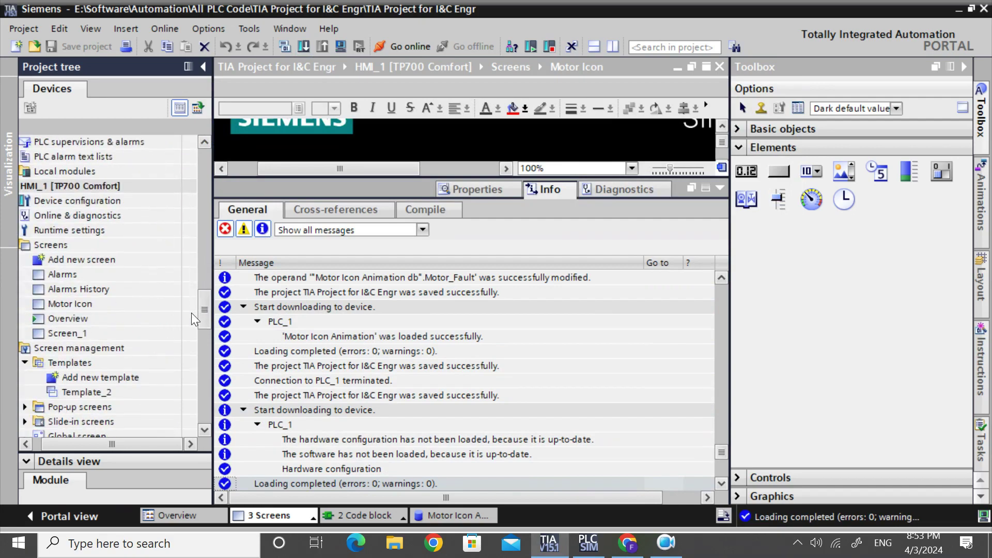
{"action": "left_click", "coordinate": [114, 185]}
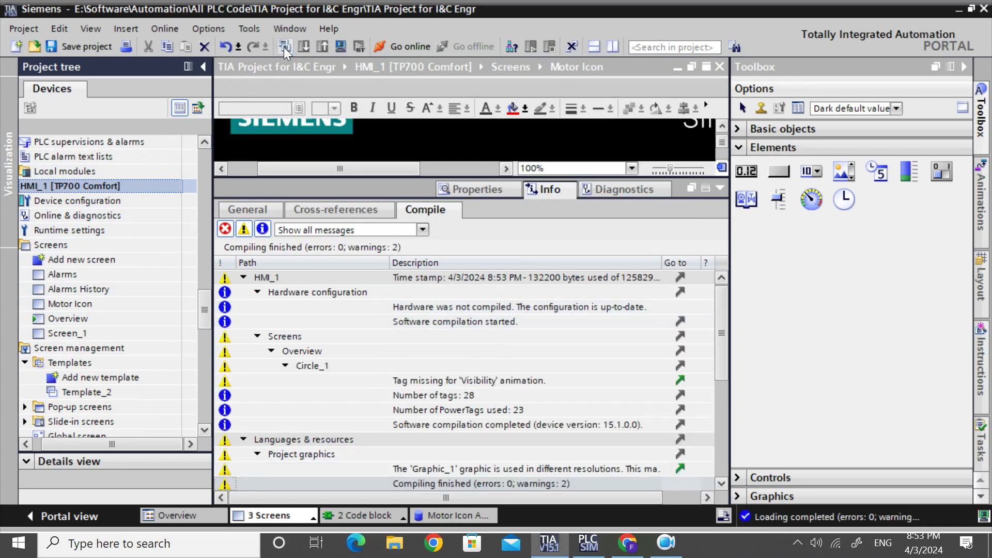
{"action": "left_click", "coordinate": [343, 47]}
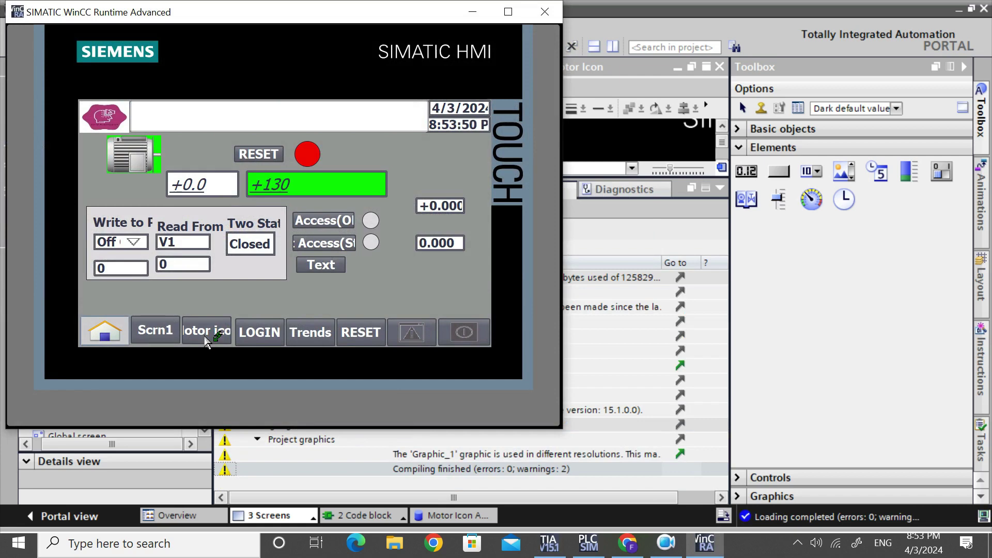
Show the Motor Icon screen in the simulated HMI, acknowledge the PowerTags notice and move the runtime window aside.
{"action": "left_click", "coordinate": [206, 334]}
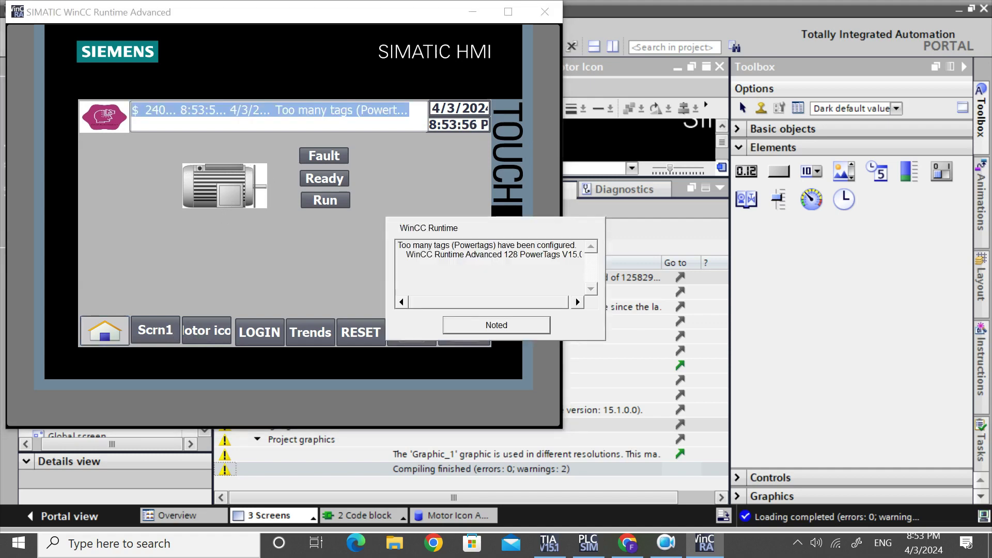
{"action": "left_click", "coordinate": [523, 331]}
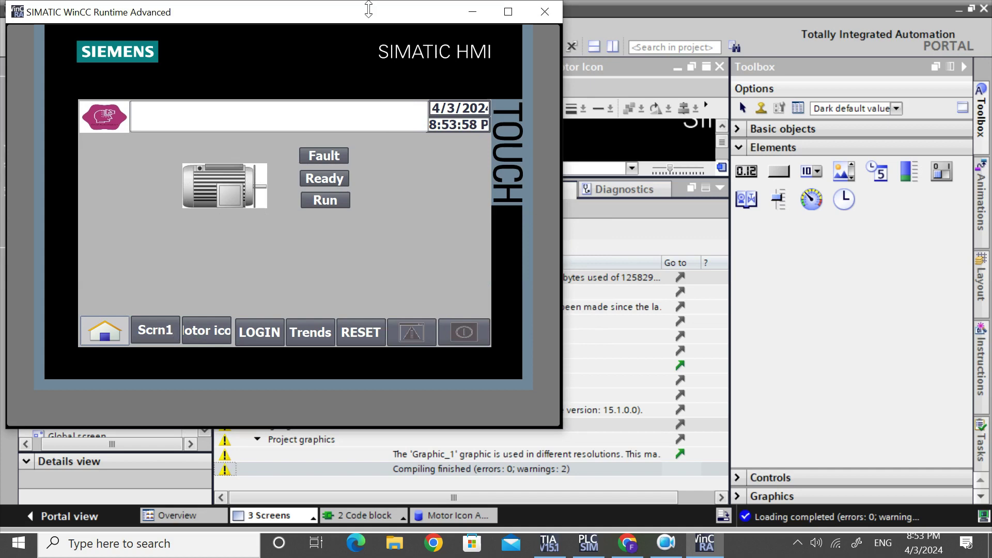
{"action": "left_click_drag", "start_coordinate": [365, 13], "coordinate": [729, 44]}
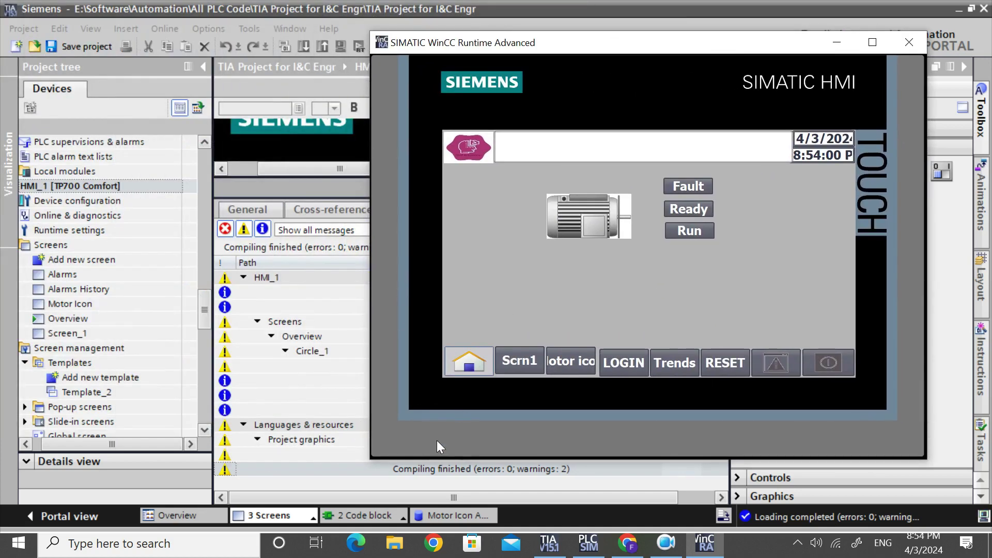
Monitor the Motor Icon Animation (FC15) block online and examine the MOVE rungs for Fault, Ready and Run.
{"action": "left_click", "coordinate": [371, 520]}
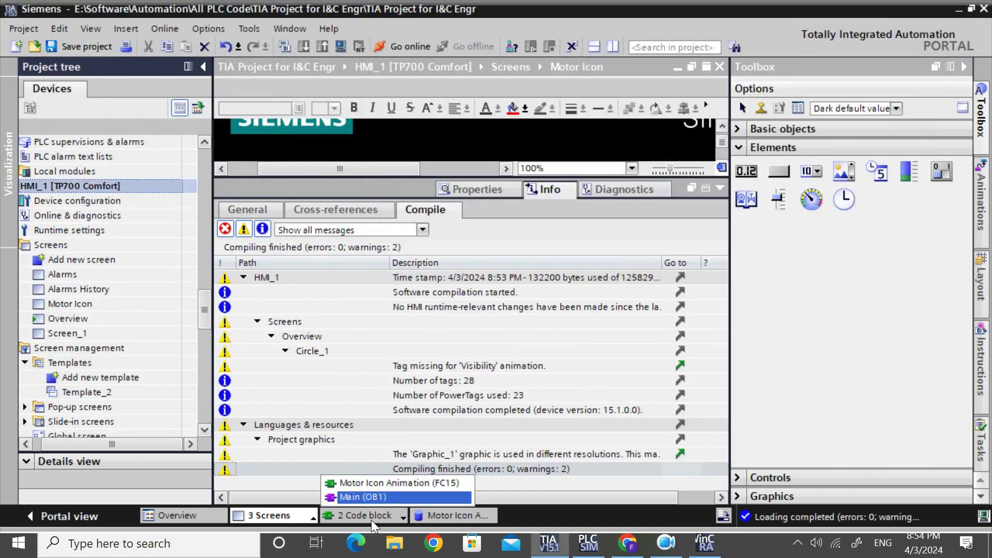
{"action": "left_click", "coordinate": [363, 482]}
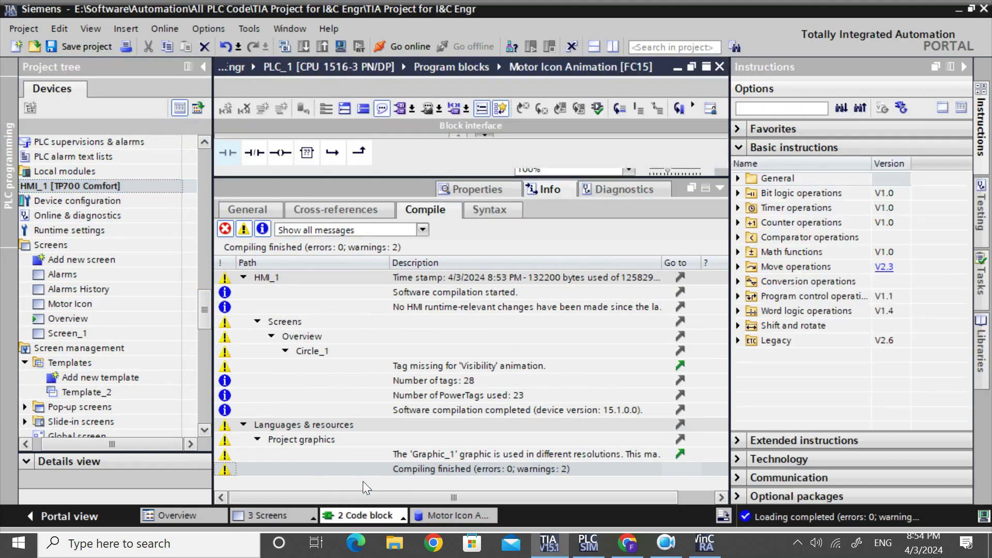
{"action": "left_click", "coordinate": [717, 186]}
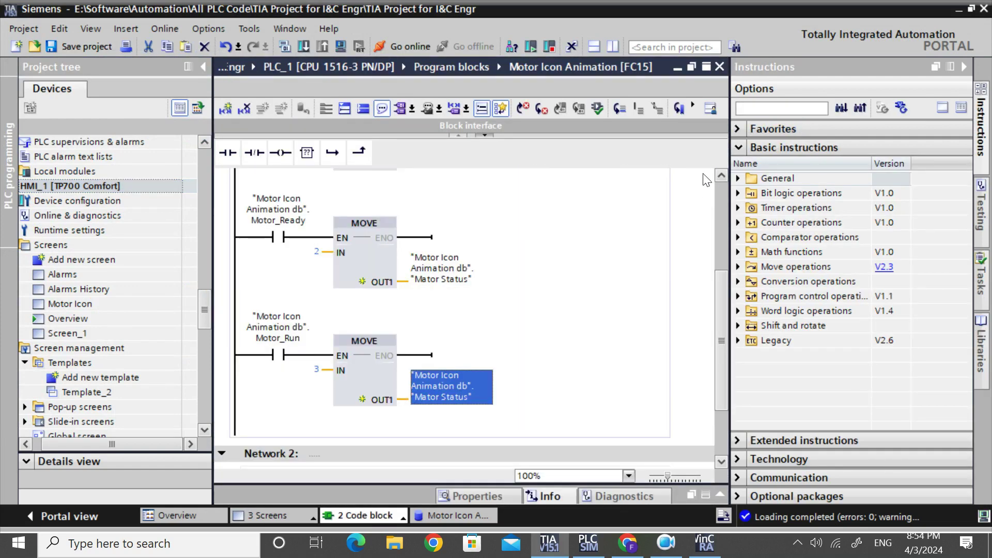
{"action": "left_click", "coordinate": [686, 108]}
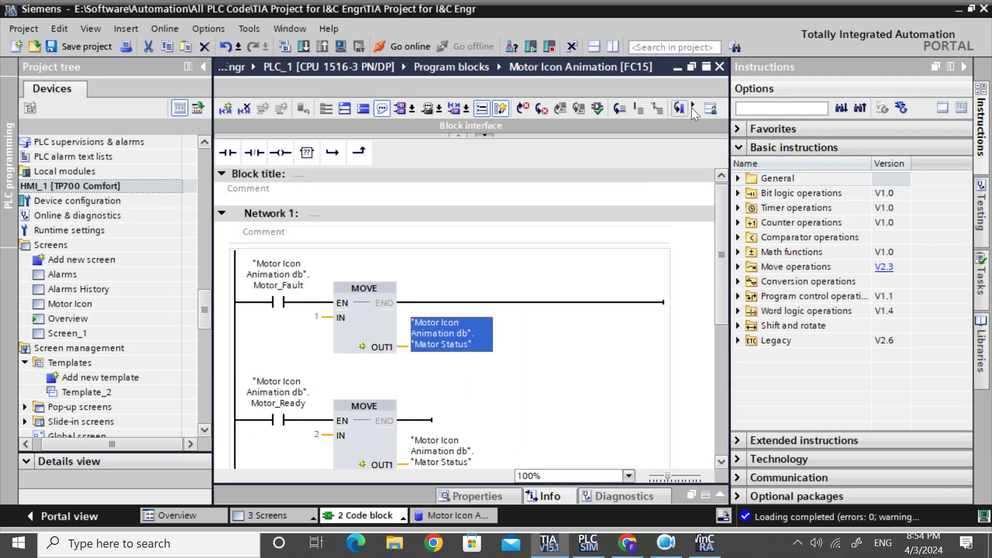
{"action": "left_click", "coordinate": [964, 67]}
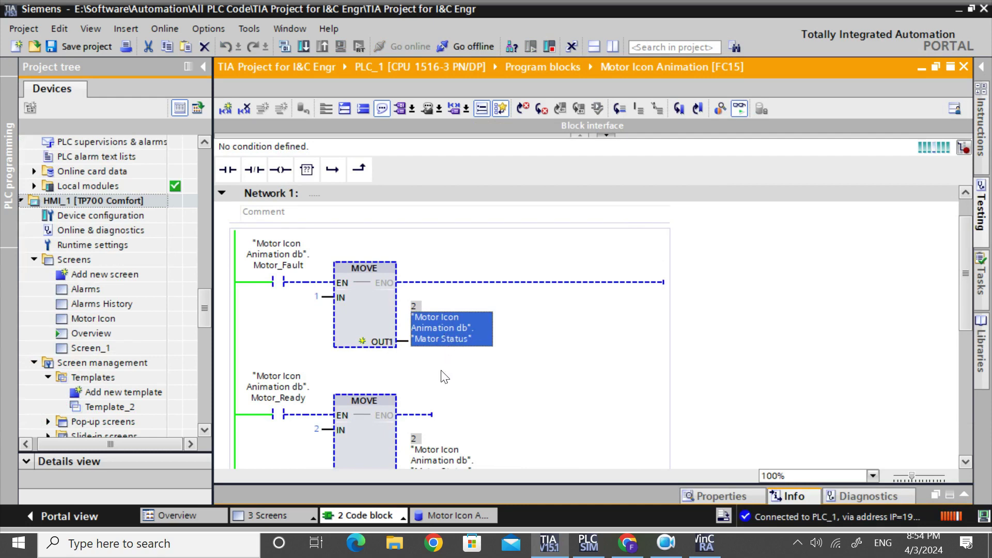
{"action": "scroll", "coordinate": [964, 248], "scroll_direction": "down", "scroll_amount": 5}
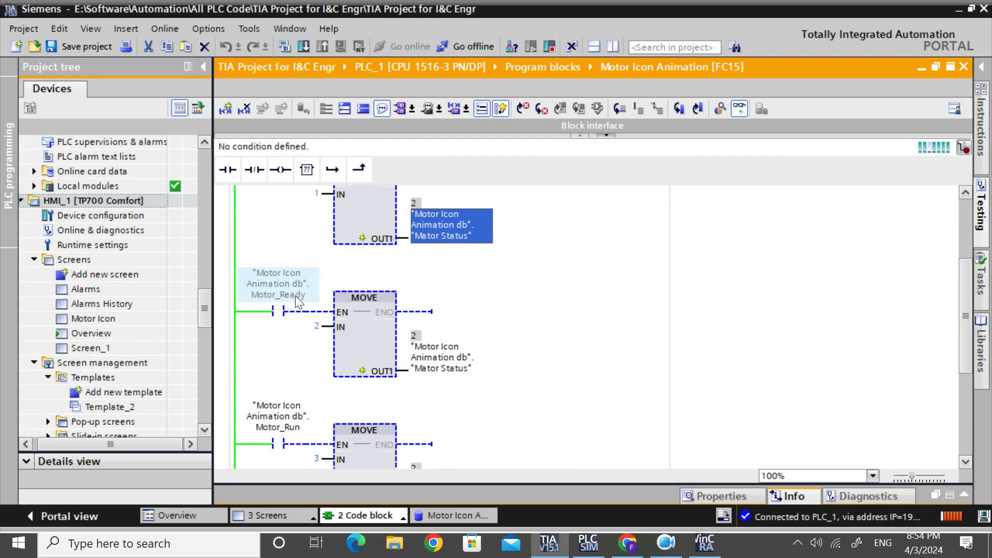
Test the Fault, Ready and Run buttons in the simulated HMI beside the monitored logic, and minimize the runtime.
{"action": "left_click", "coordinate": [713, 549]}
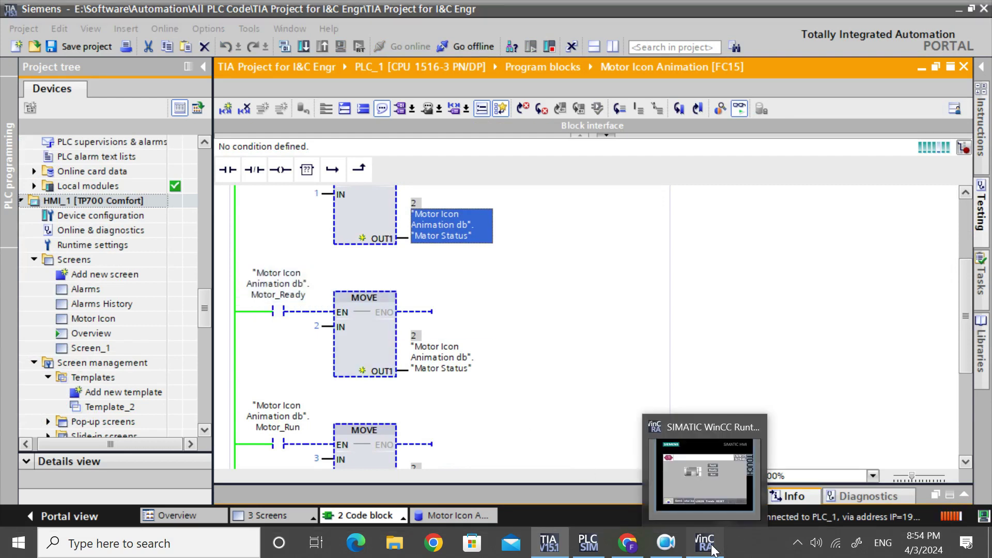
{"action": "left_click_drag", "start_coordinate": [542, 49], "coordinate": [652, 77]}
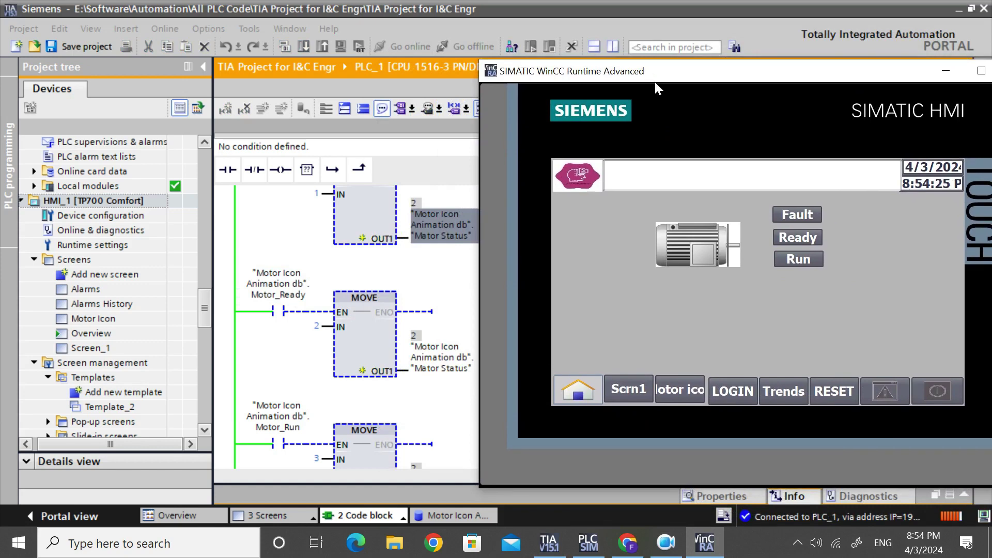
{"action": "left_click", "coordinate": [803, 222]}
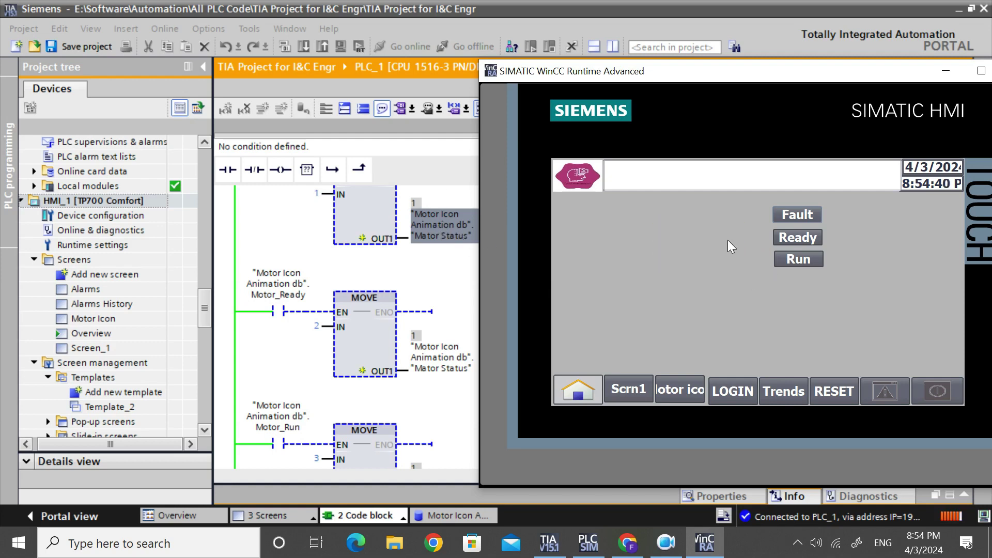
{"action": "left_click", "coordinate": [797, 243]}
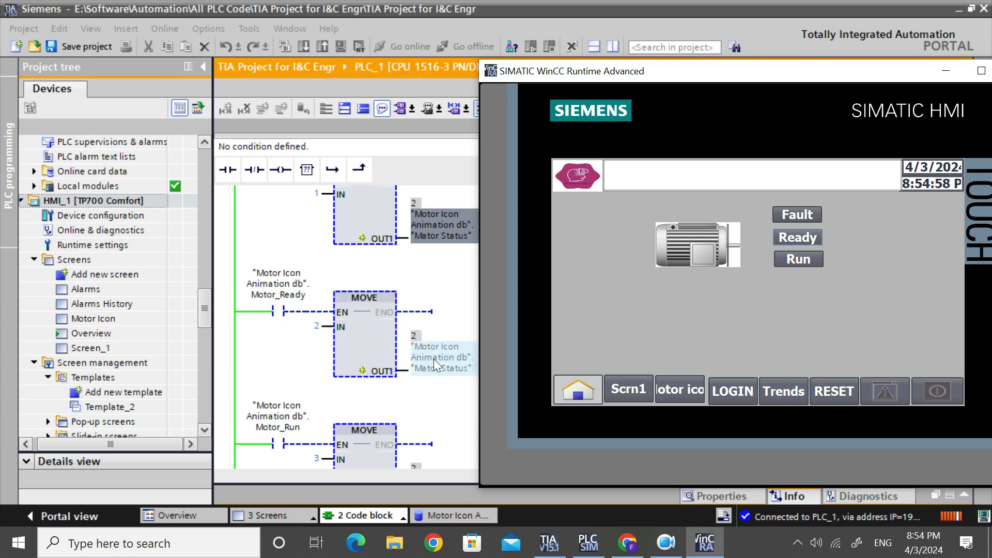
{"action": "left_click", "coordinate": [800, 261]}
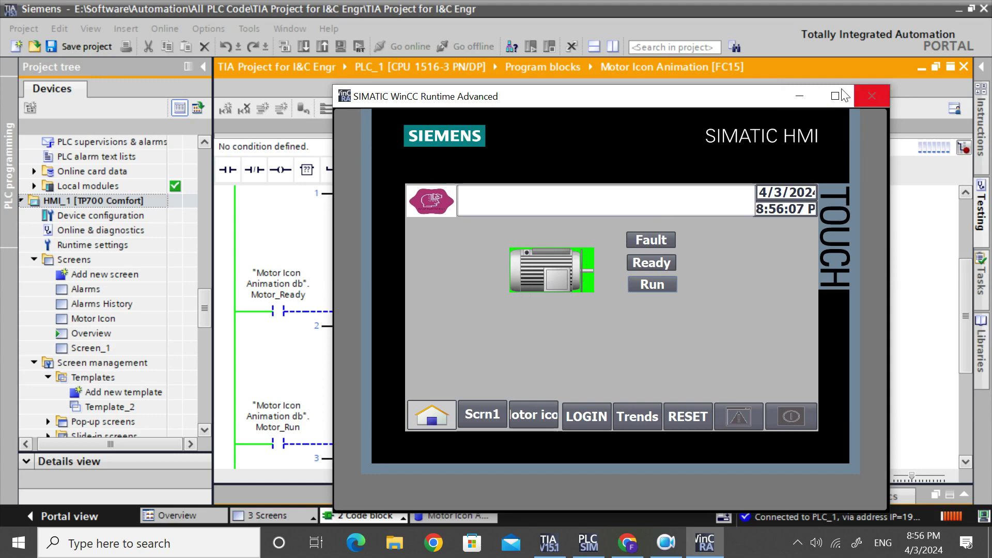
{"action": "left_click", "coordinate": [801, 96]}
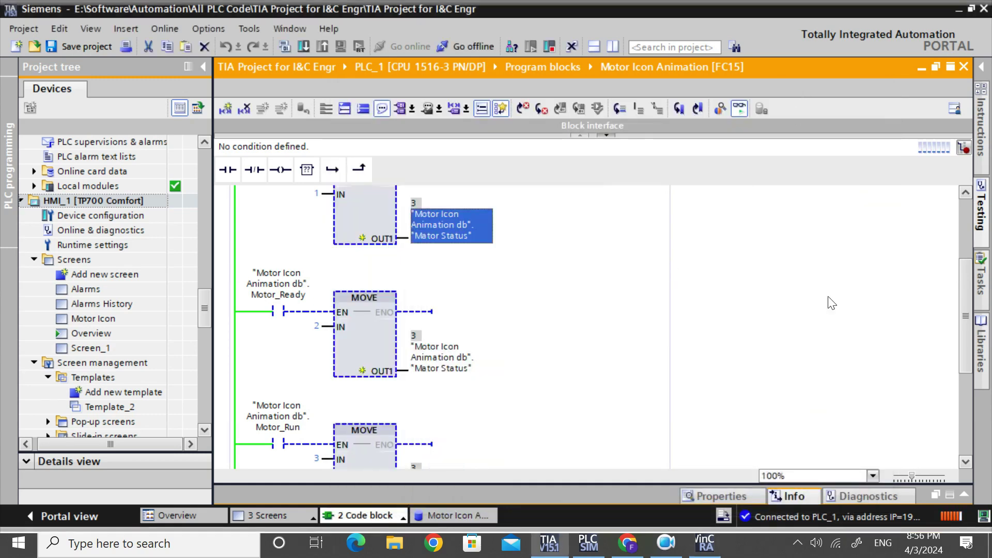
Insert an Int tag named Motor_Status_Mode below Mator Status in the data block Motor Icon Animation db [DB26].
{"action": "left_click", "coordinate": [457, 515]}
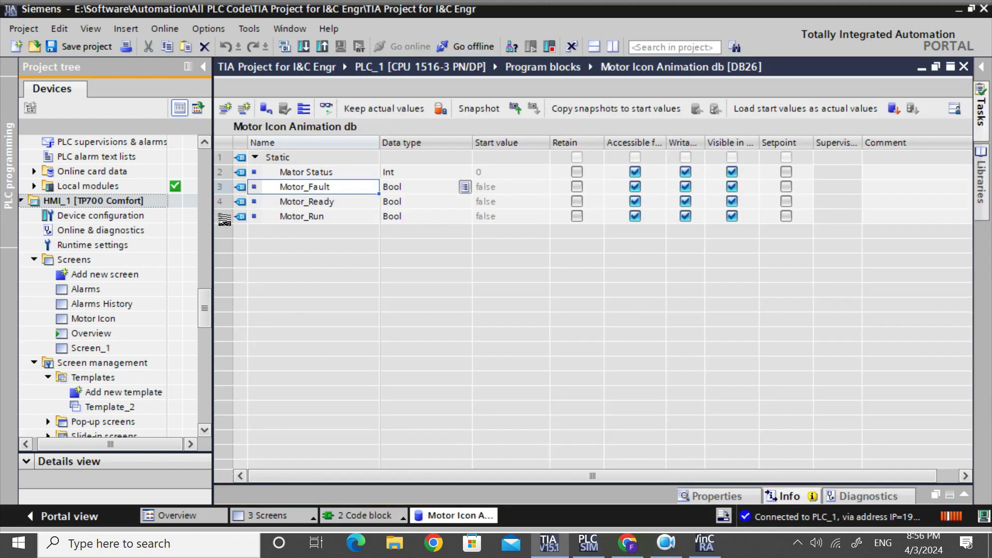
{"action": "left_click", "coordinate": [228, 172]}
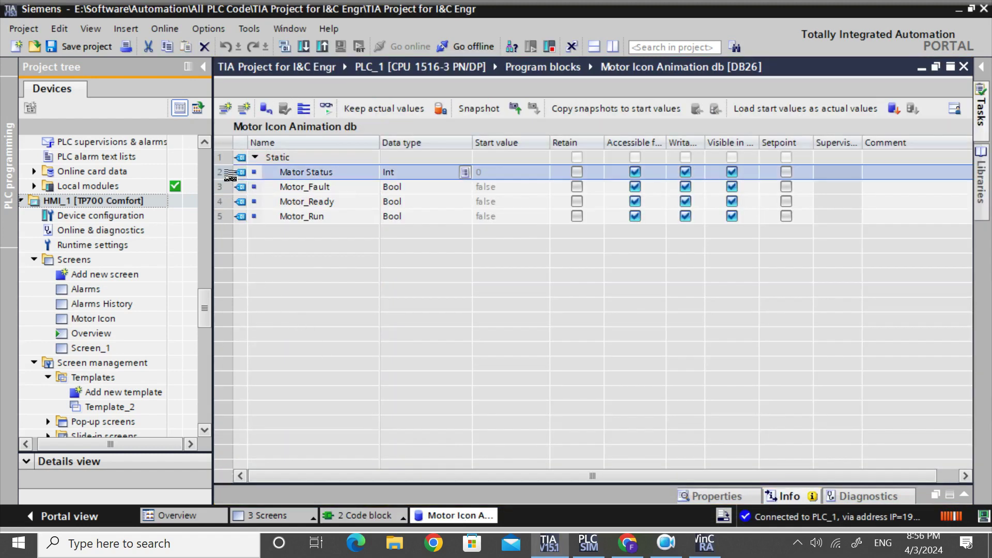
{"action": "left_click", "coordinate": [246, 107]}
{"action": "left_click", "coordinate": [295, 188]}
{"action": "type", "text": "Moto"}
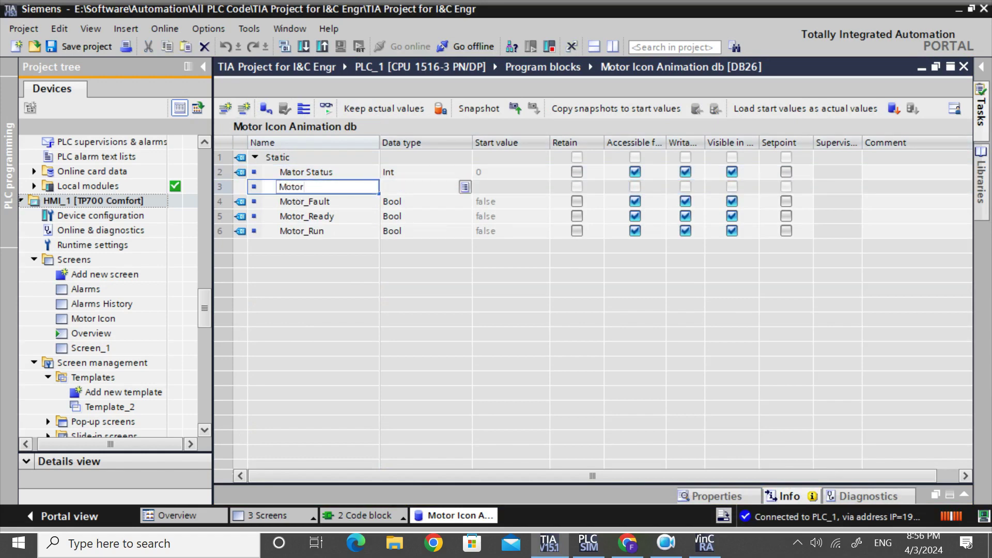
{"action": "type", "text": "r_Stat"}
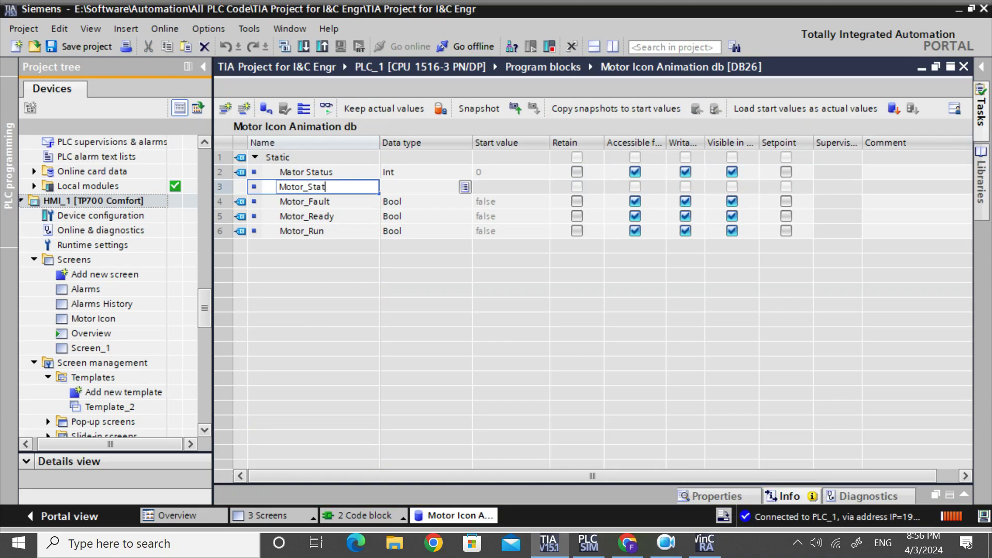
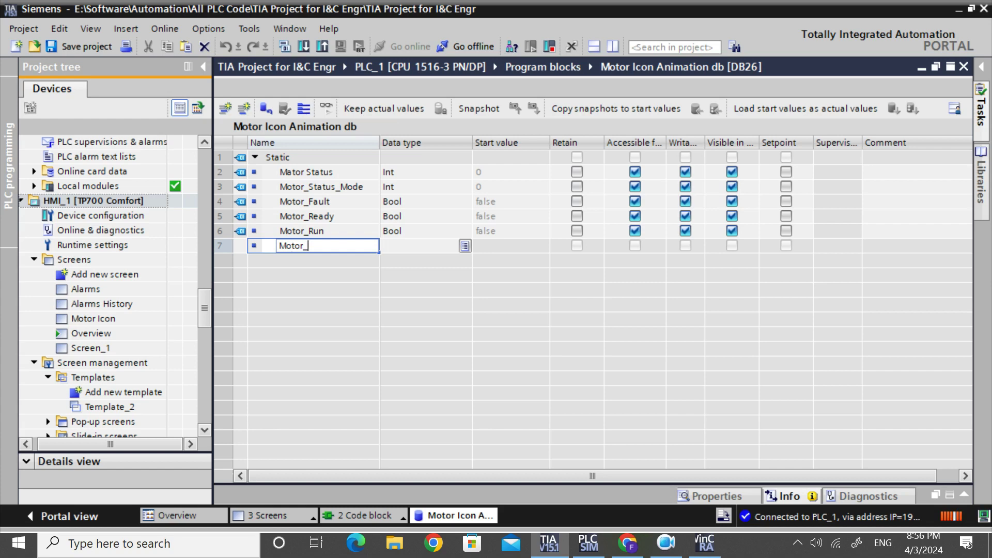
Add a Bool tag named Motor_Mode at the end of the data block, then save, compile and close it.
{"action": "type", "text": "Mode"}
{"action": "left_click", "coordinate": [393, 265]}
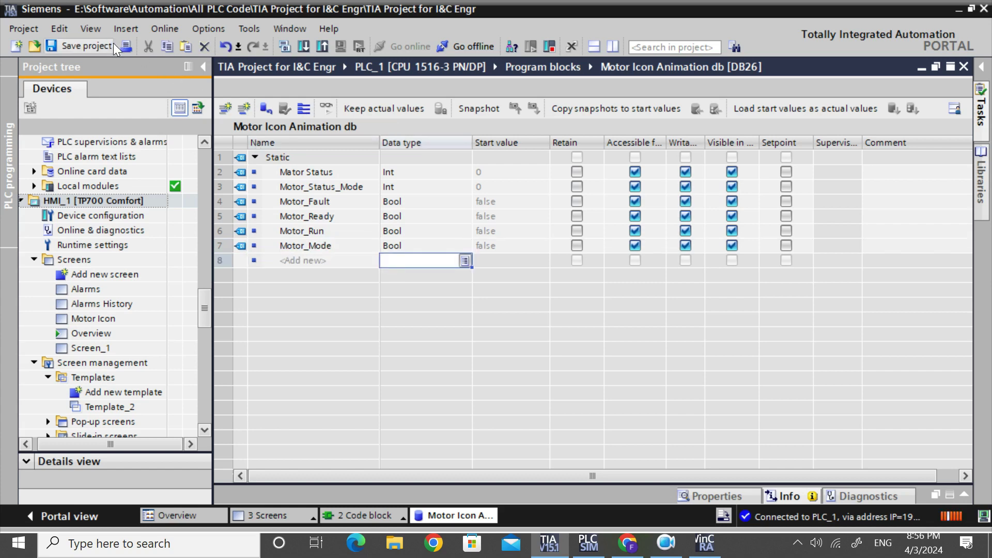
{"action": "left_click", "coordinate": [285, 47]}
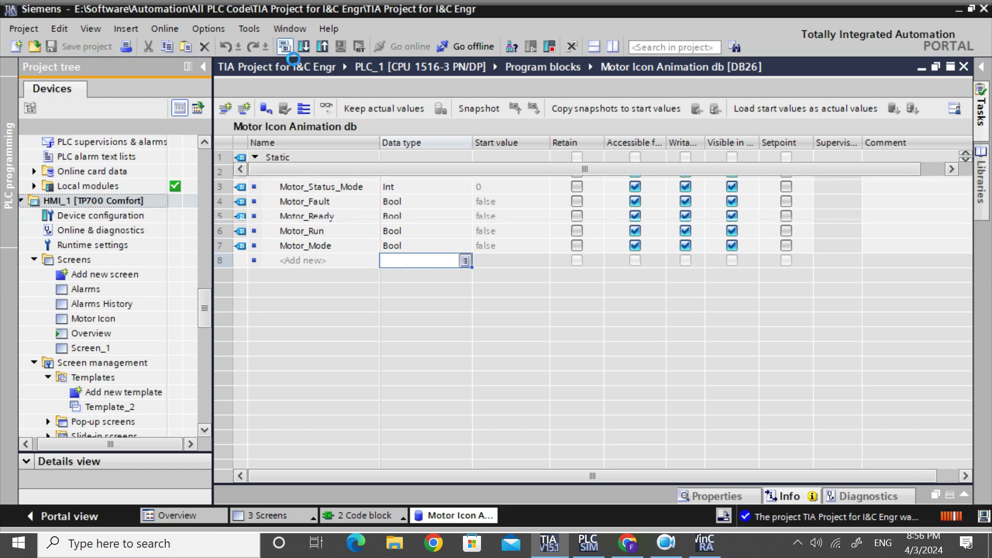
{"action": "left_click", "coordinate": [964, 188]}
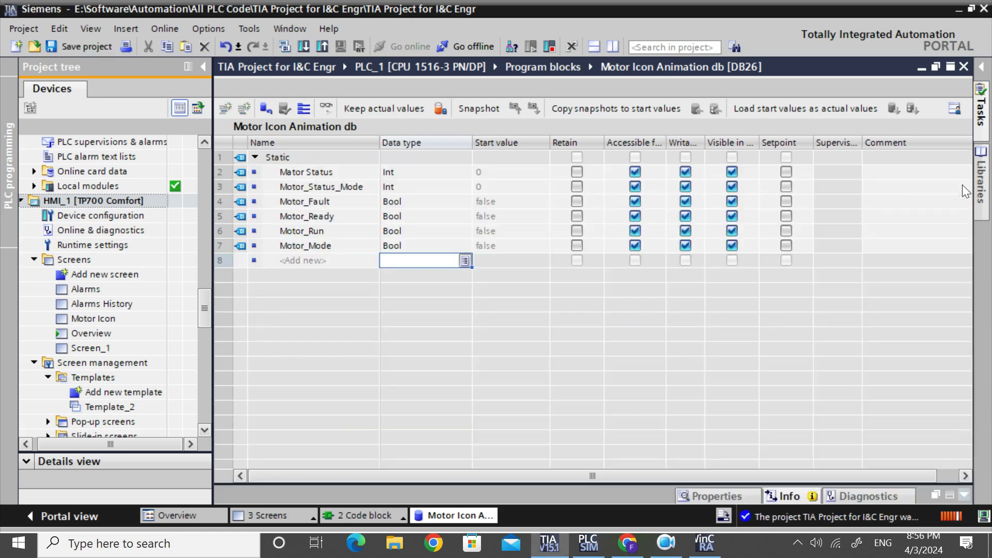
{"action": "left_click", "coordinate": [964, 67]}
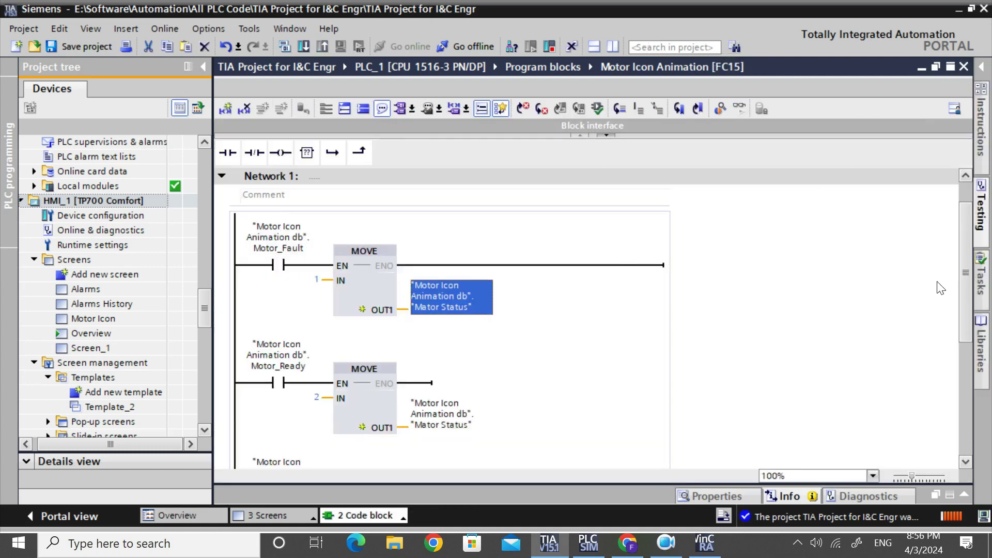
Title Network 2 of Motor Icon Animation [FC15] Auto/Manual and insert a normally open contact on its rung.
{"action": "left_click_drag", "start_coordinate": [960, 274], "coordinate": [955, 385]}
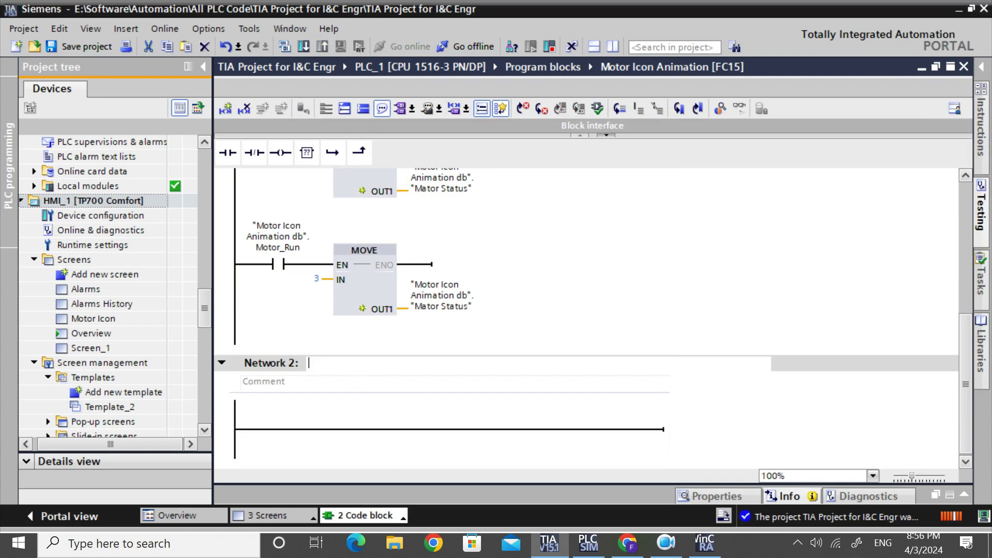
{"action": "left_click", "coordinate": [355, 368]}
{"action": "type", "text": "Auto"}
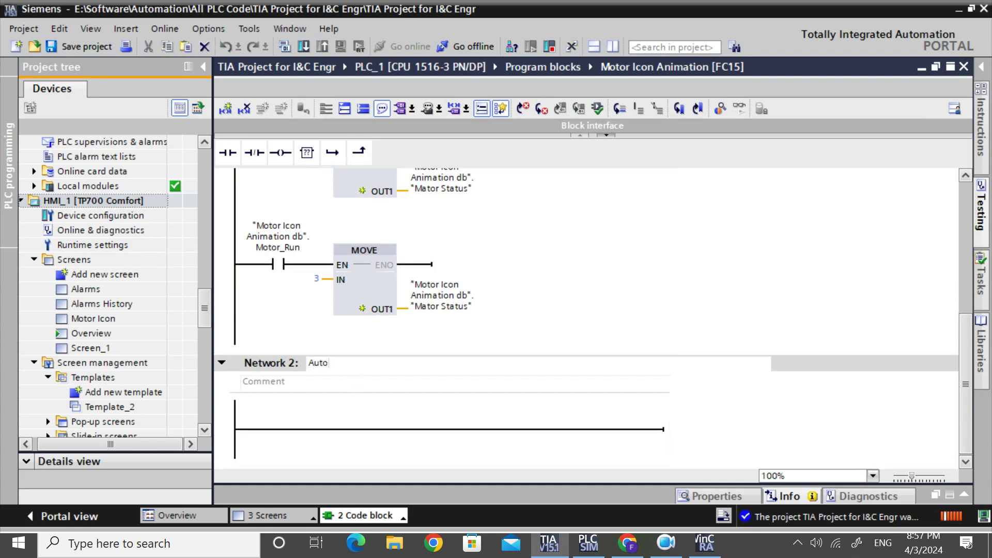
{"action": "type", "text": "/Manual"}
{"action": "left_click", "coordinate": [434, 406]}
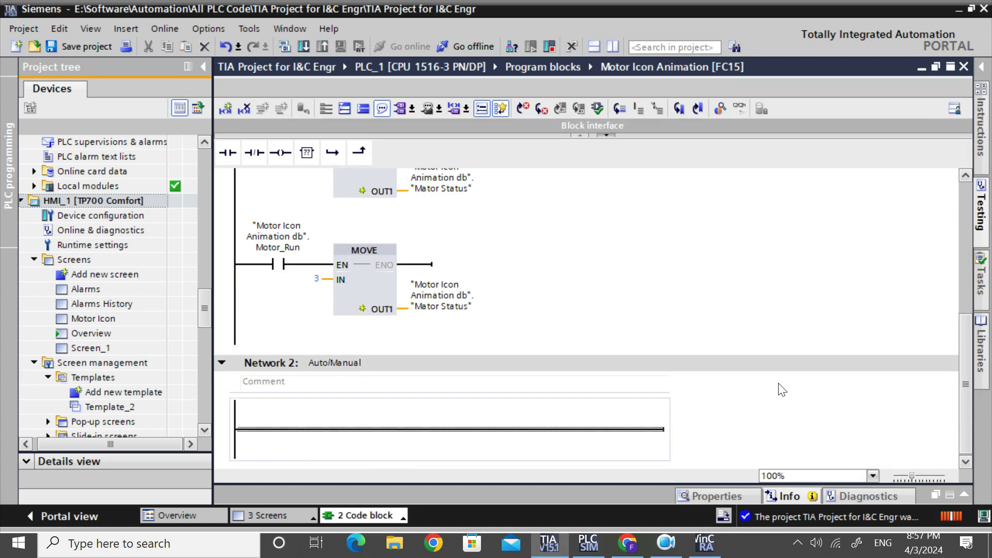
{"action": "left_click", "coordinate": [229, 153]}
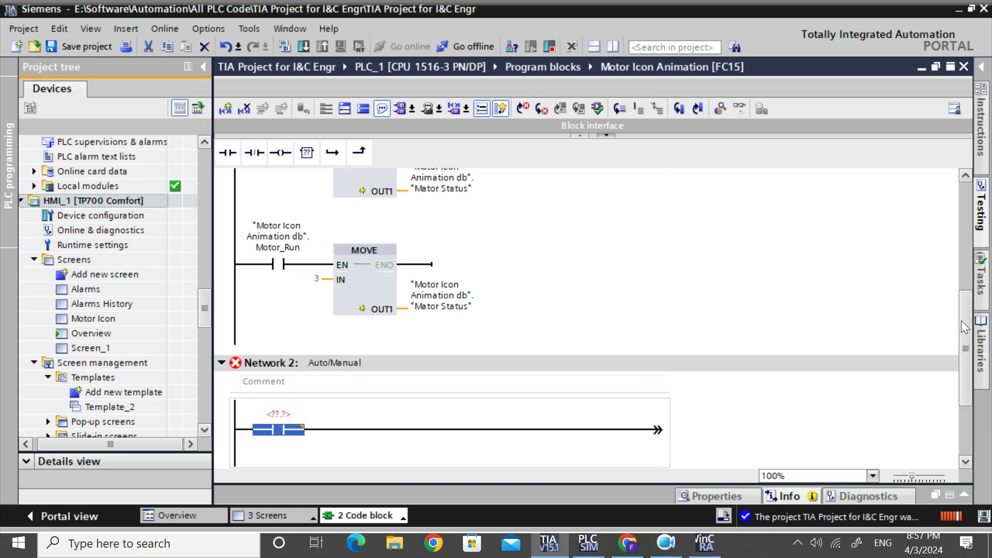
Change the new contact in Network 2 to normally closed and assign it "Motor Icon Animation db".Motor_Mode.
{"action": "scroll", "coordinate": [961, 320], "scroll_direction": "down", "scroll_amount": 2}
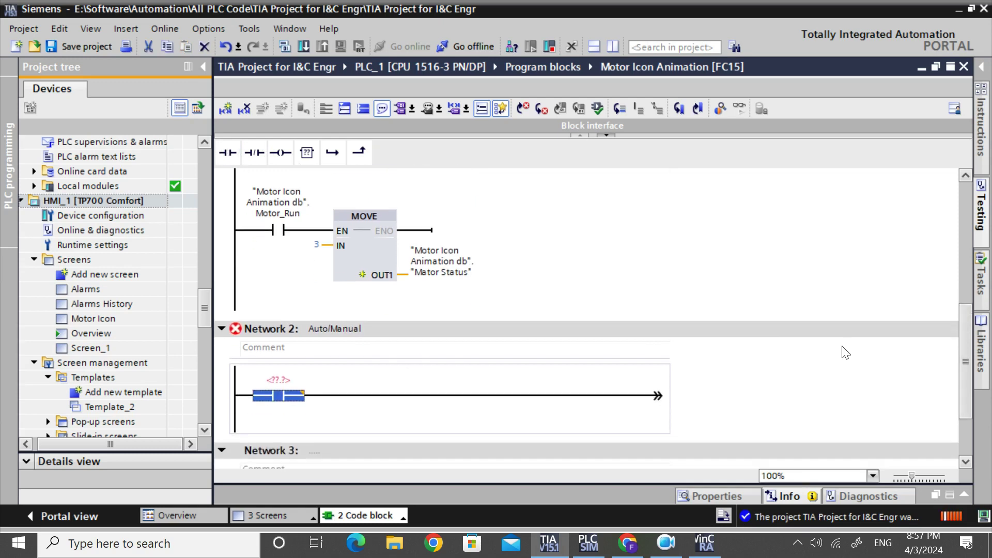
{"action": "left_click", "coordinate": [283, 394]}
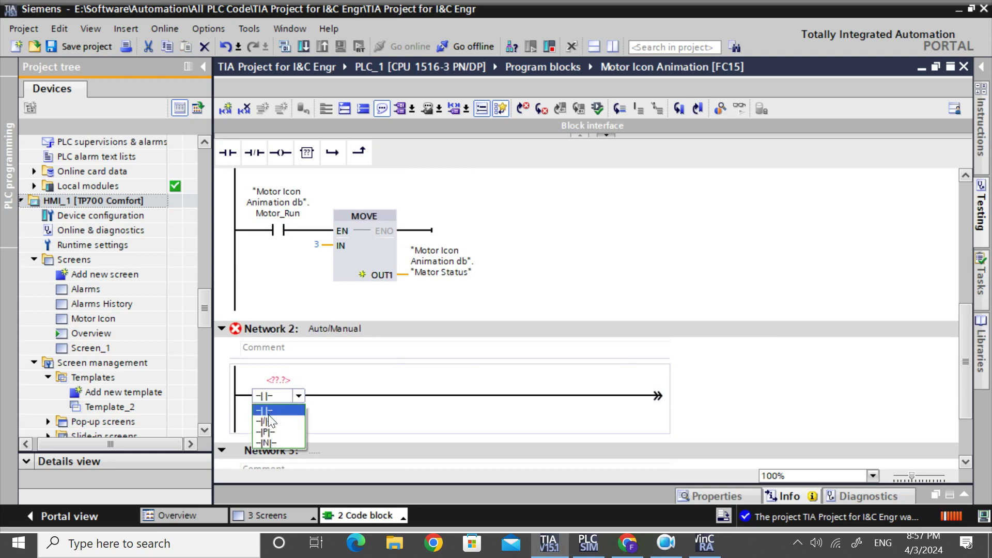
{"action": "left_click", "coordinate": [274, 429]}
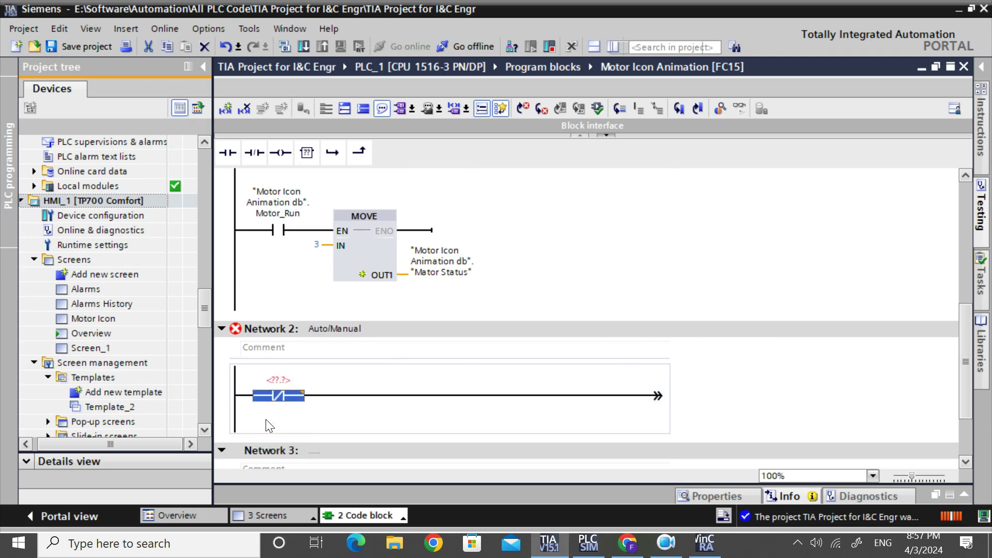
{"action": "left_click", "coordinate": [279, 380]}
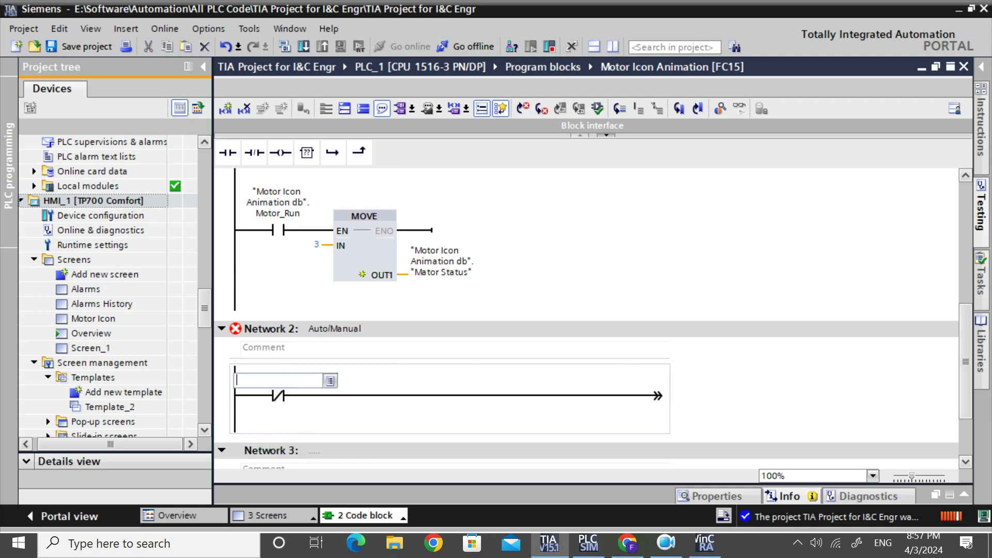
{"action": "type", "text": "M"}
{"action": "left_click", "coordinate": [300, 427]}
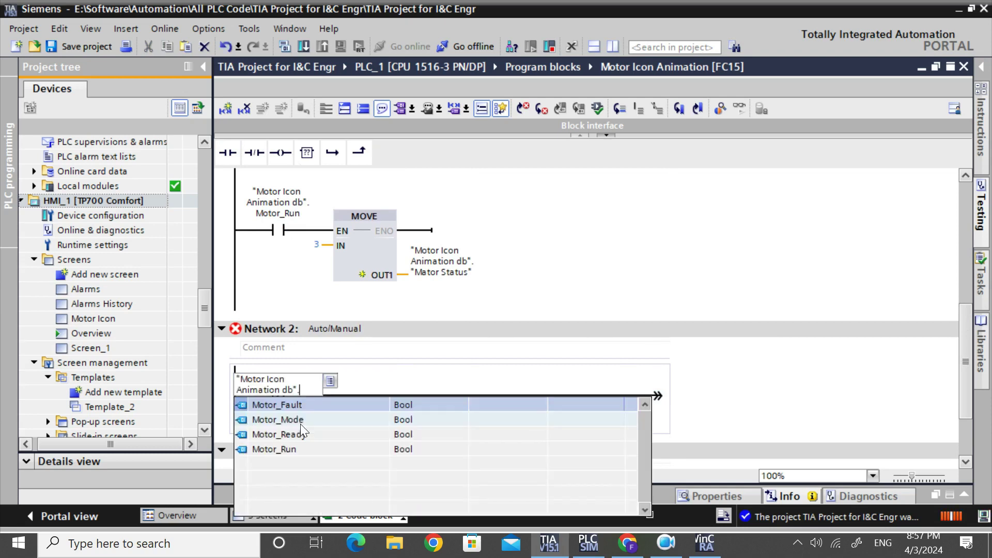
{"action": "left_click", "coordinate": [290, 421]}
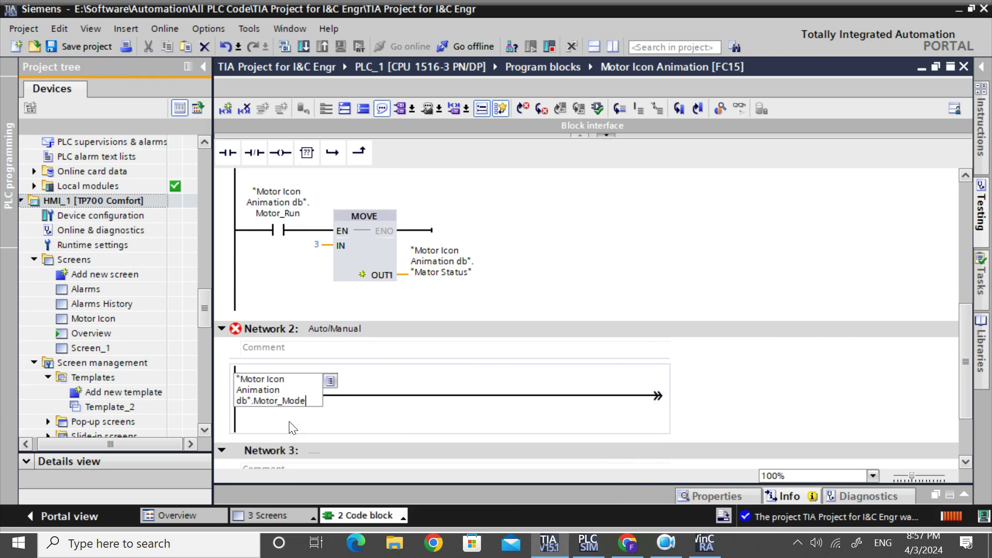
{"action": "left_click", "coordinate": [374, 426]}
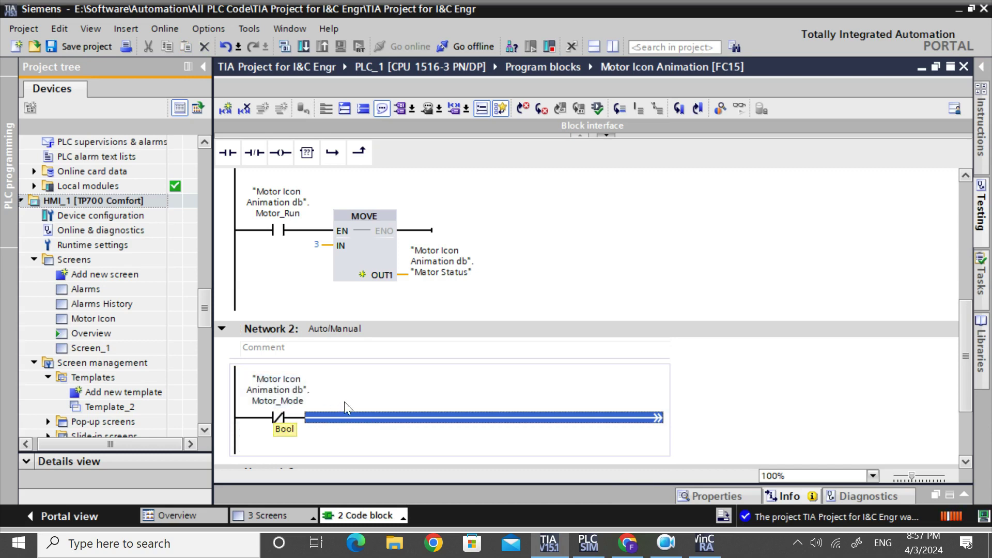
{"action": "left_click", "coordinate": [361, 399]}
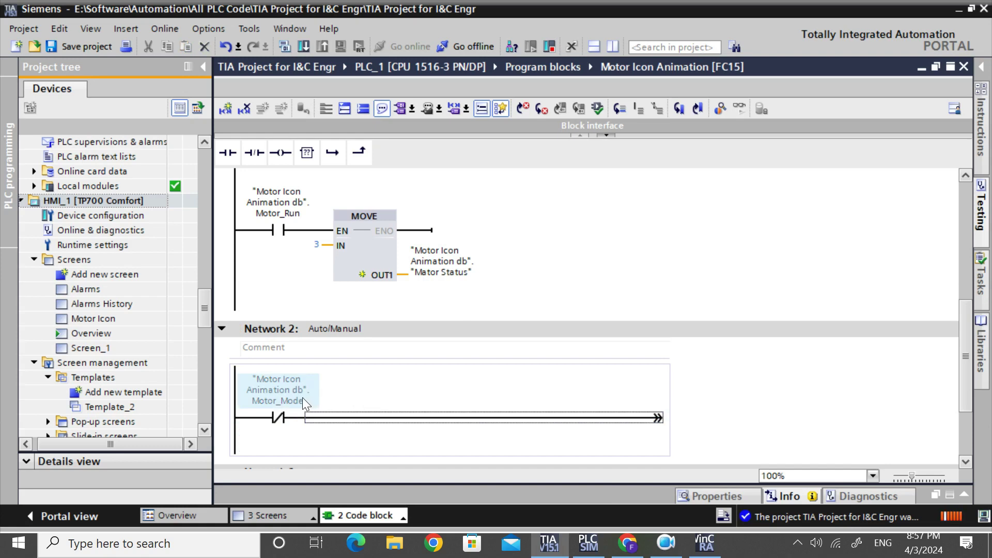
Insert an empty box on a second branch of Network 2 and a MOVE box after the normally closed Motor_Mode contact.
{"action": "left_click", "coordinate": [306, 151]}
{"action": "left_click", "coordinate": [373, 417]}
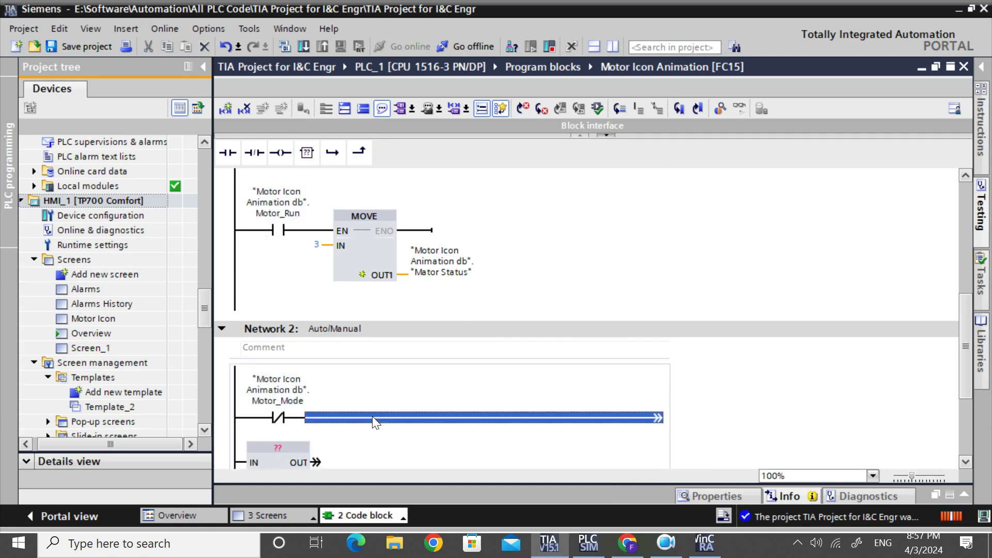
{"action": "left_click", "coordinate": [307, 152]}
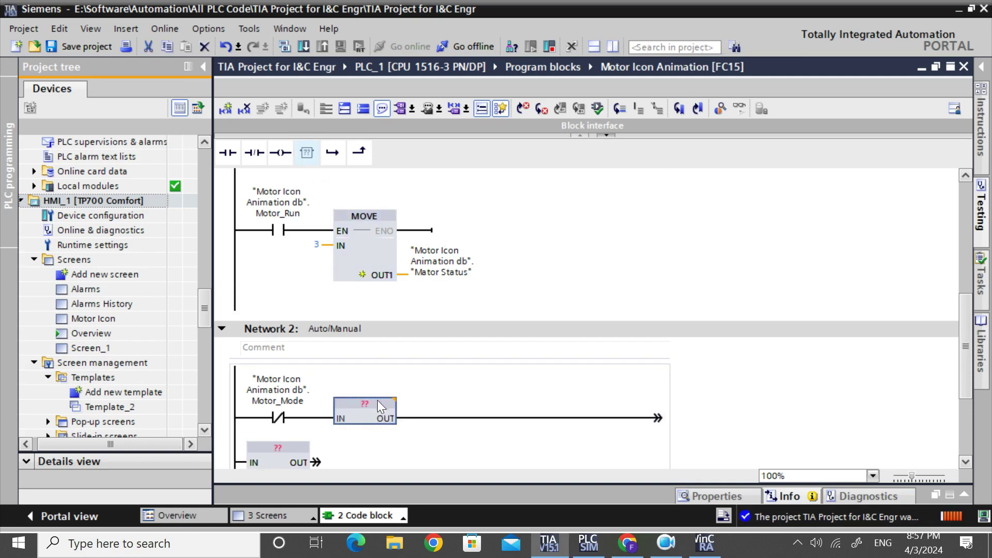
{"action": "type", "text": "move"}
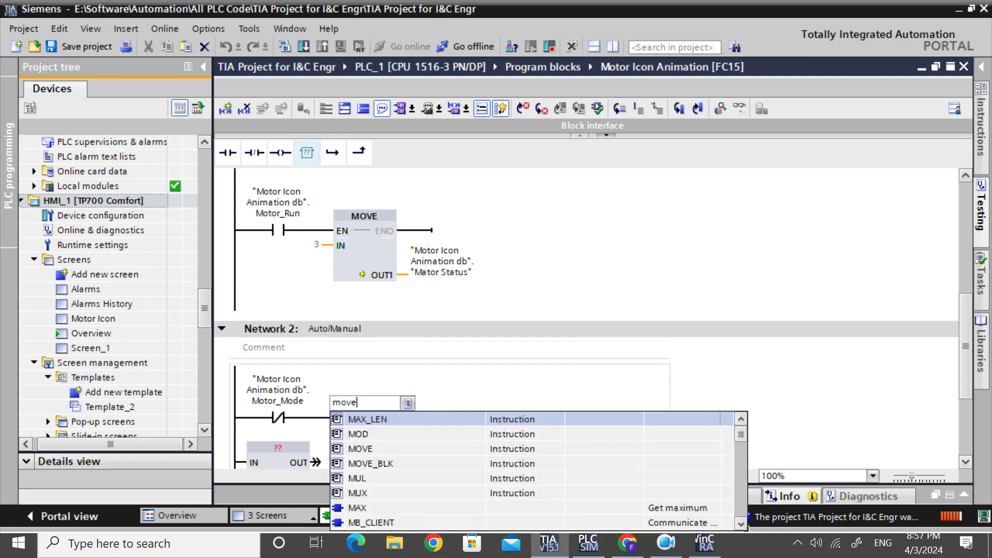
{"action": "key", "text": "Return"}
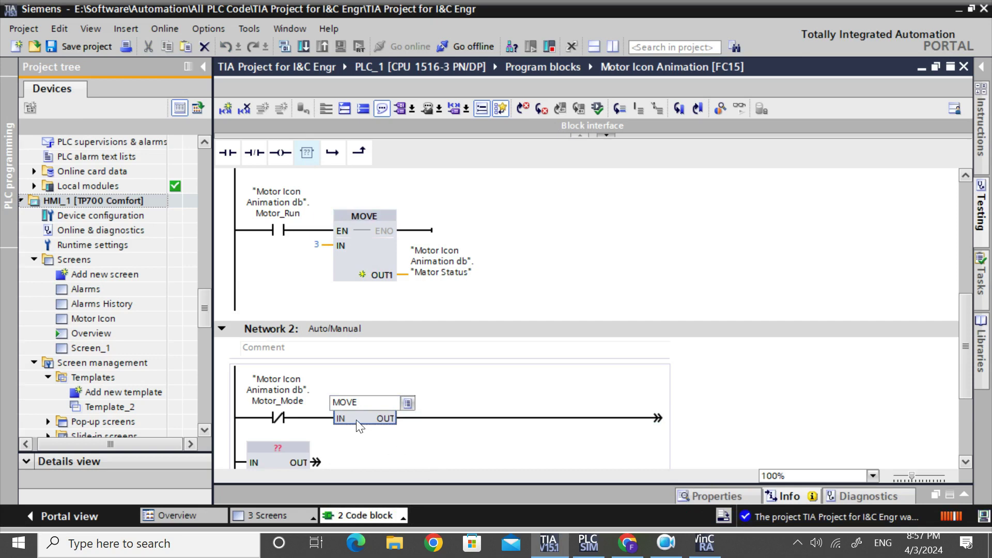
{"action": "key", "text": "Return"}
Set the MOVE box's input to 1 and its output to "Motor Icon Animation db".Motor_Status_Mode.
{"action": "type", "text": "1"}
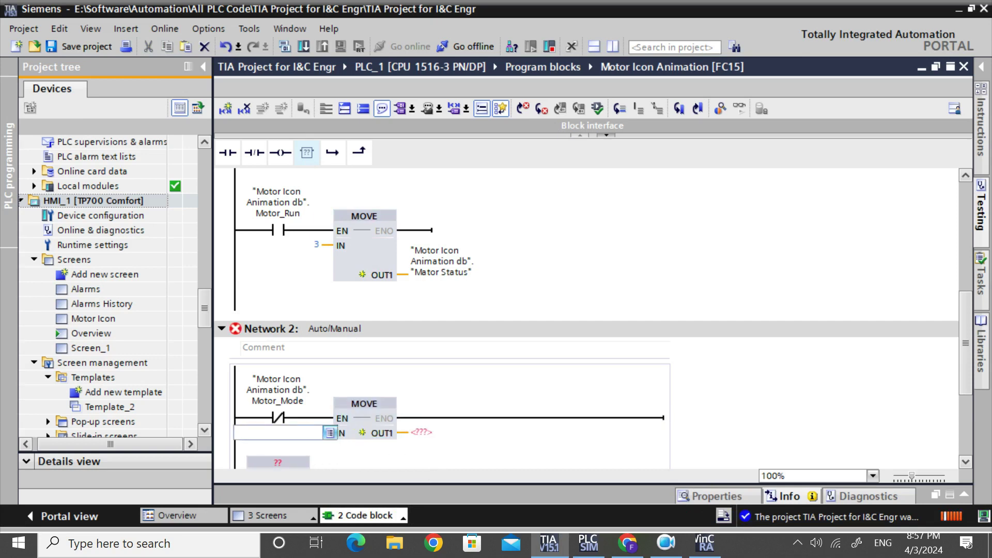
{"action": "key", "text": "Return"}
{"action": "type", "text": "mo"}
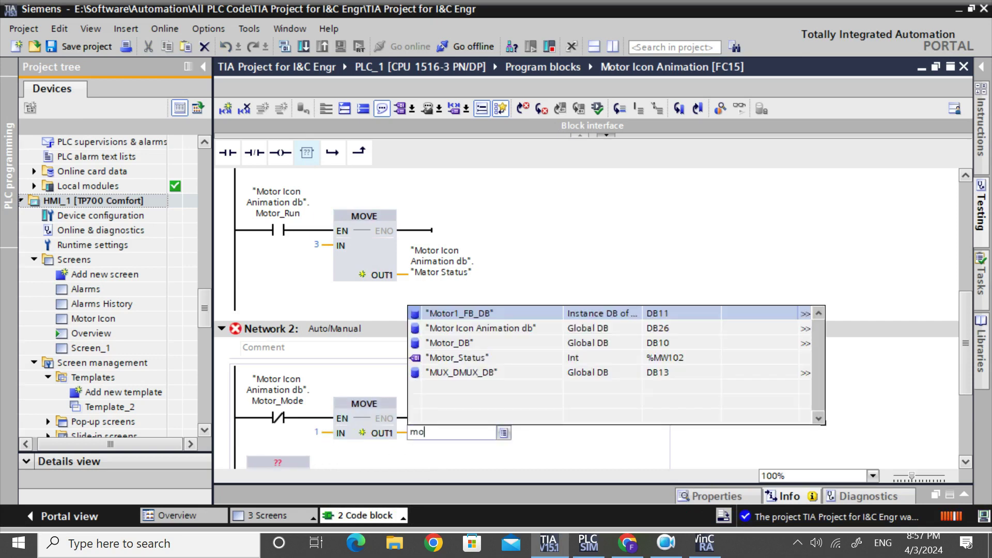
{"action": "left_click", "coordinate": [520, 327]}
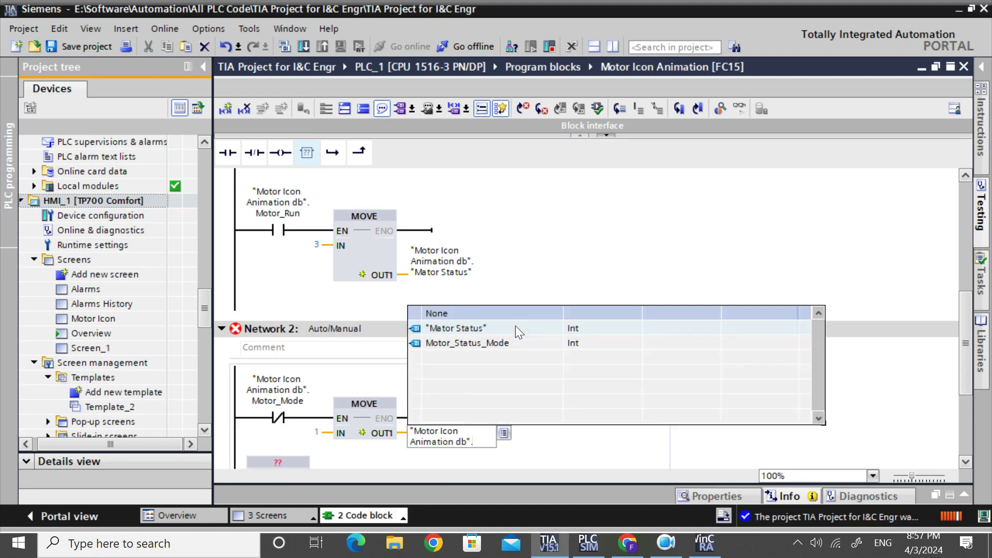
{"action": "left_click", "coordinate": [477, 341]}
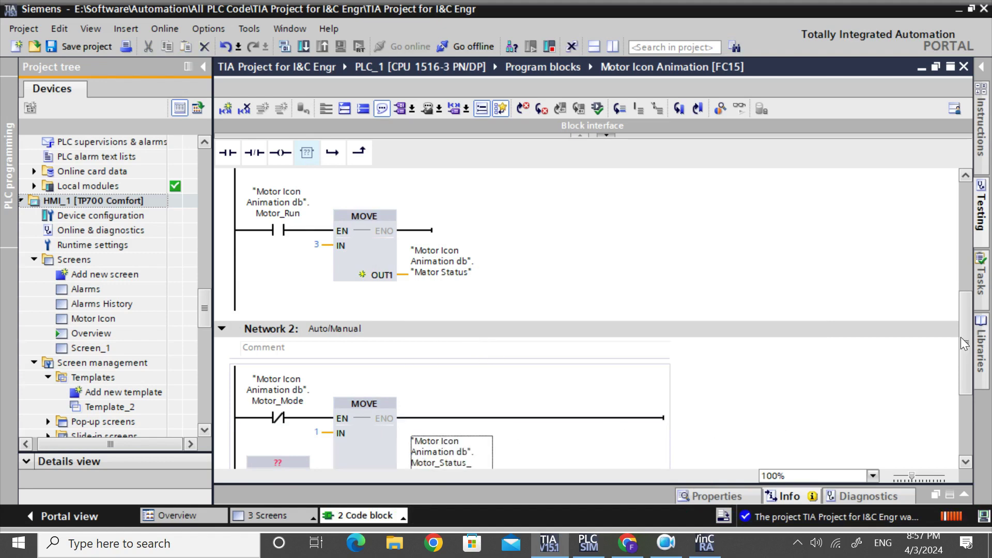
{"action": "left_click_drag", "start_coordinate": [960, 337], "coordinate": [954, 387]}
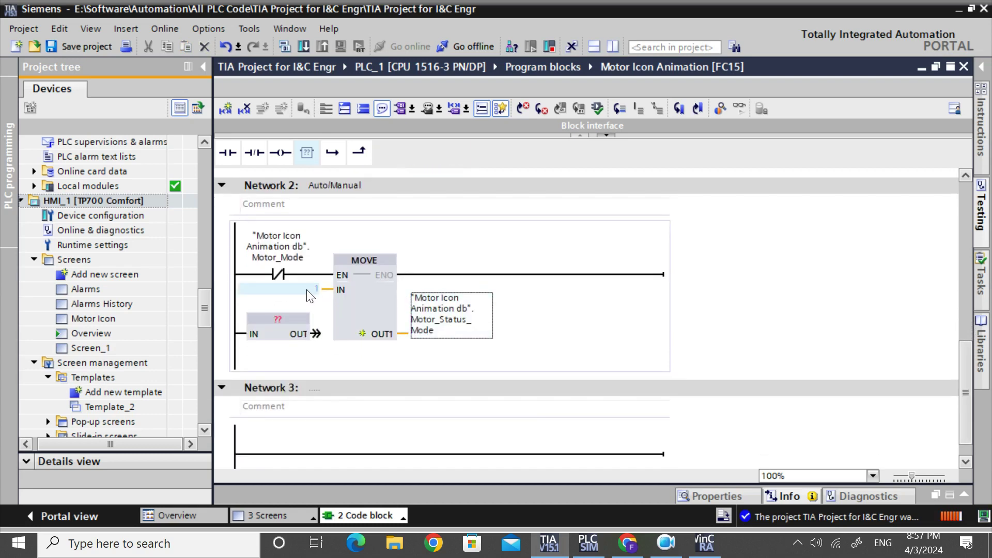
{"action": "left_click", "coordinate": [451, 330]}
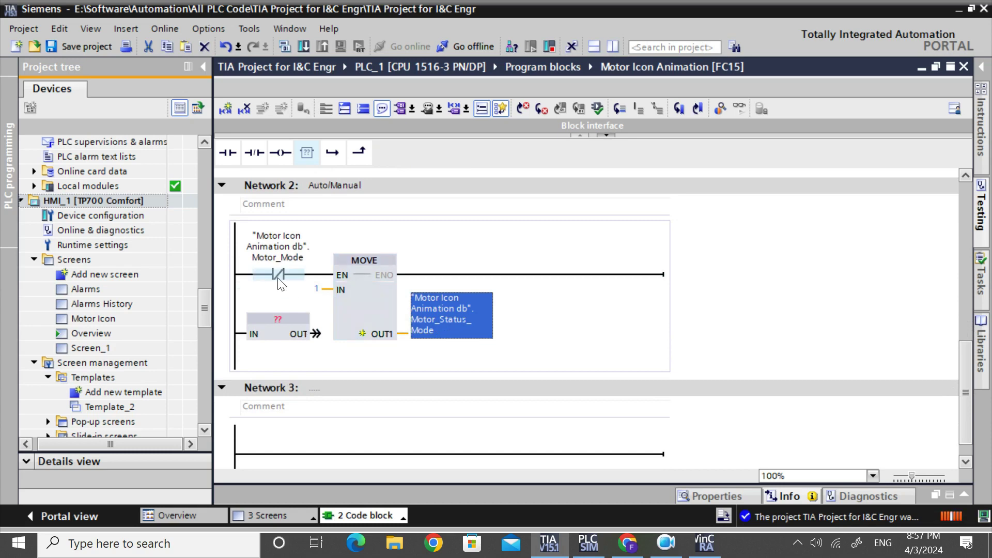
Insert a normally open contact before the empty box on the second branch and assign it "Motor Icon Animation db".Motor_Mode.
{"action": "left_click", "coordinate": [241, 332]}
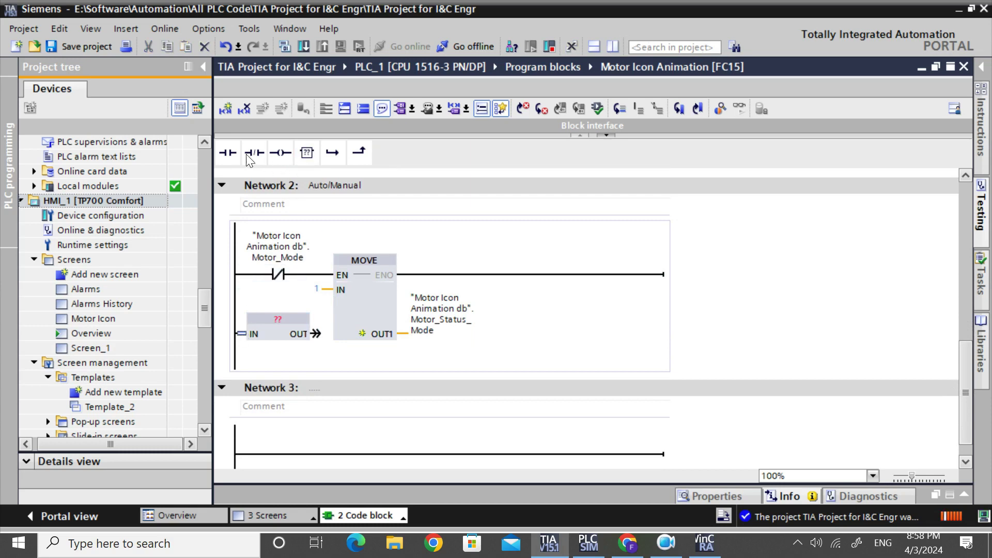
{"action": "left_click", "coordinate": [227, 153]}
{"action": "left_click", "coordinate": [271, 236]}
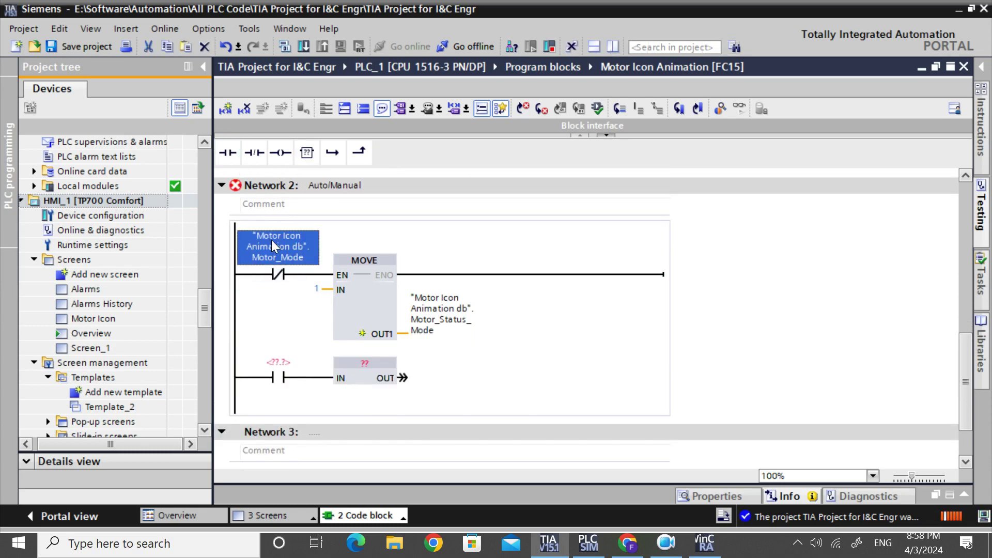
{"action": "left_click", "coordinate": [277, 363]}
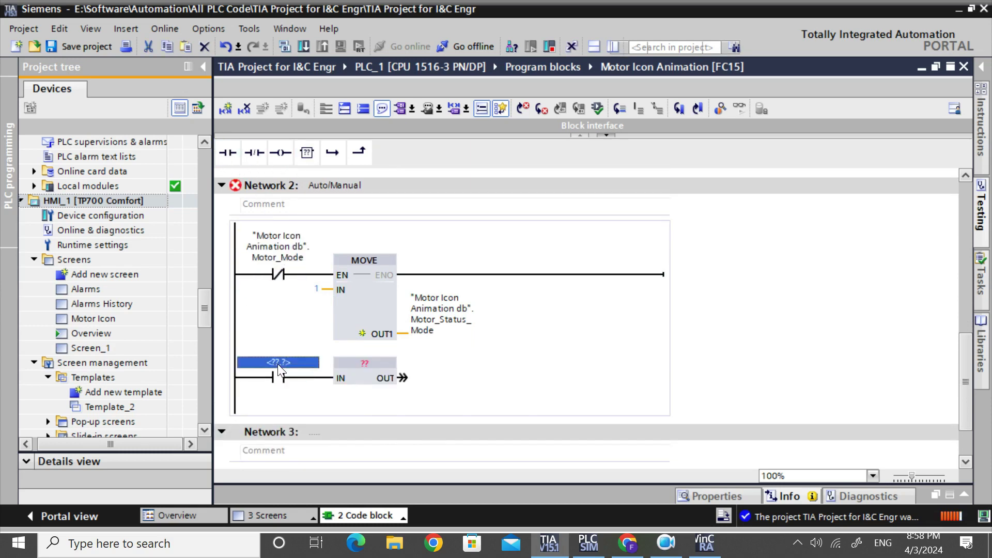
{"action": "type", "text": "\"Motor Icon Animation db\".Motor_Mode"}
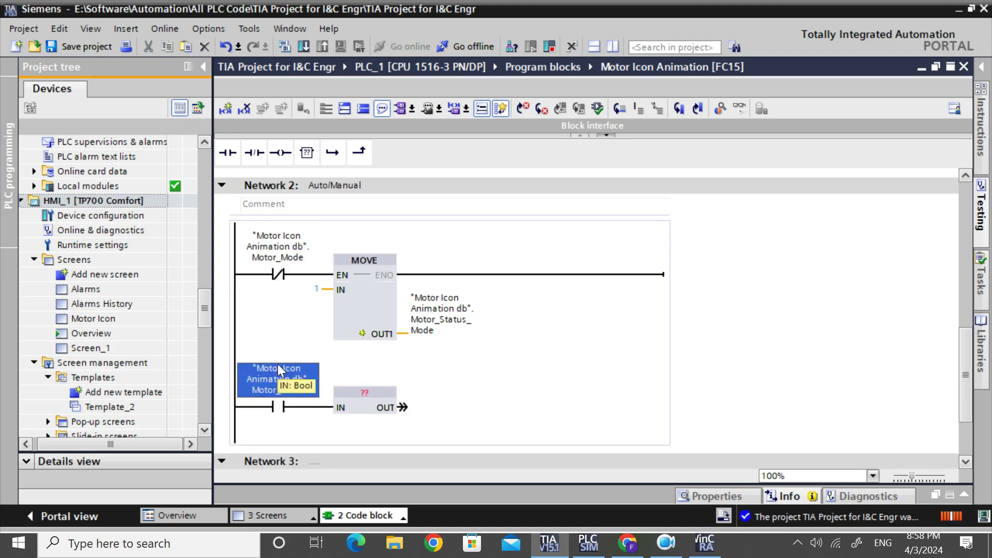
{"action": "left_click", "coordinate": [488, 374]}
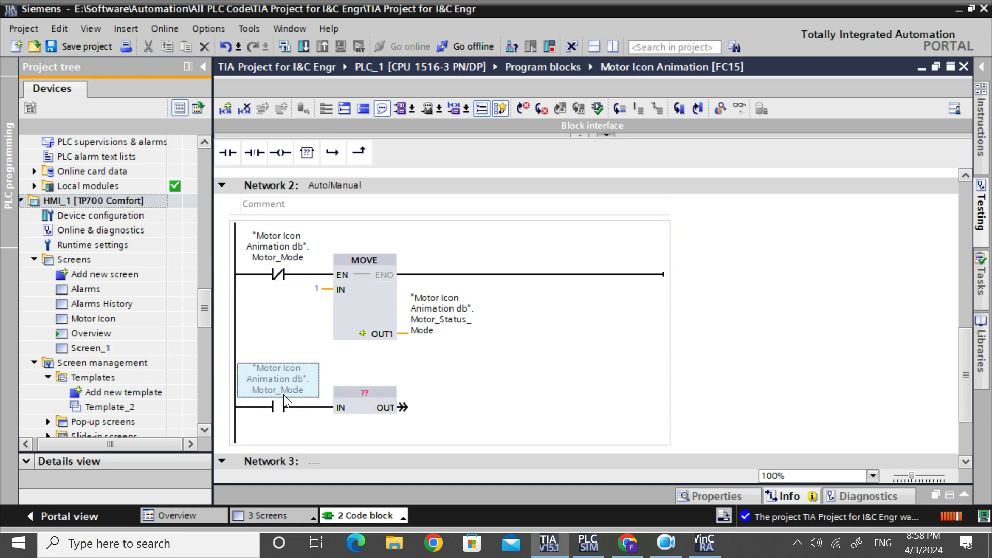
Turn the second branch's empty box into a MOVE instruction and set its input to 2.
{"action": "left_click", "coordinate": [380, 398]}
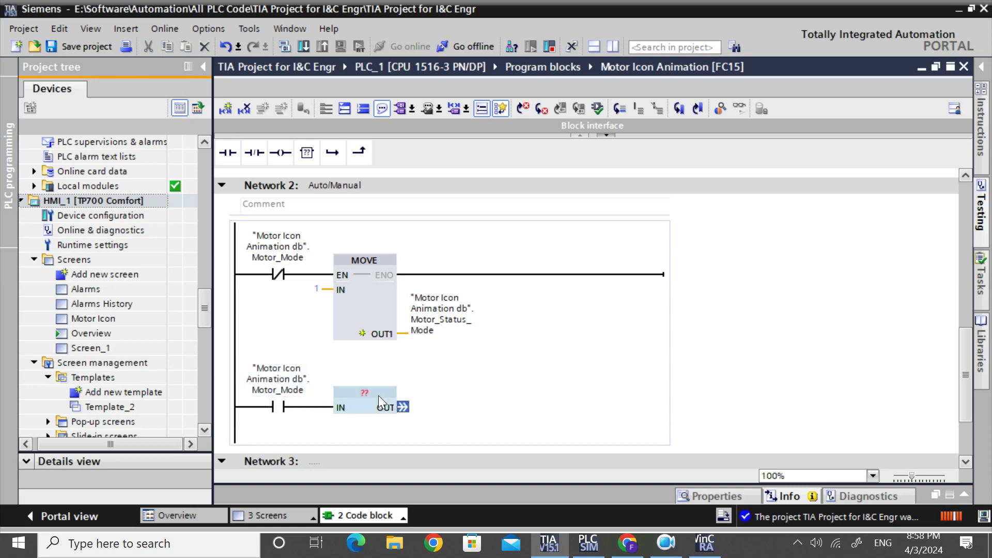
{"action": "left_click", "coordinate": [379, 396]}
{"action": "type", "text": "move"}
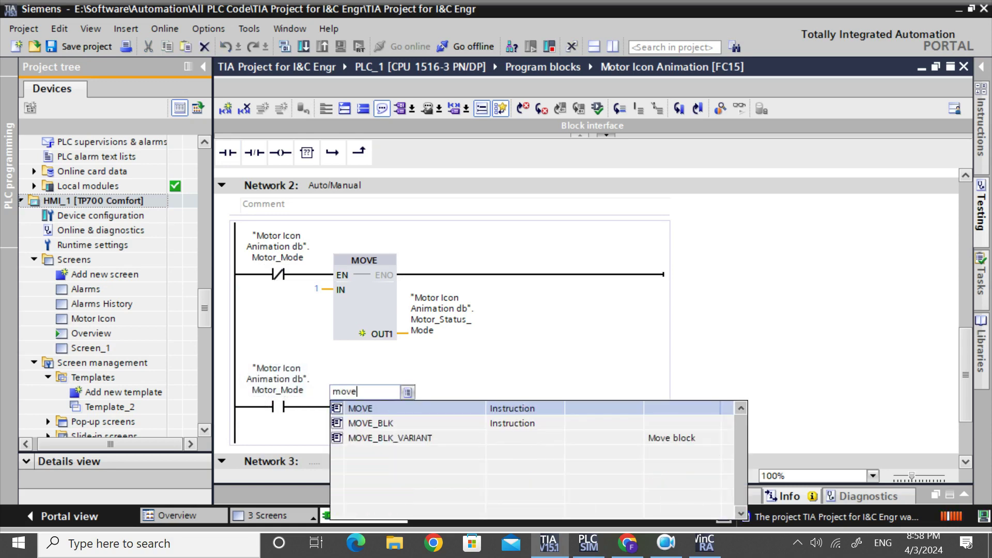
{"action": "left_click", "coordinate": [377, 409]}
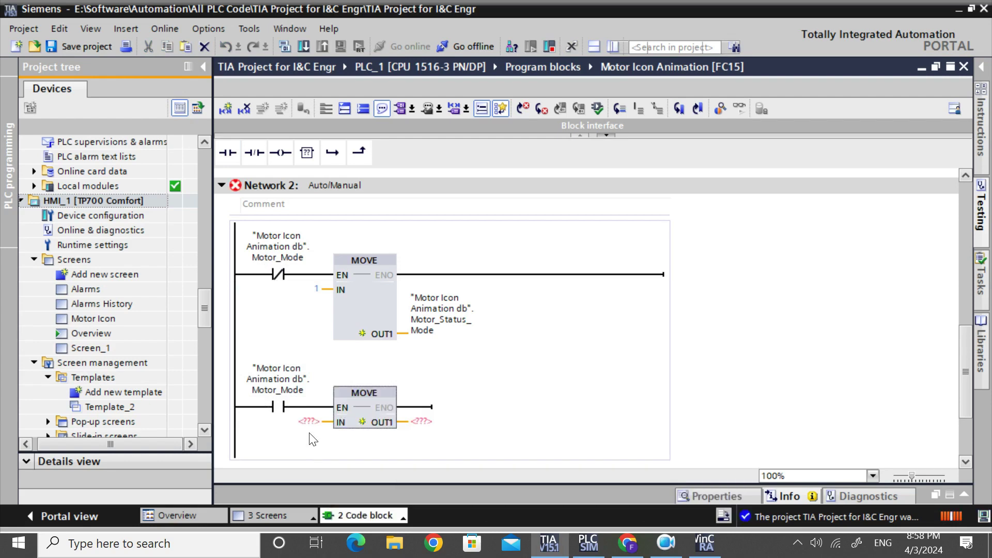
{"action": "left_click", "coordinate": [316, 426]}
{"action": "type", "text": "2"}
{"action": "key", "text": "Return"}
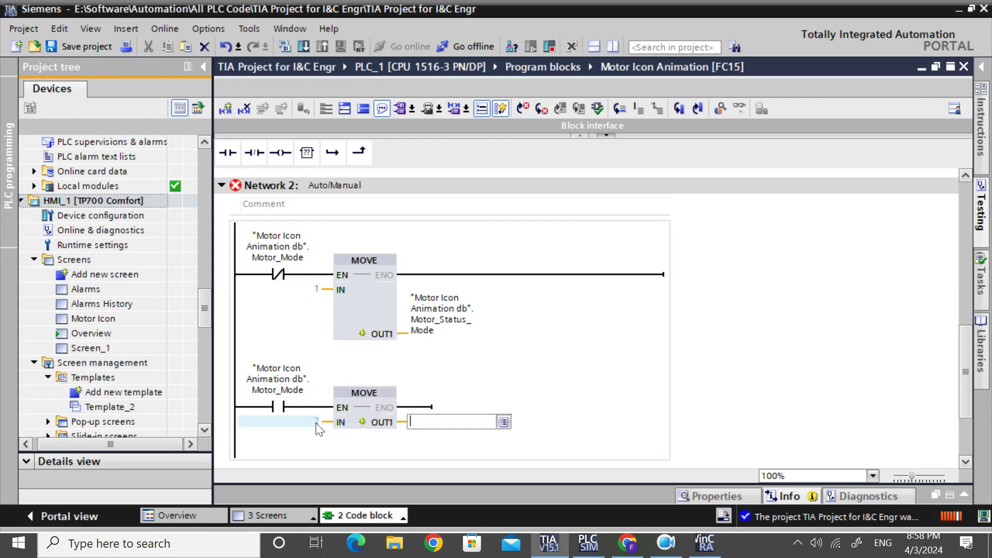
Assign "Motor Icon Animation db".Motor_Status_Mode to the second MOVE box's output and save the project.
{"action": "left_click", "coordinate": [451, 305]}
{"action": "left_click_drag", "start_coordinate": [450, 301], "coordinate": [432, 419]}
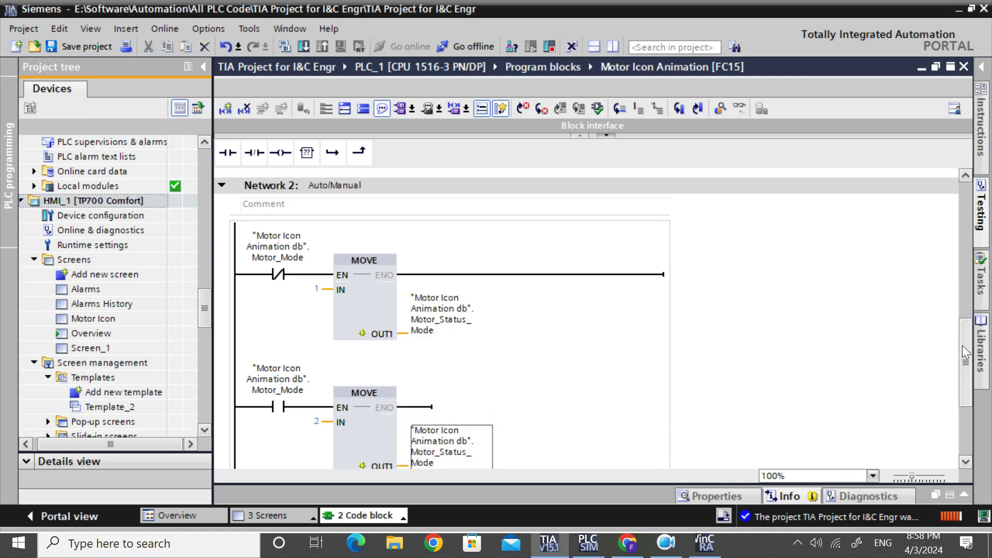
{"action": "scroll", "coordinate": [966, 356], "scroll_direction": "down", "scroll_amount": 3}
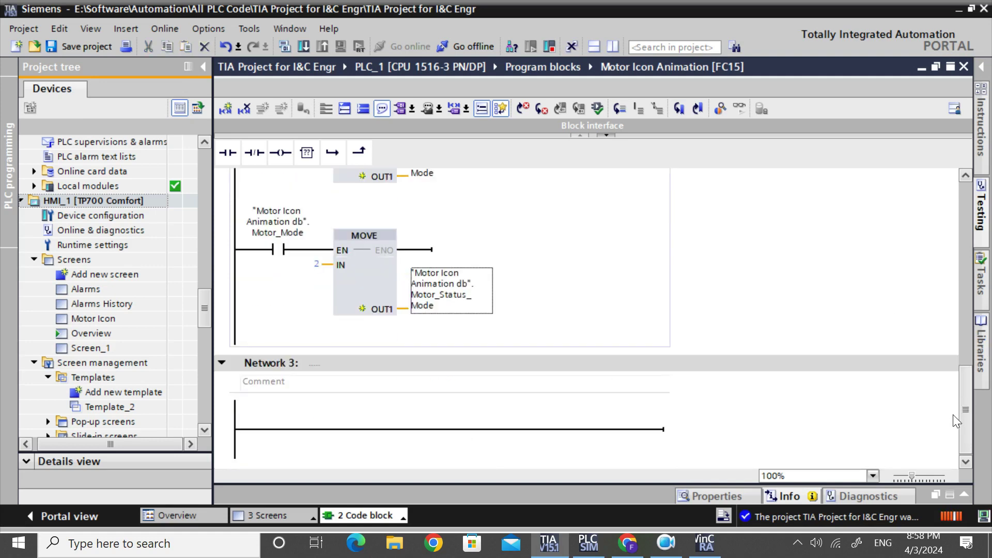
{"action": "left_click", "coordinate": [75, 47]}
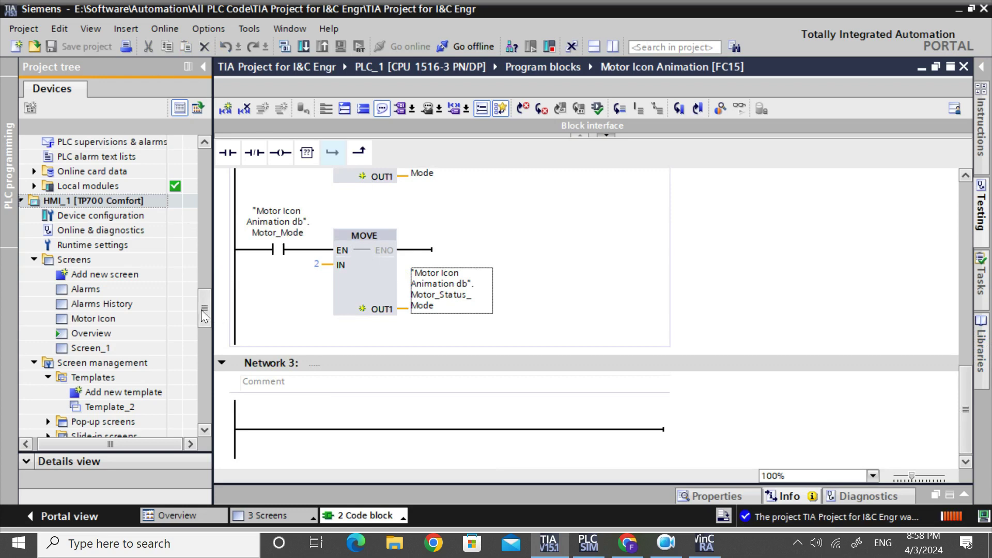
Open the HMI's Motor Icon screen for editing.
{"action": "left_click_drag", "start_coordinate": [201, 309], "coordinate": [196, 323]}
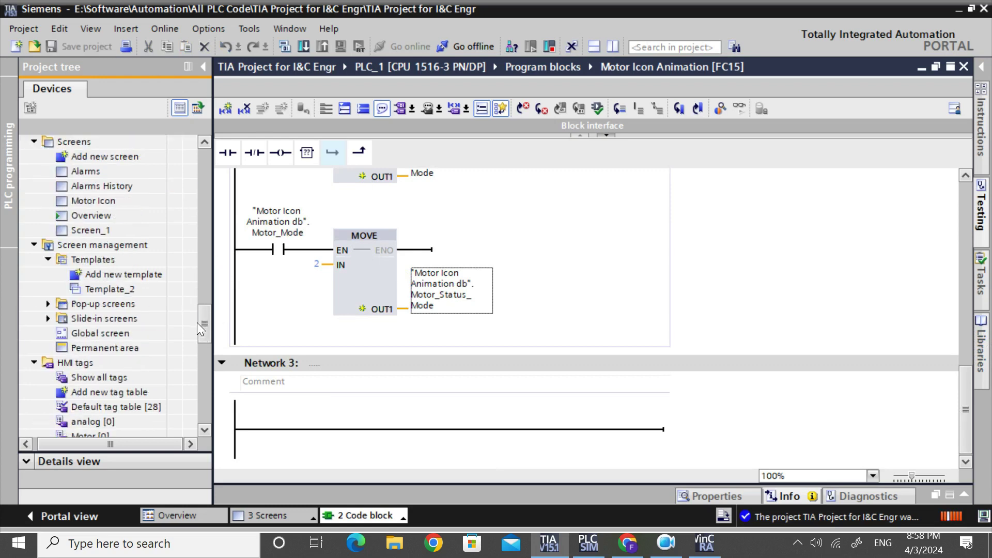
{"action": "left_click", "coordinate": [264, 513]}
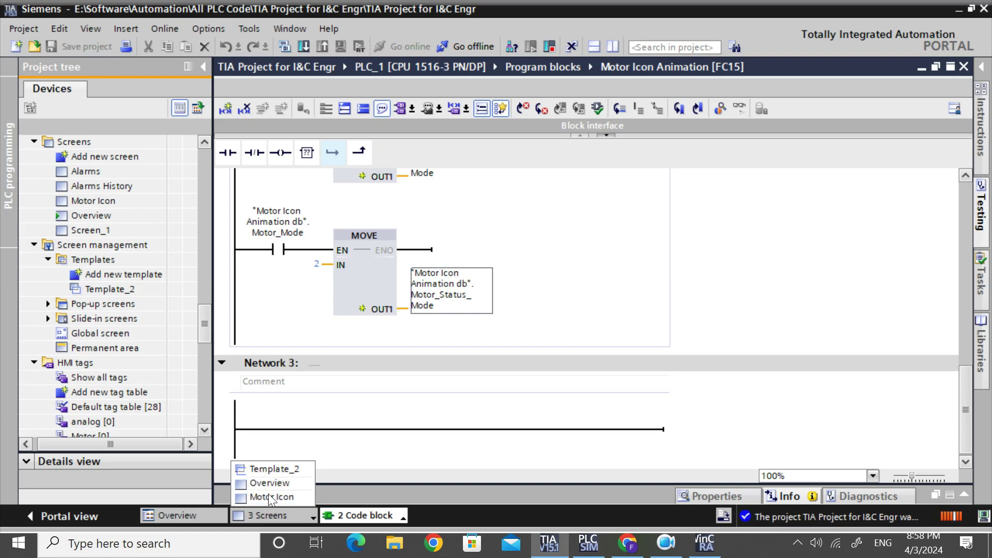
{"action": "left_click", "coordinate": [269, 497]}
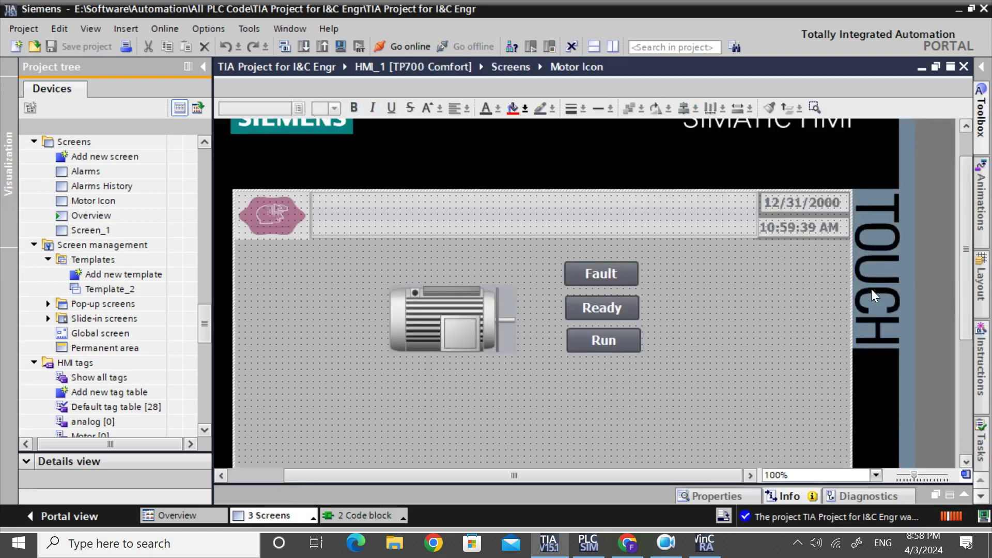
Add a text field reading "A" on the empty area beside the motor graphic's non-shaft end.
{"action": "left_click", "coordinate": [981, 116]}
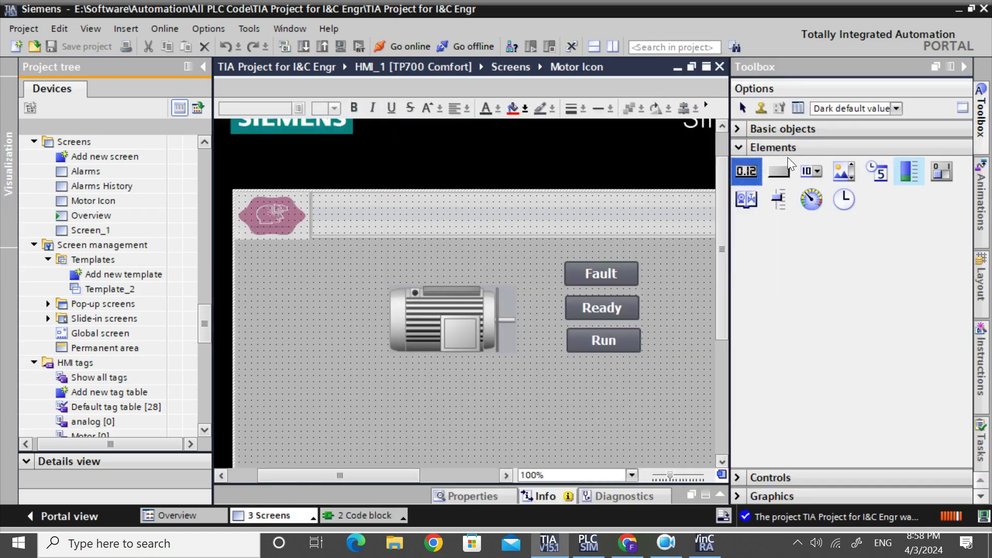
{"action": "left_click", "coordinate": [738, 128]}
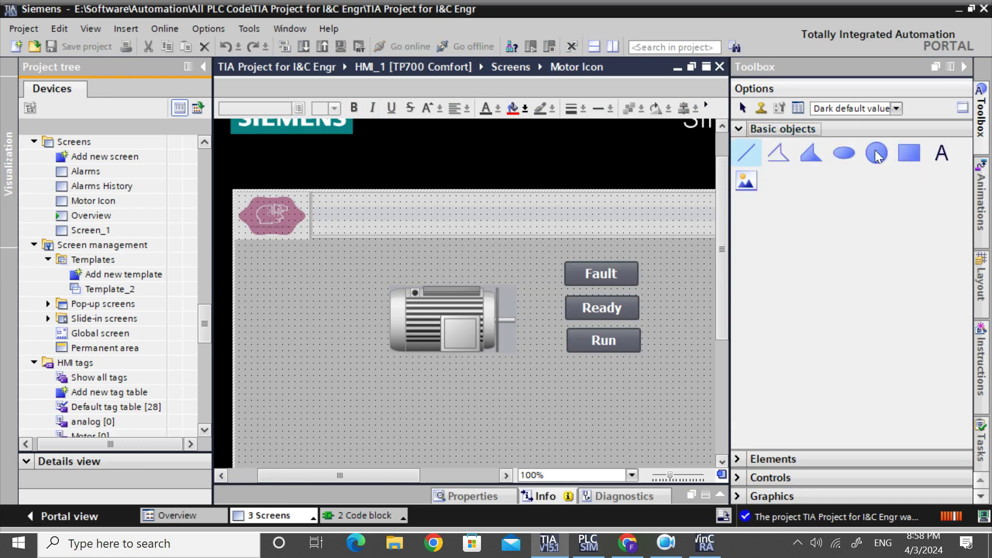
{"action": "left_click_drag", "start_coordinate": [941, 151], "coordinate": [339, 319]}
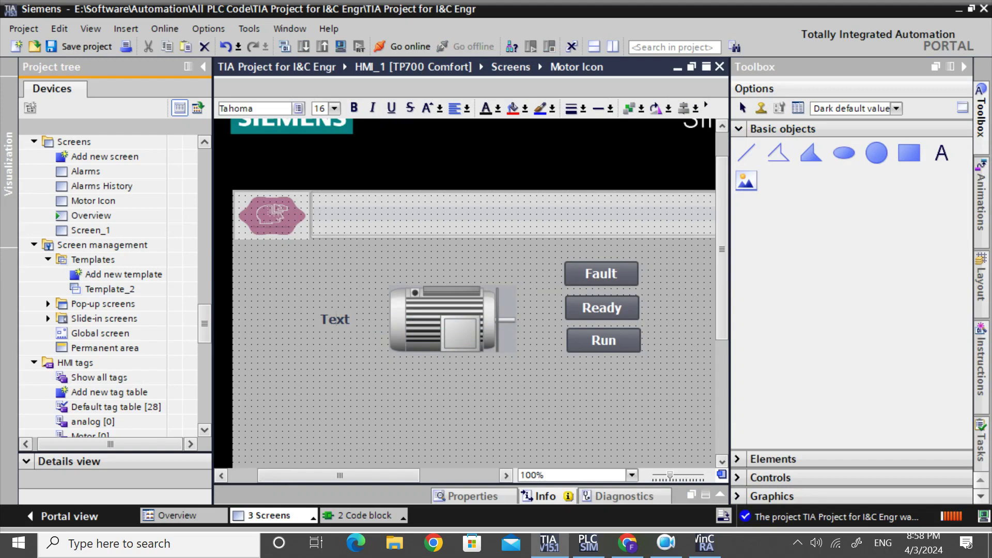
{"action": "key", "text": "ctrl+a"}
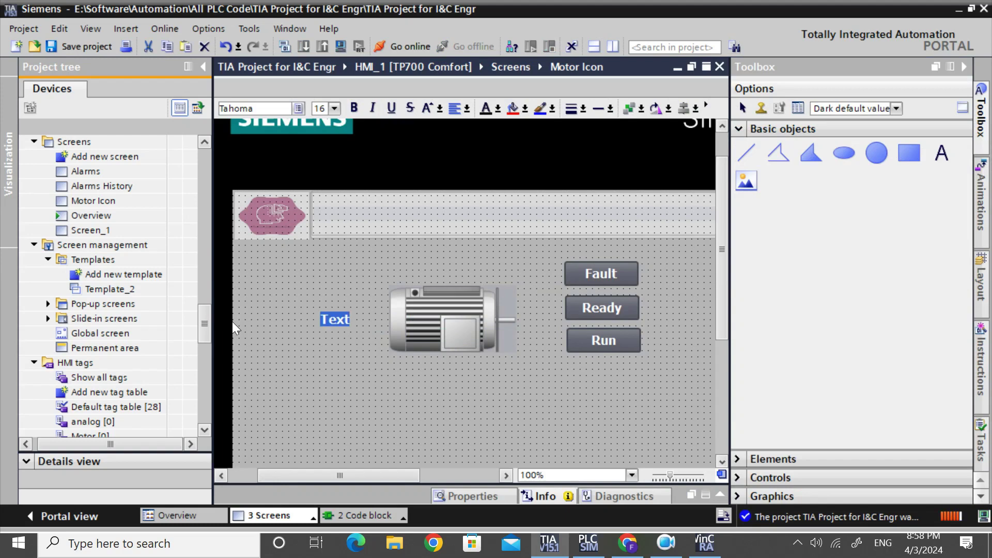
{"action": "type", "text": "A"}
{"action": "key", "text": "Escape"}
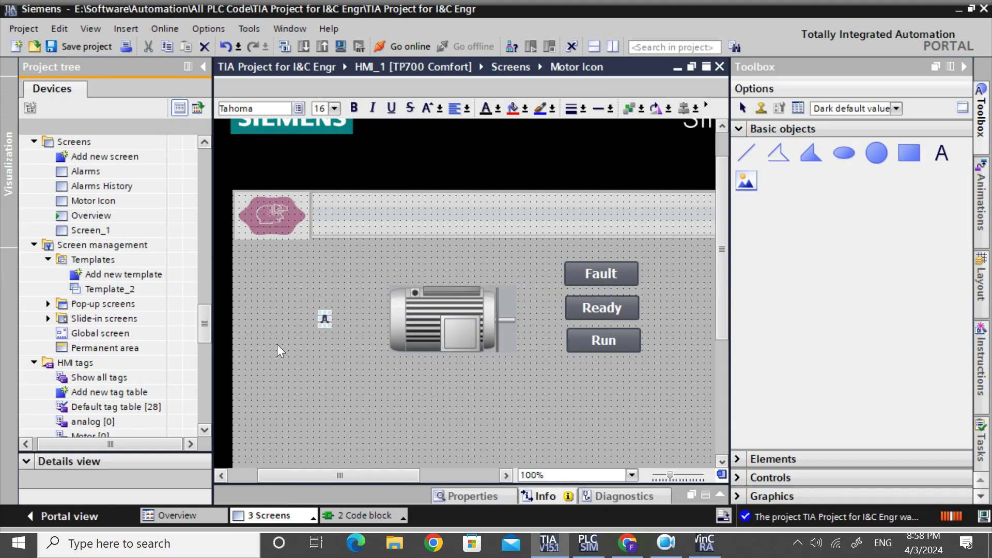
Disable fitting the object to its contents for the "A" text field.
{"action": "right_click", "coordinate": [325, 317]}
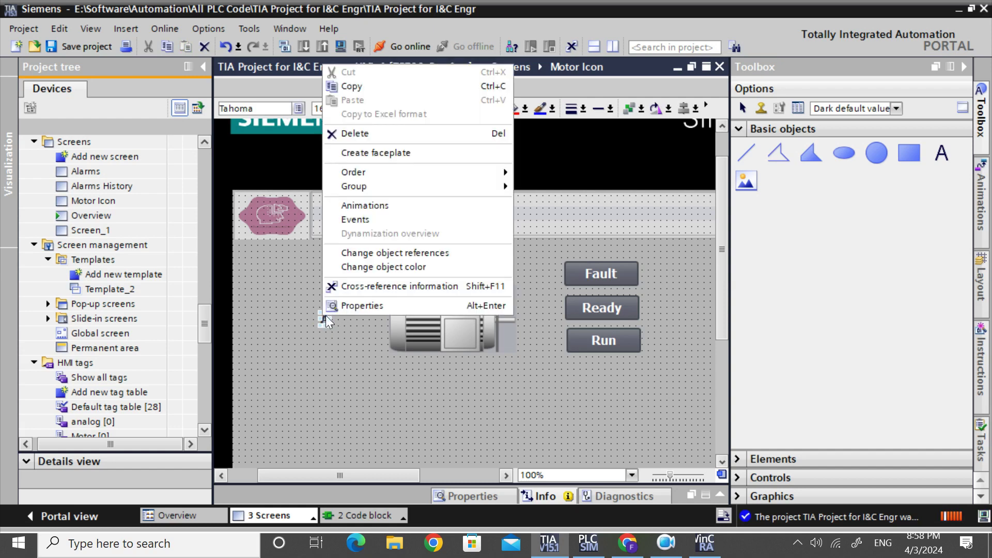
{"action": "left_click", "coordinate": [362, 305]}
{"action": "left_click", "coordinate": [247, 212]}
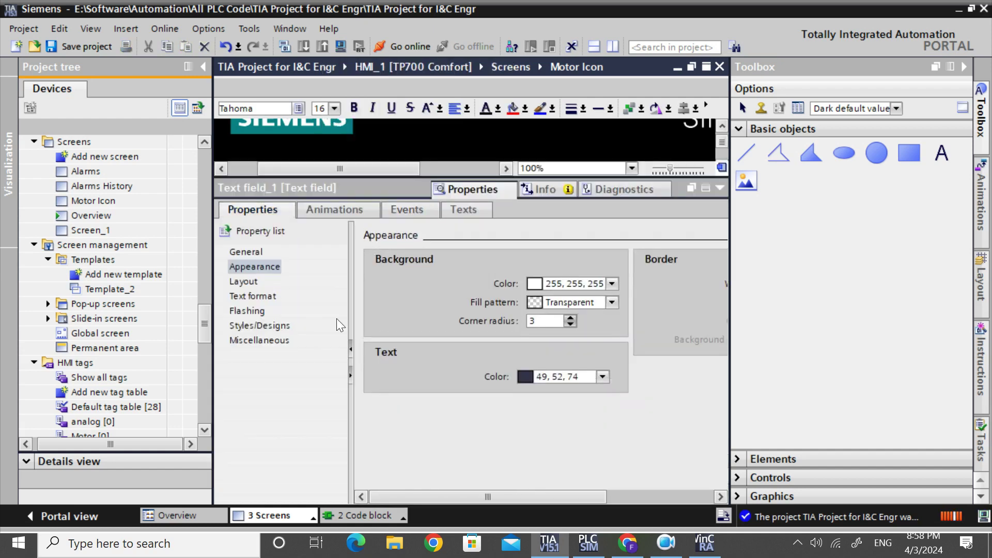
{"action": "left_click", "coordinate": [260, 297]}
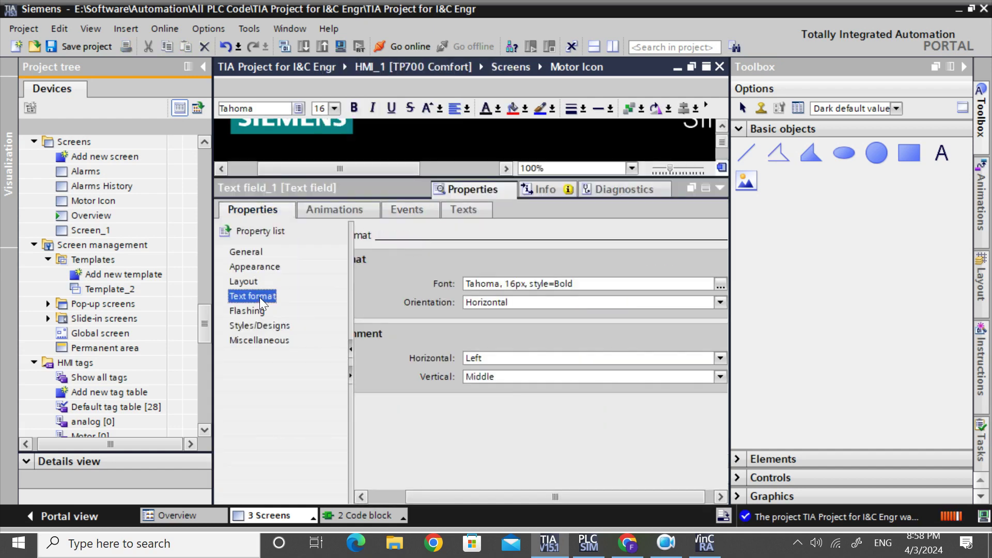
{"action": "left_click", "coordinate": [253, 267]}
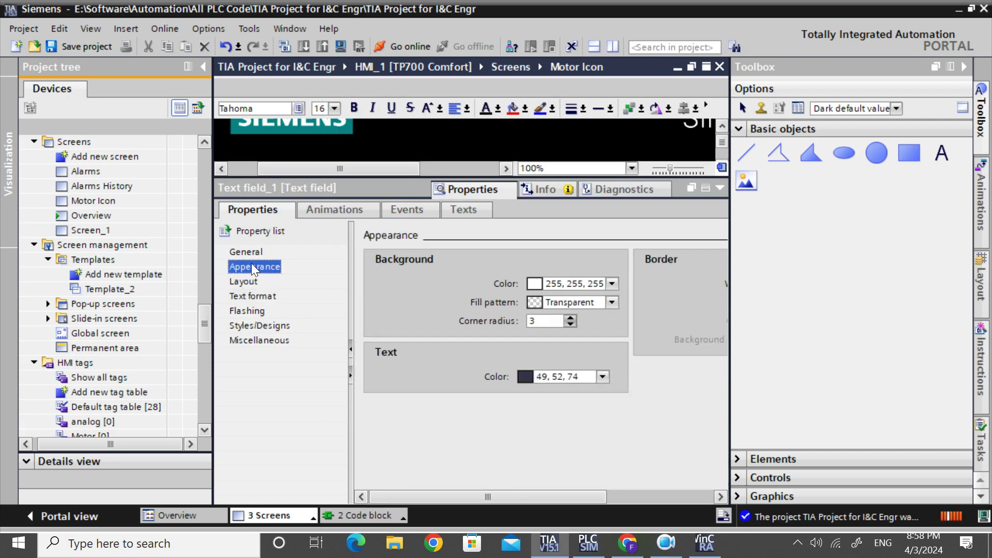
{"action": "left_click", "coordinate": [248, 253]}
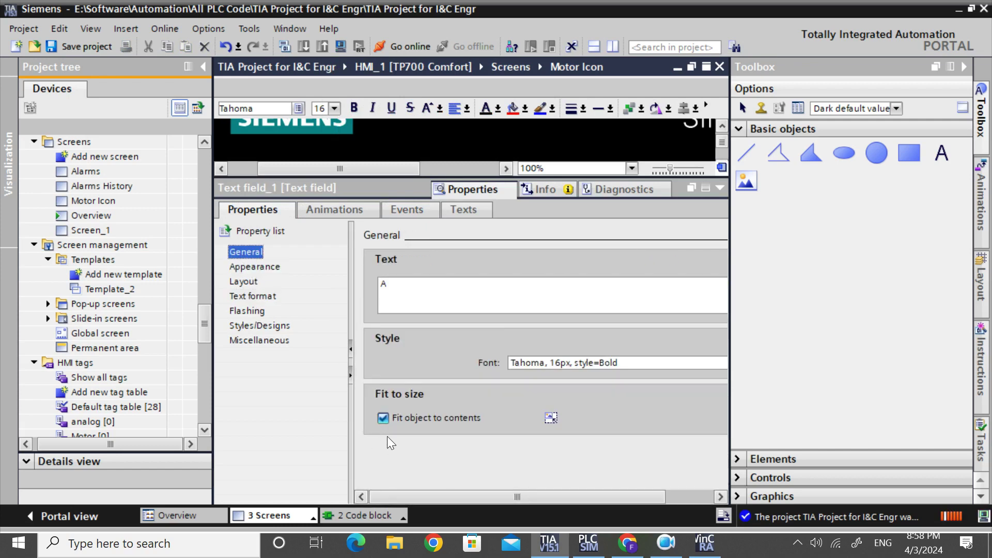
{"action": "left_click", "coordinate": [386, 417]}
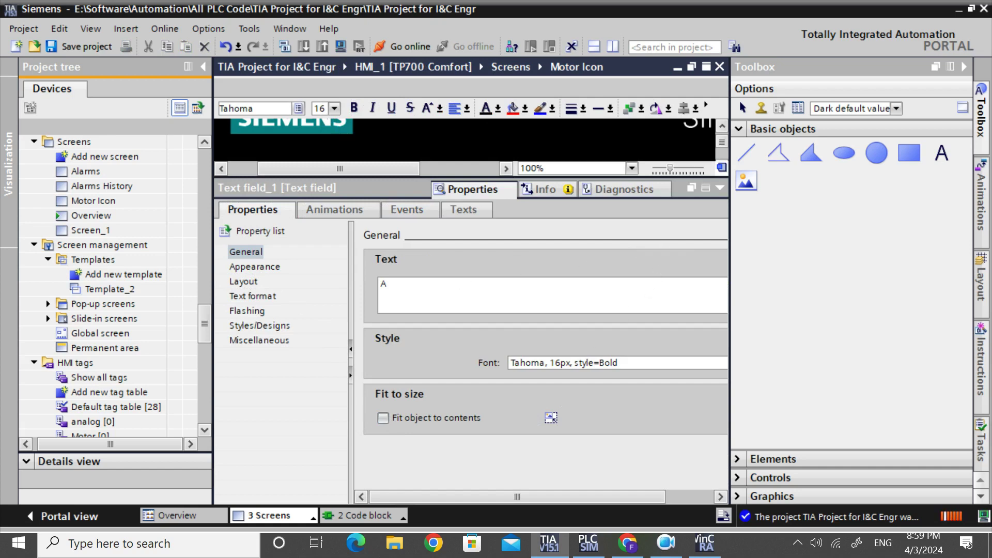
Set the "A" text field's font size to 40 px, keeping Tahoma Bold.
{"action": "left_click", "coordinate": [549, 362]}
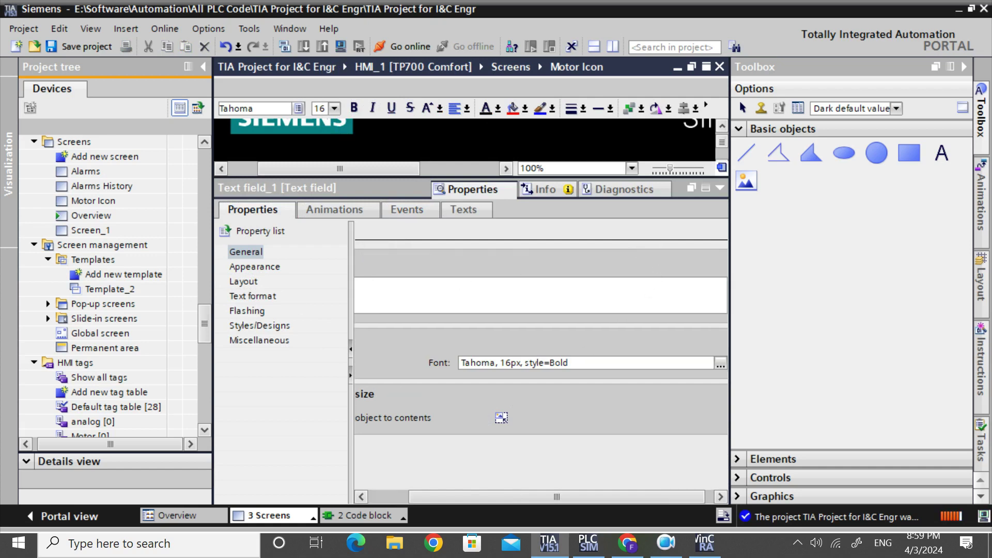
{"action": "key", "text": "BackSpace"}
{"action": "key", "text": "BackSpace"}
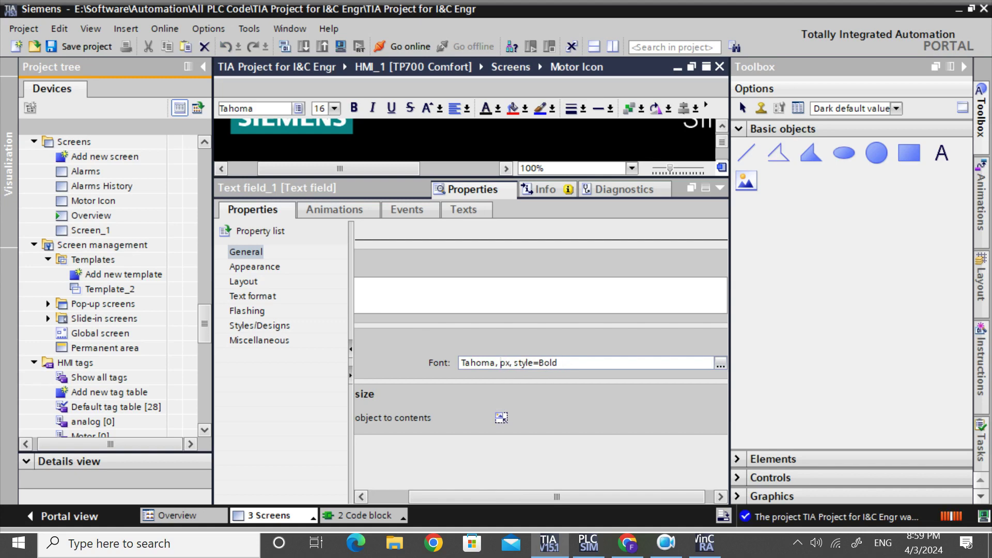
{"action": "type", "text": "40"}
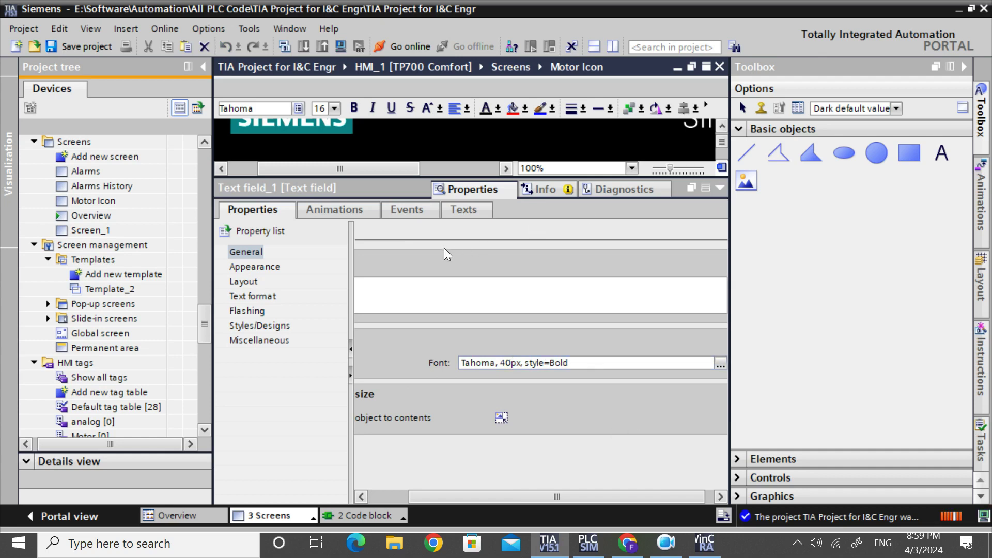
Set the "A" text field's text color to bright green (0, 255, 0) and return to the screen layout.
{"action": "left_click", "coordinate": [255, 266]}
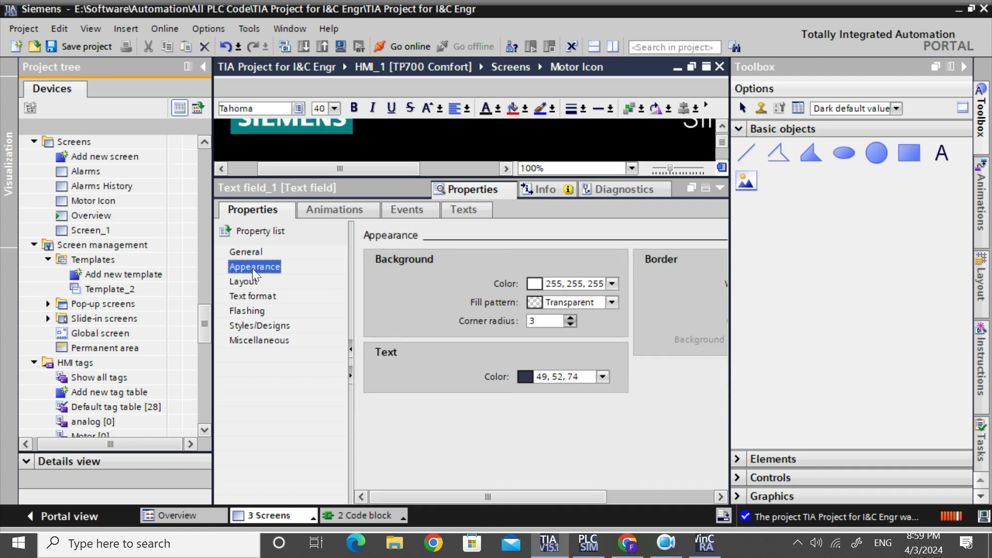
{"action": "left_click", "coordinate": [247, 298]}
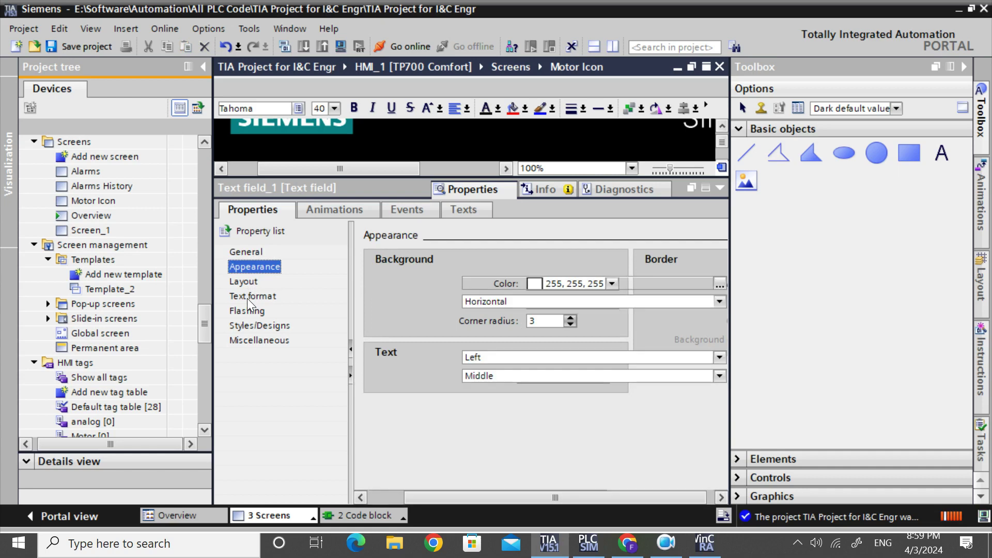
{"action": "left_click", "coordinate": [246, 265]}
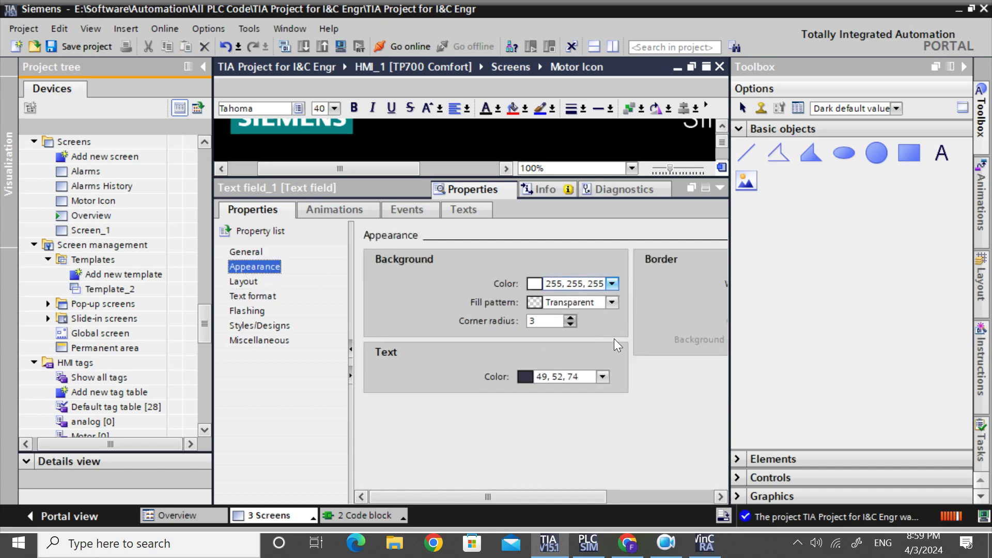
{"action": "left_click", "coordinate": [602, 377]}
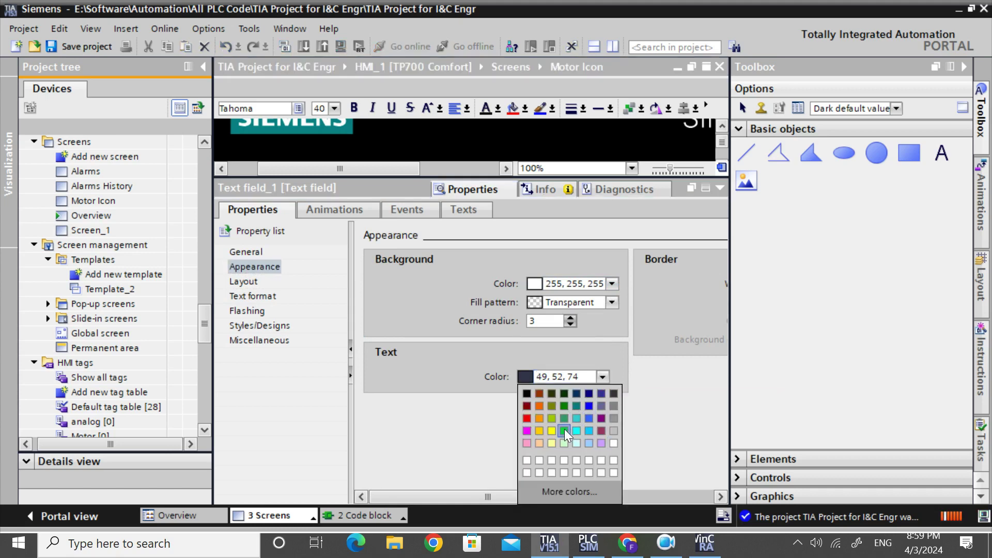
{"action": "left_click", "coordinate": [565, 429]}
{"action": "left_click", "coordinate": [720, 188]}
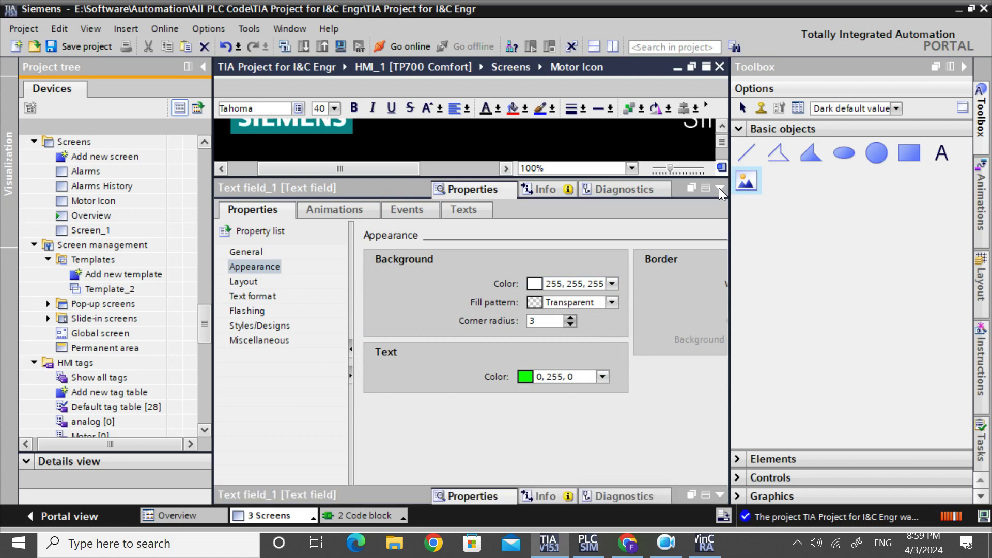
{"action": "left_click", "coordinate": [395, 390]}
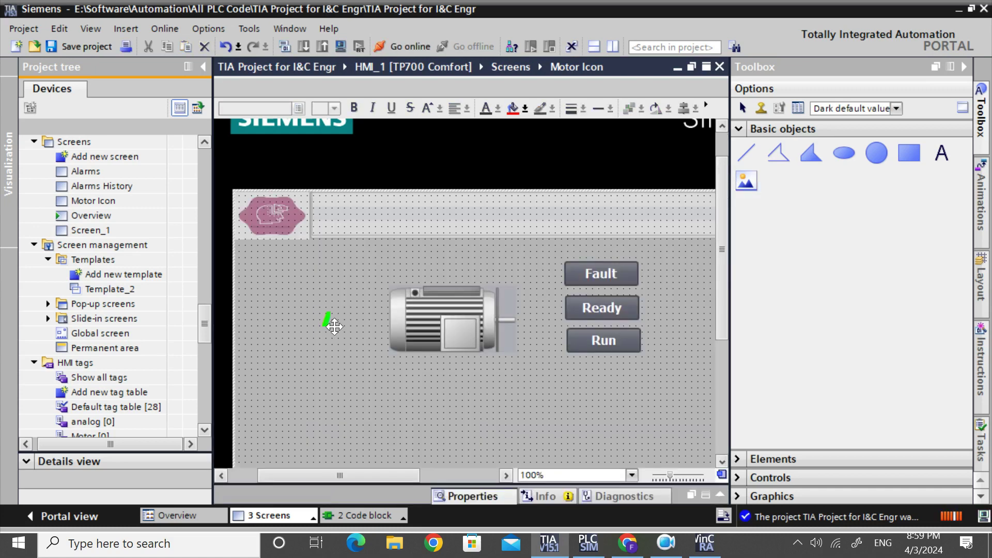
Enlarge the "A" text field's frame to fit the whole letter and set its horizontal text alignment to Centered.
{"action": "left_click", "coordinate": [334, 327]}
{"action": "left_click_drag", "start_coordinate": [333, 329], "coordinate": [358, 348]}
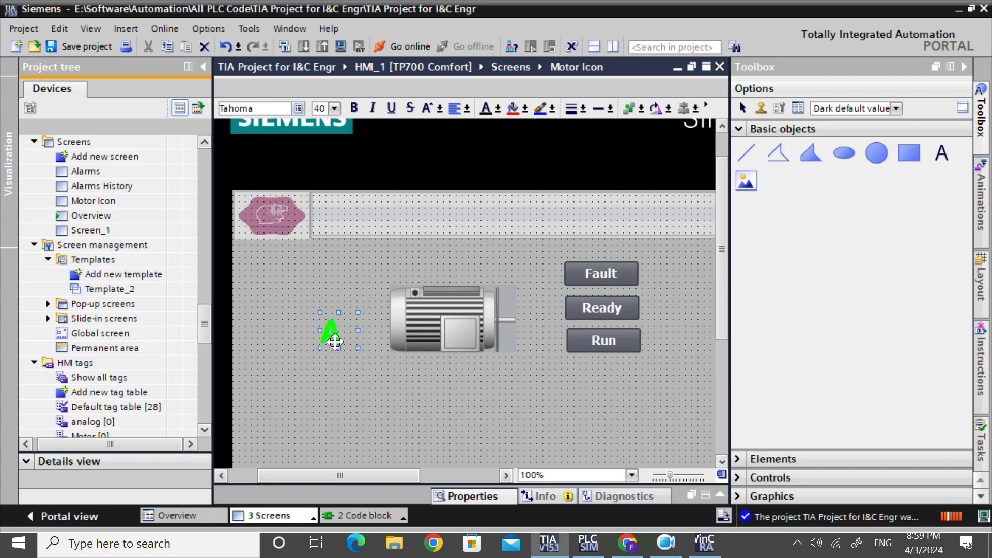
{"action": "right_click", "coordinate": [335, 341]}
{"action": "left_click", "coordinate": [346, 320]}
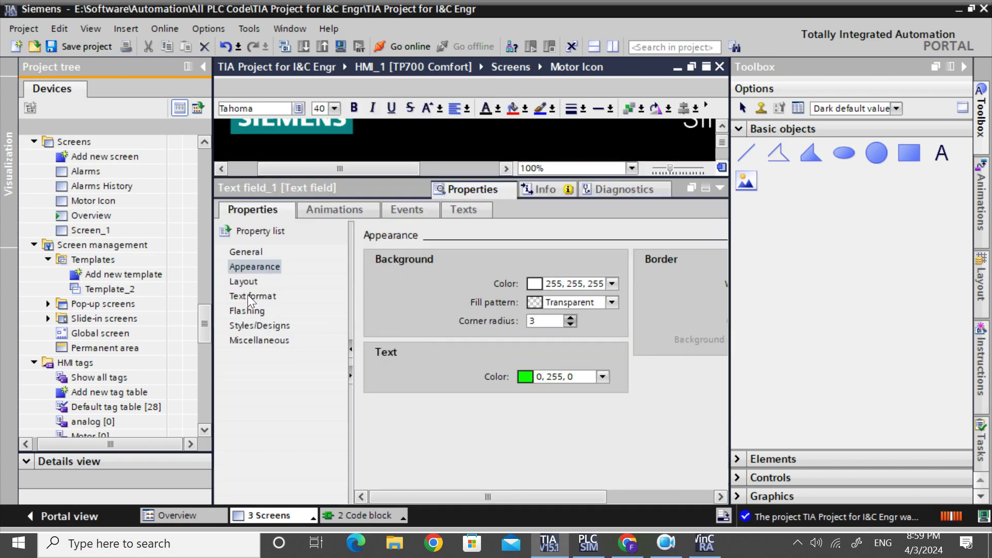
{"action": "left_click", "coordinate": [244, 251]}
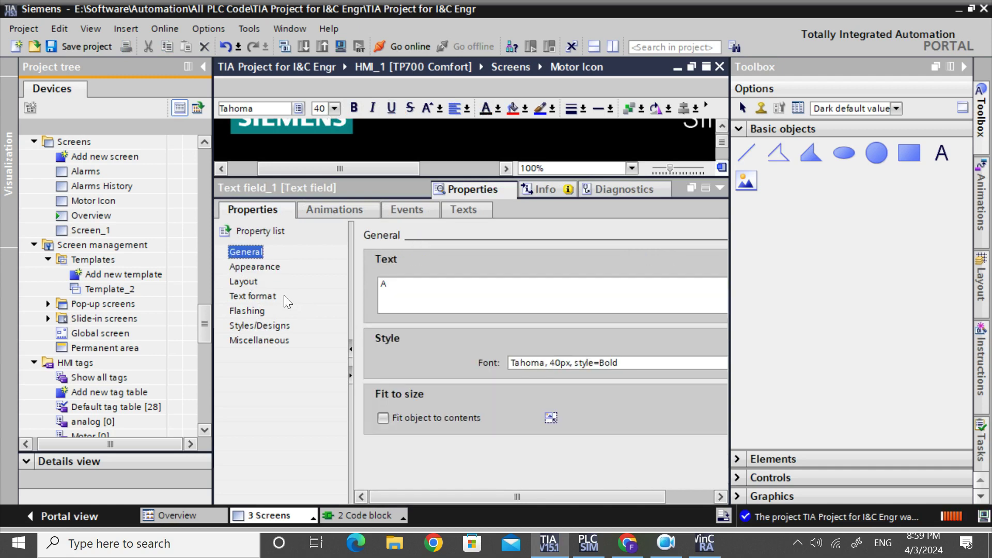
{"action": "left_click", "coordinate": [262, 296]}
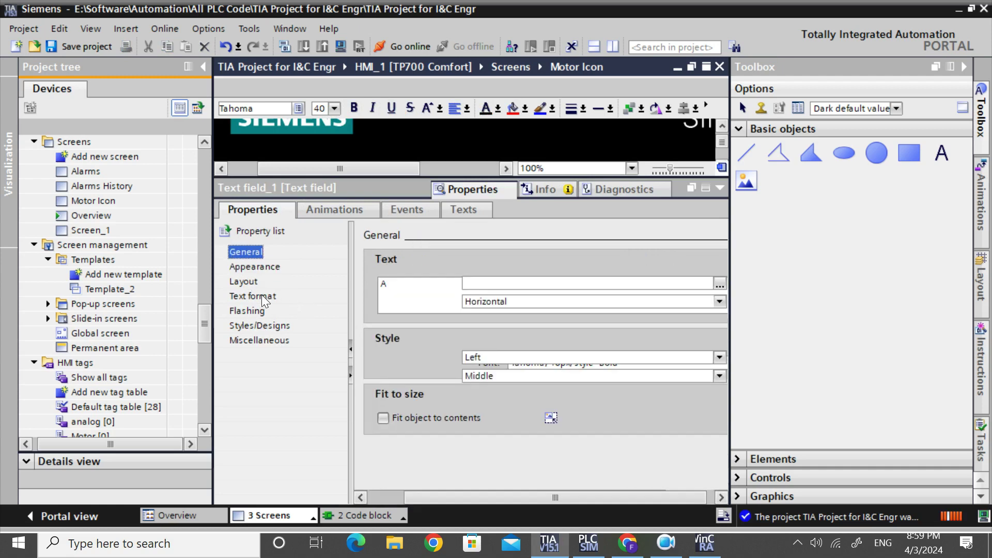
{"action": "left_click", "coordinate": [504, 355]}
{"action": "left_click", "coordinate": [486, 387]}
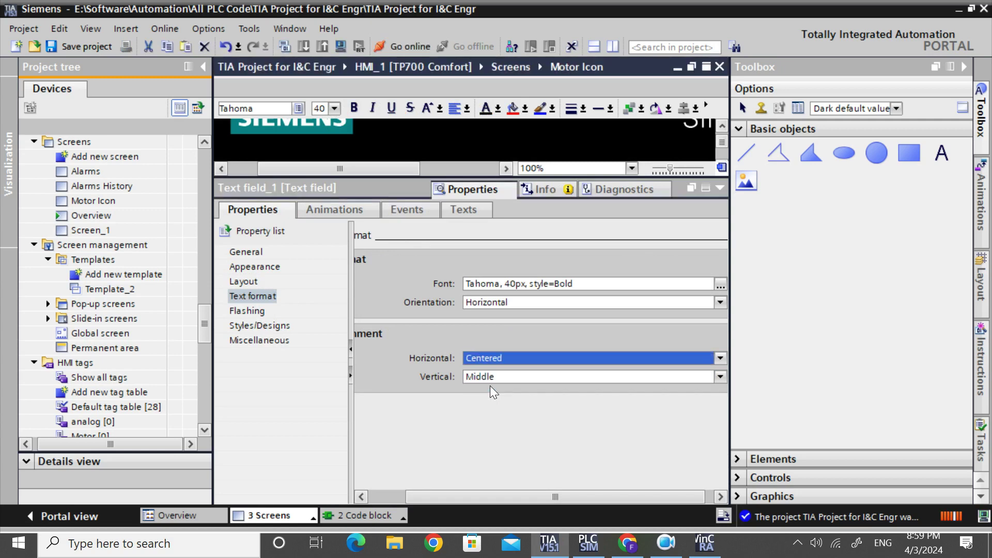
{"action": "left_click", "coordinate": [720, 188]}
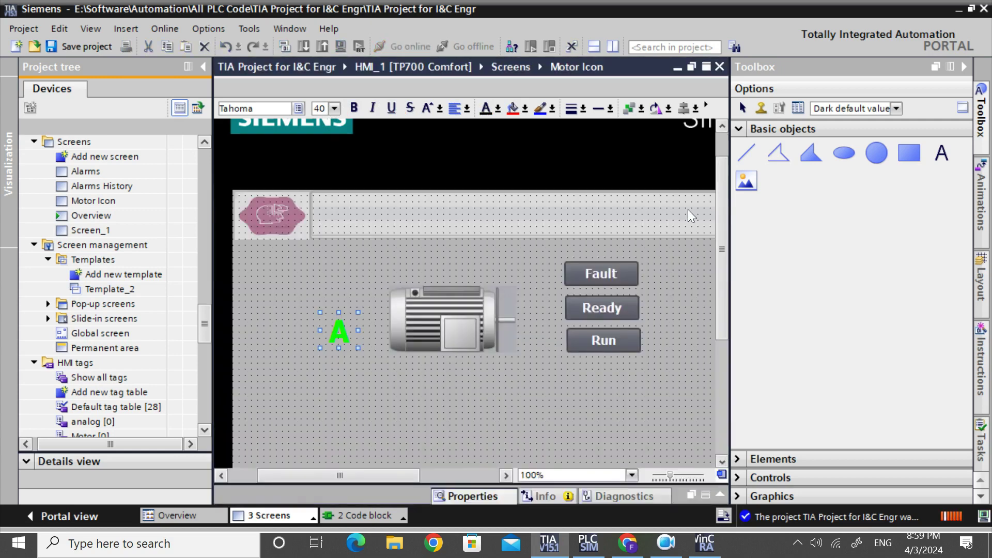
Add a Visibility animation to the green "A" text field.
{"action": "right_click", "coordinate": [335, 338]}
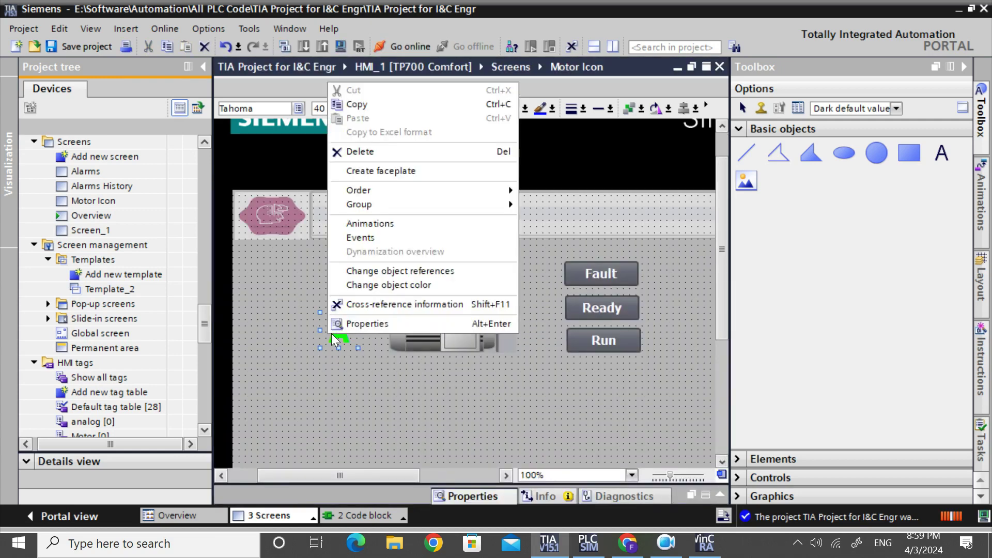
{"action": "left_click", "coordinate": [342, 324]}
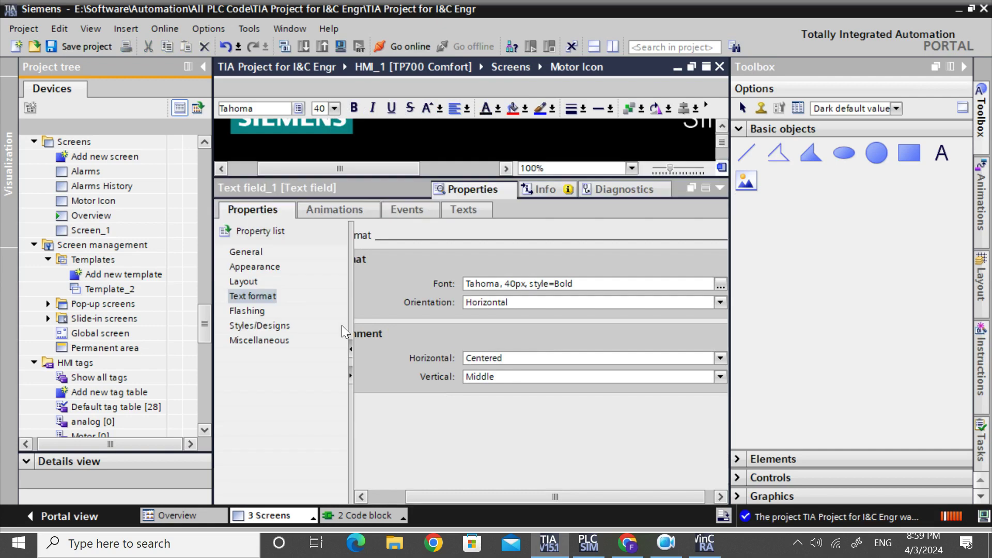
{"action": "left_click", "coordinate": [321, 210]}
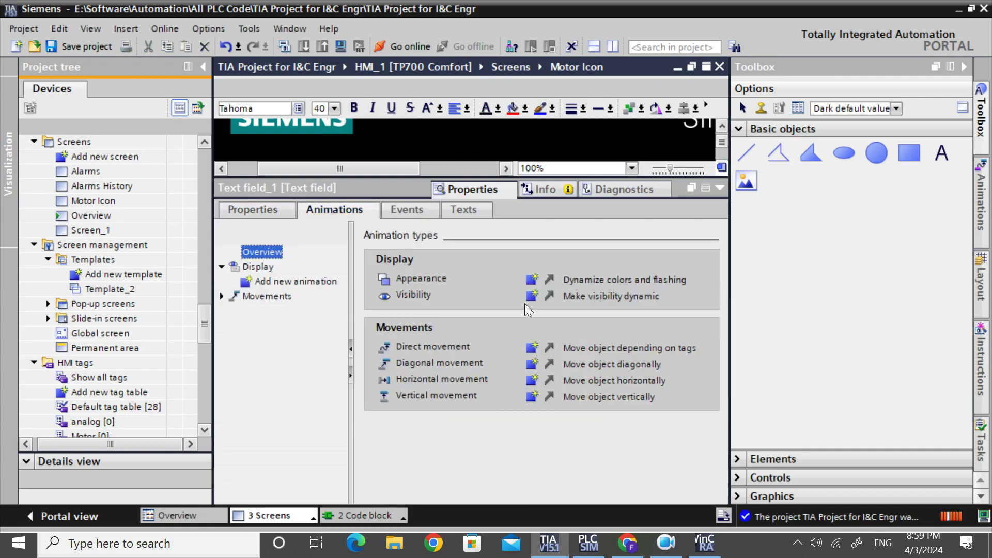
{"action": "left_click", "coordinate": [539, 296]}
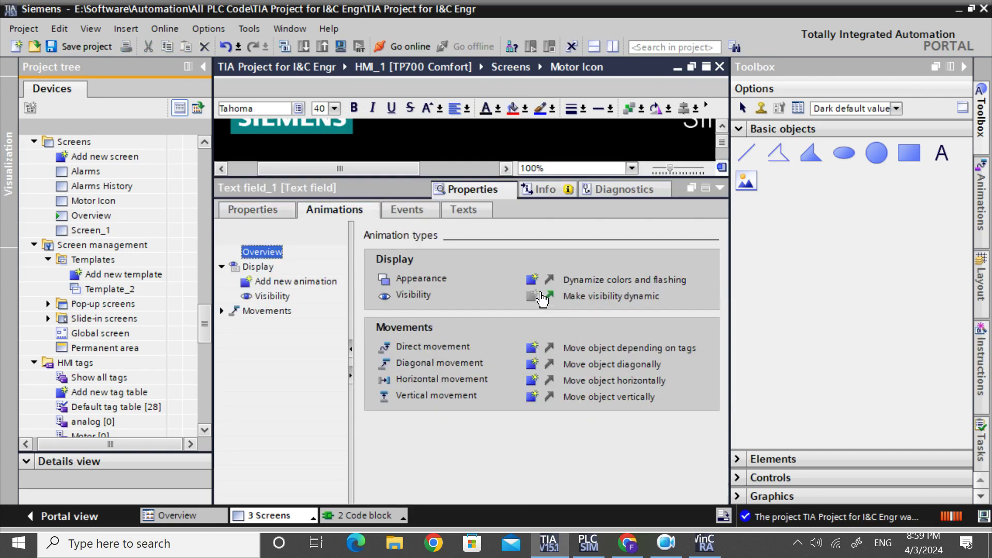
Assign the Motor_Status_Mode tag from the Motor Icon Animation db [DB26] to the "A" field's visibility animation.
{"action": "left_click", "coordinate": [561, 299]}
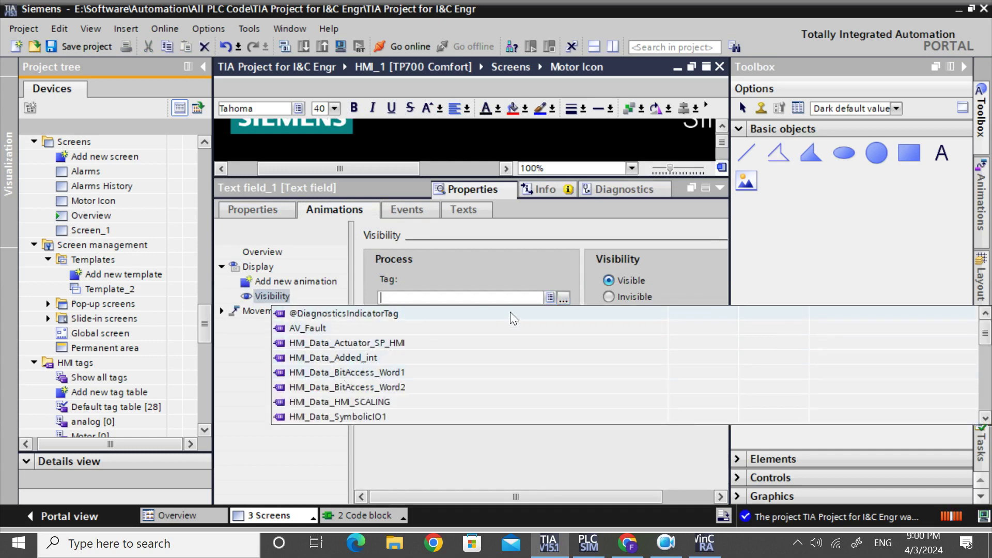
{"action": "left_click", "coordinate": [563, 298]}
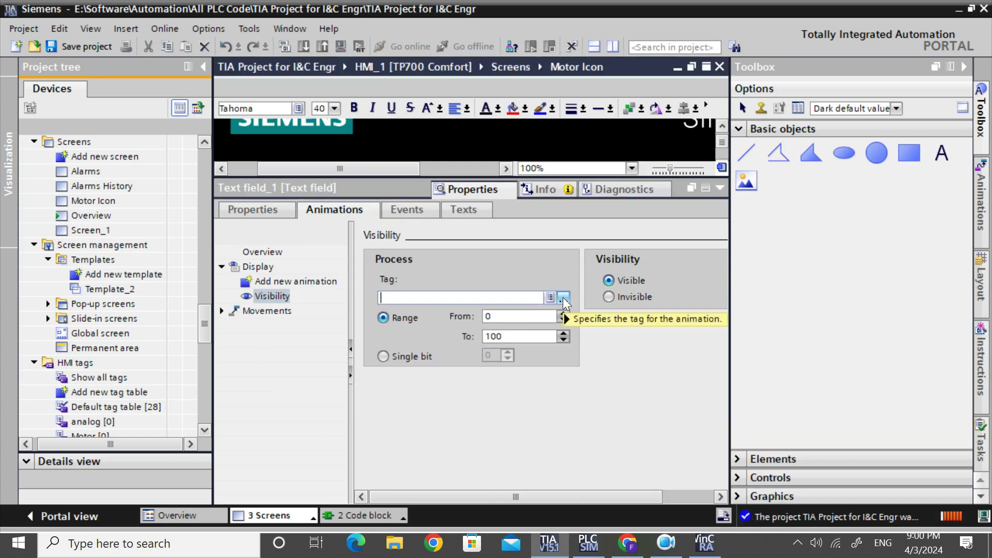
{"action": "left_click", "coordinate": [563, 299]}
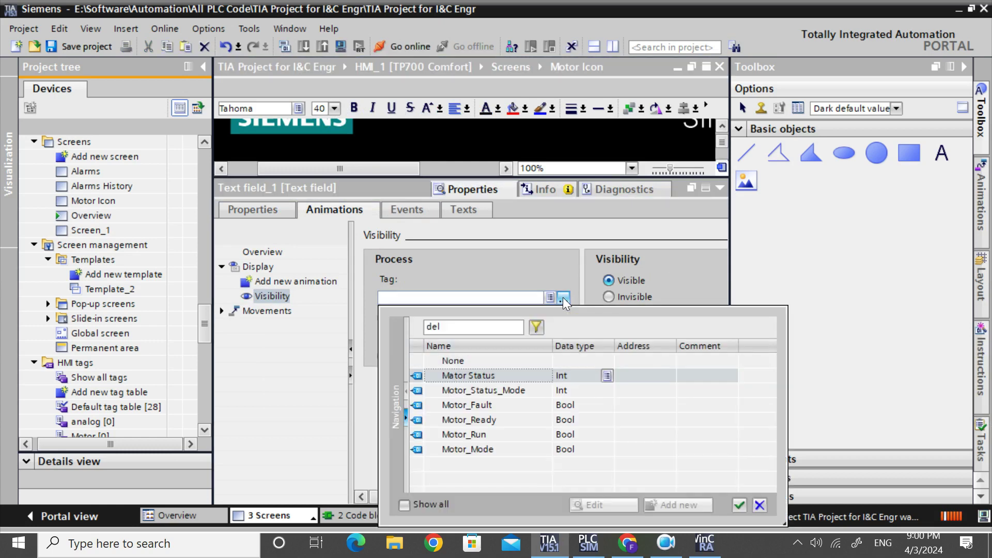
{"action": "left_click", "coordinate": [403, 420]}
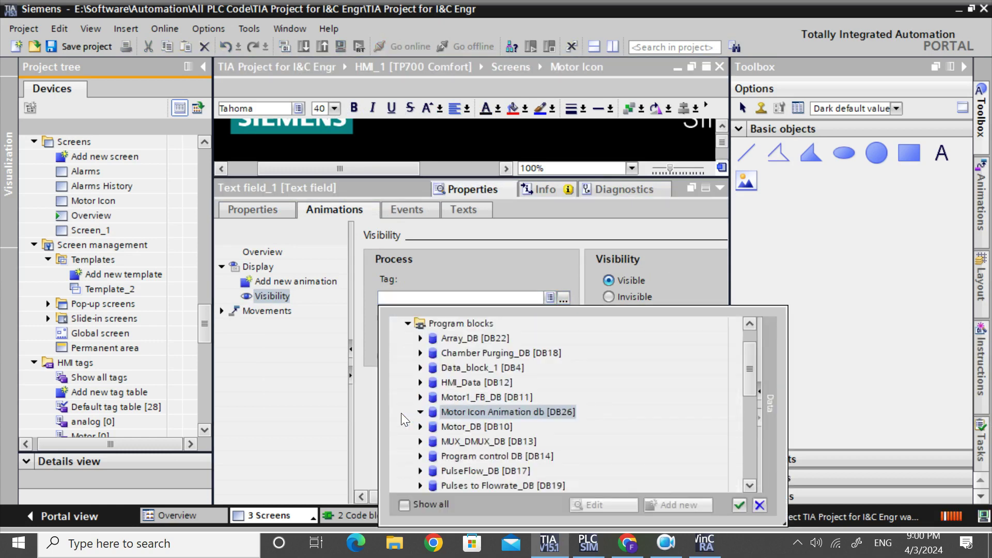
{"action": "left_click", "coordinate": [760, 400]}
{"action": "double_click", "coordinate": [528, 393]}
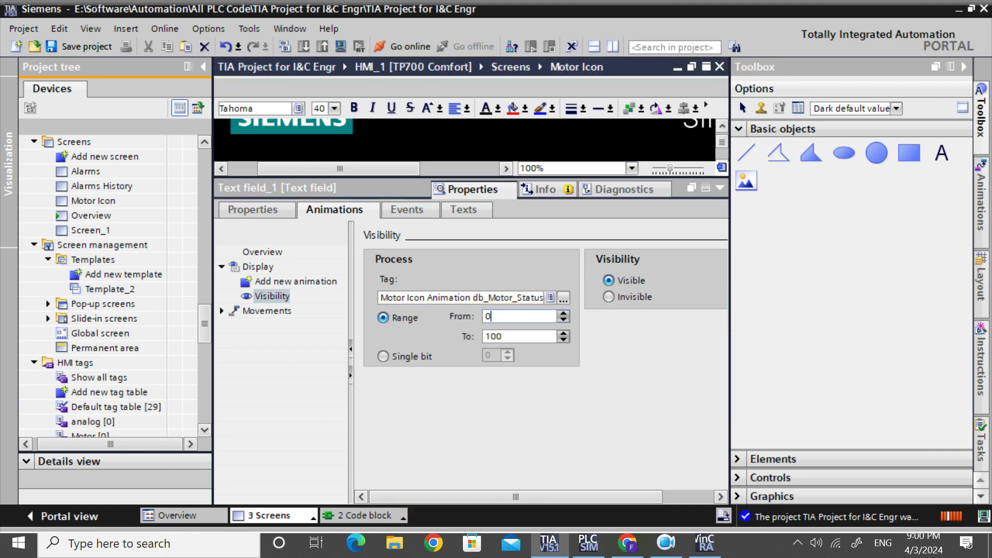
Set the "A" field's visibility range from 1 to 1 and return to the screen layout.
{"action": "key", "text": "BackSpace"}
{"action": "type", "text": "1"}
{"action": "key", "text": "Return"}
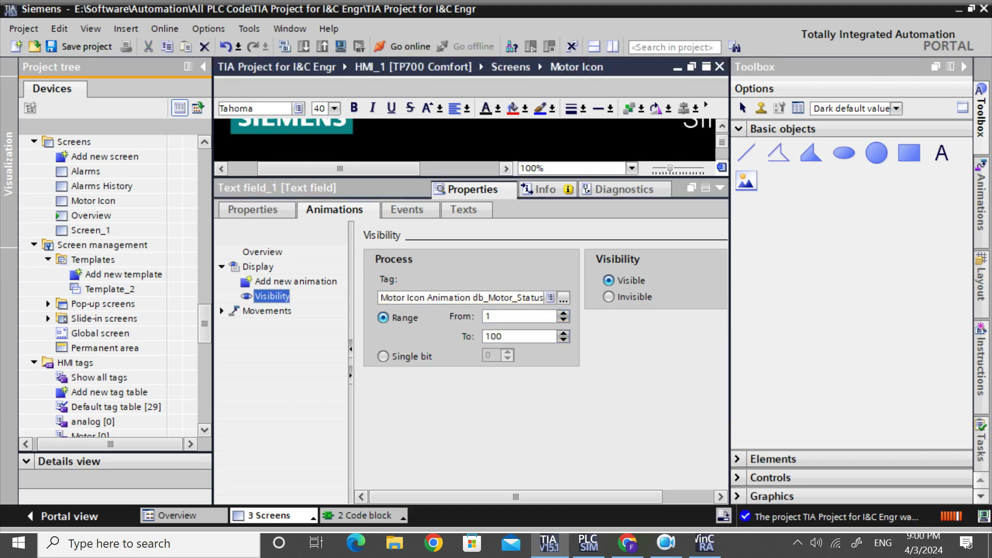
{"action": "left_click", "coordinate": [504, 337]}
{"action": "key", "text": "BackSpace"}
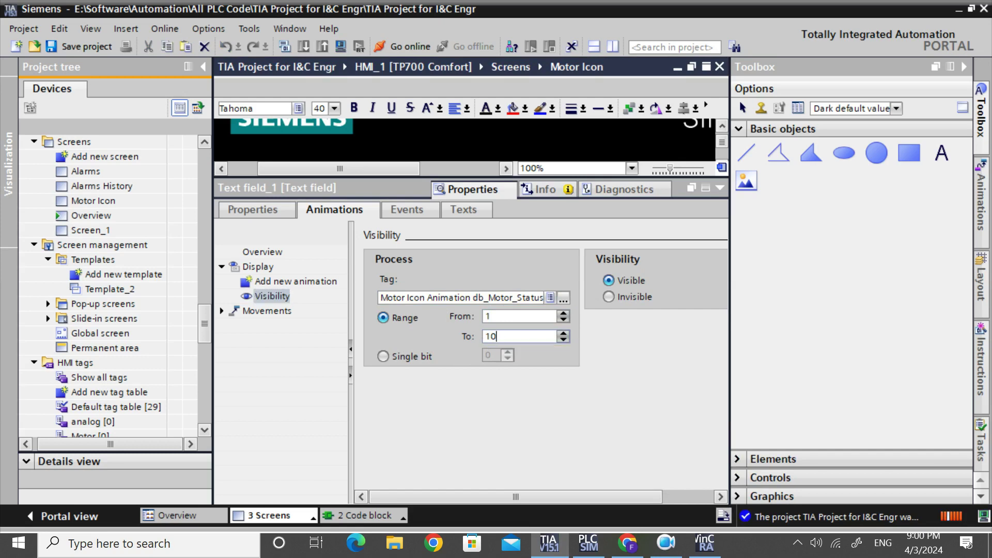
{"action": "key", "text": "BackSpace"}
{"action": "left_click", "coordinate": [721, 187]}
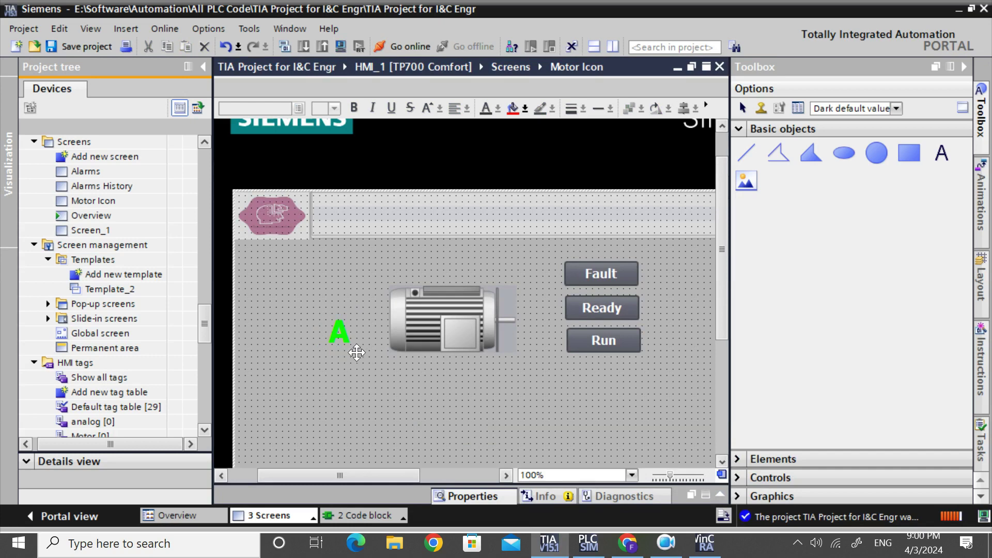
Duplicate the green "A" text field and place the copy below the original.
{"action": "right_click", "coordinate": [340, 335]}
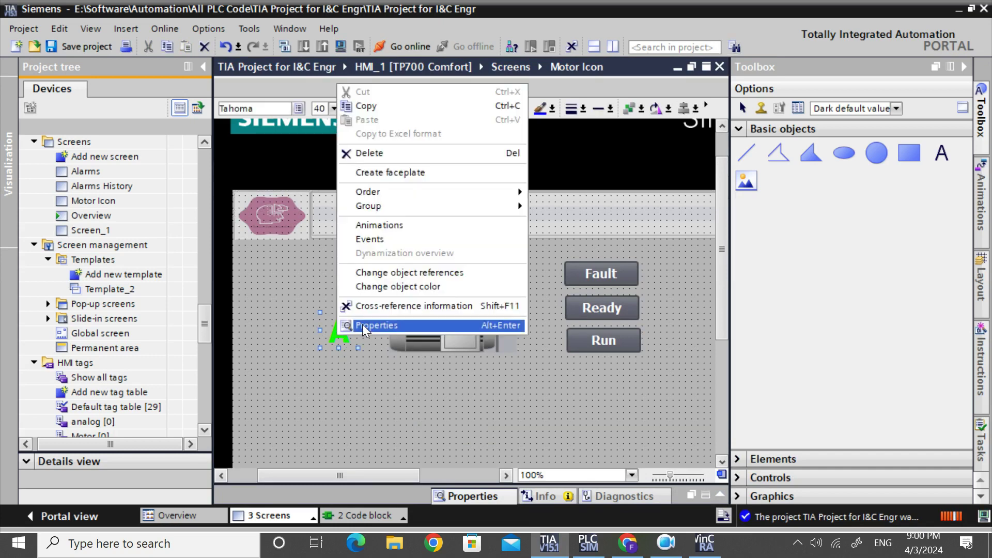
{"action": "left_click", "coordinate": [339, 394]}
{"action": "left_click", "coordinate": [350, 331]}
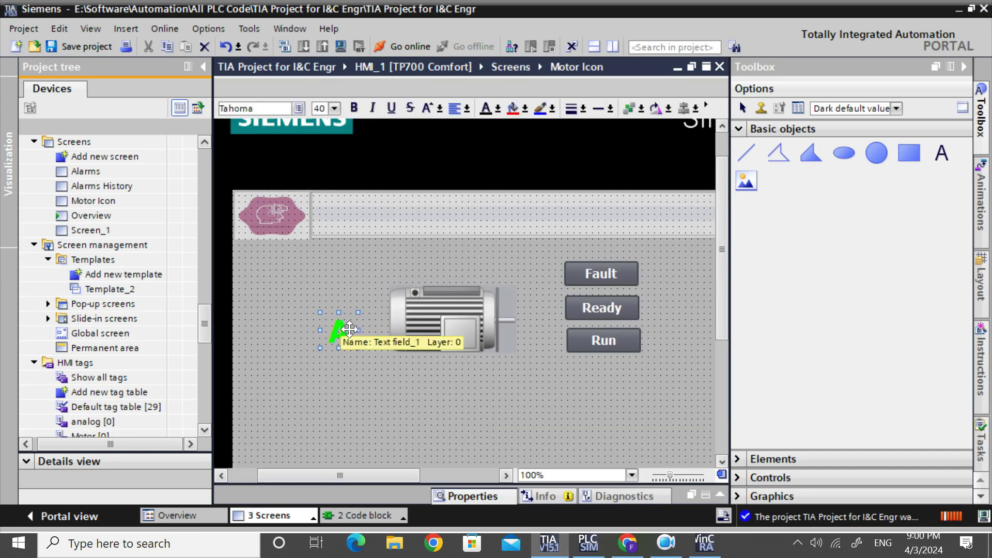
{"action": "left_click_drag", "start_coordinate": [354, 344], "coordinate": [353, 409]}
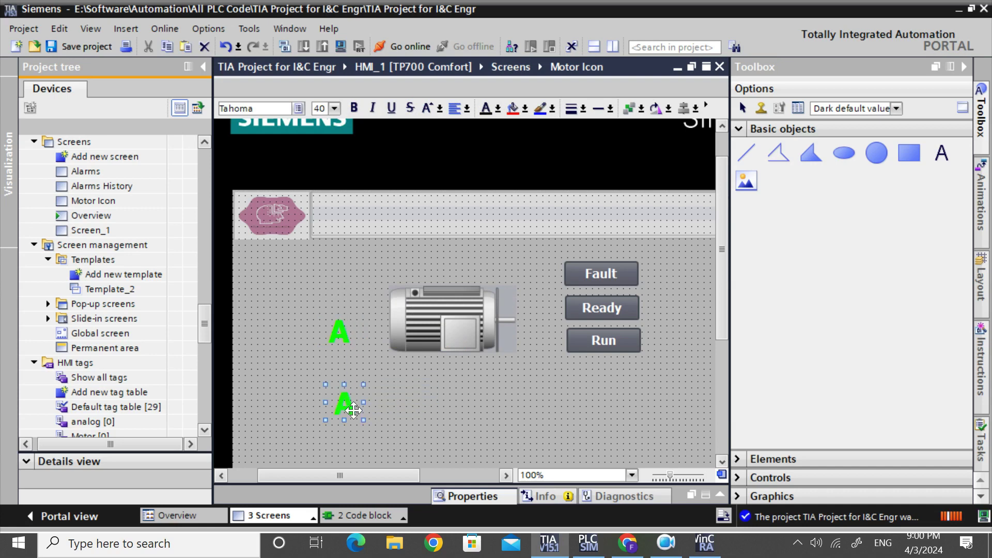
Set the visibility range of the copied text field from 2 to 2.
{"action": "right_click", "coordinate": [345, 409]}
{"action": "left_click", "coordinate": [355, 395]}
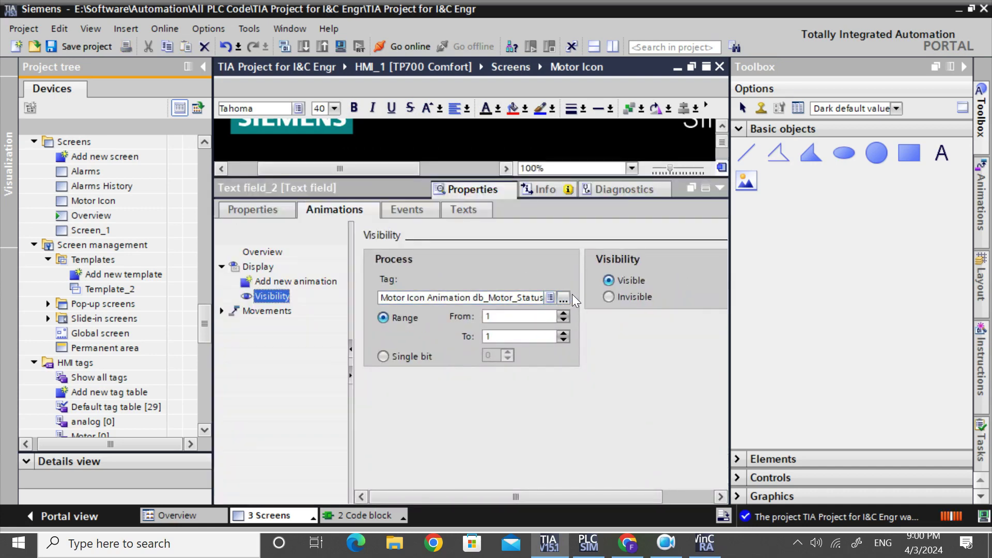
{"action": "left_click", "coordinate": [489, 317]}
{"action": "key", "text": "BackSpace"}
{"action": "type", "text": "2"}
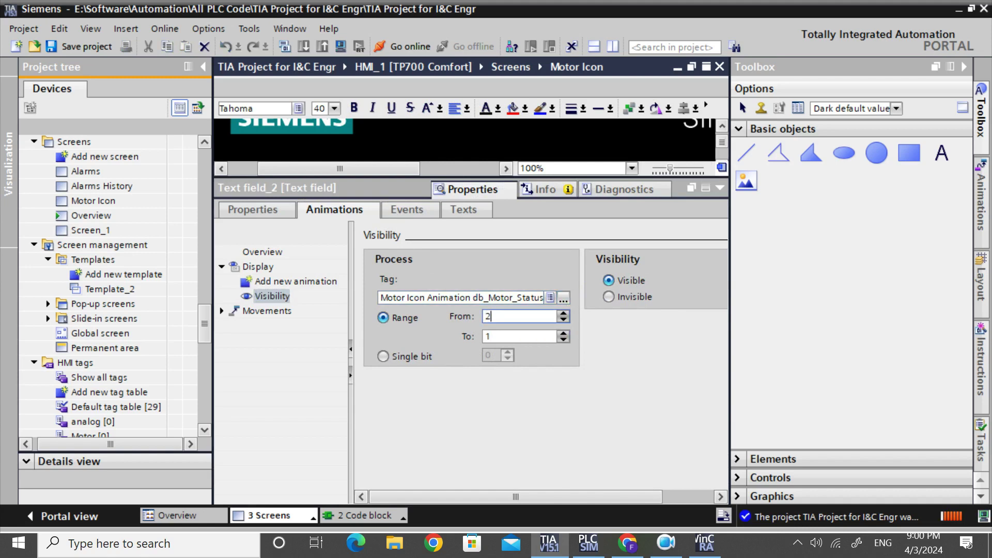
{"action": "key", "text": "Tab"}
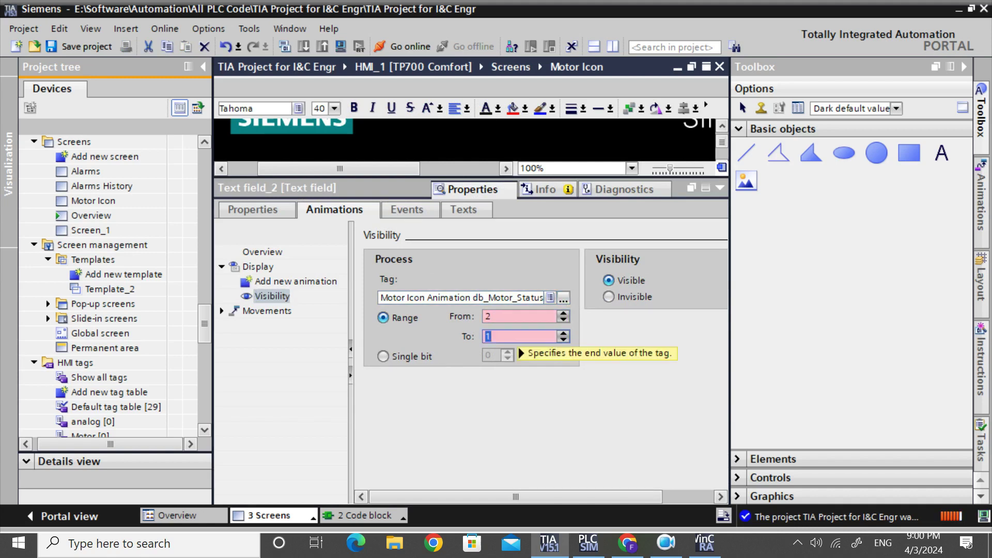
{"action": "type", "text": "2"}
{"action": "key", "text": "Return"}
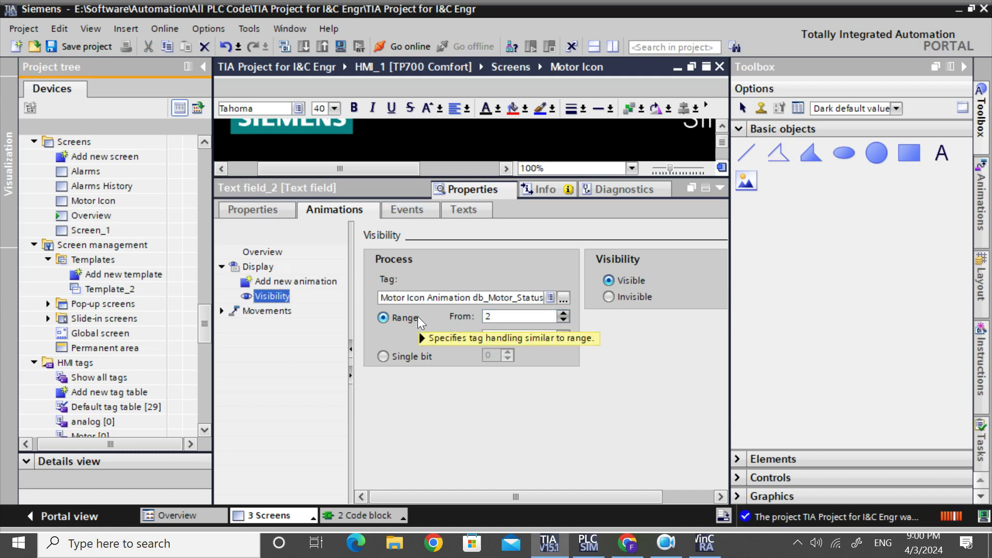
Change the copied text field's text to "M".
{"action": "left_click", "coordinate": [277, 212]}
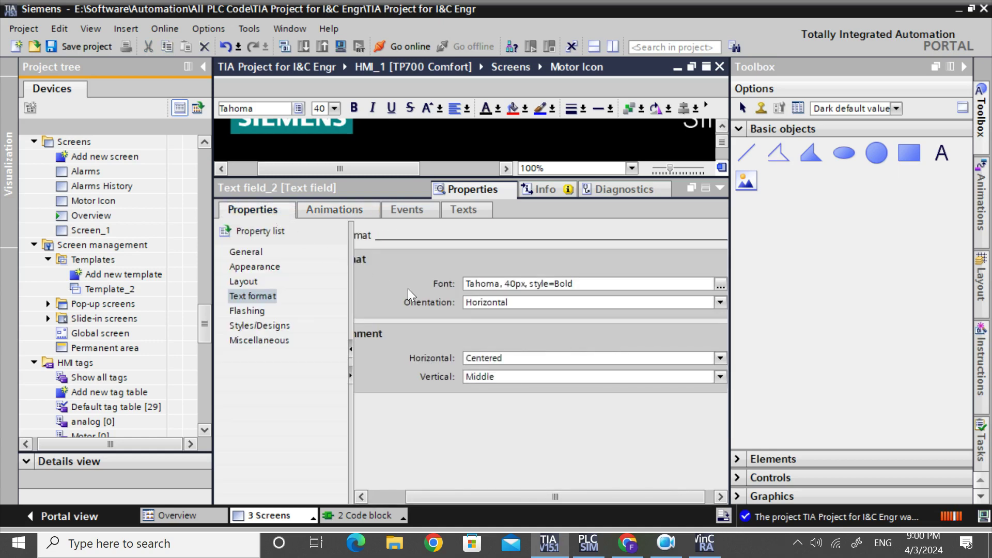
{"action": "left_click", "coordinate": [247, 254]}
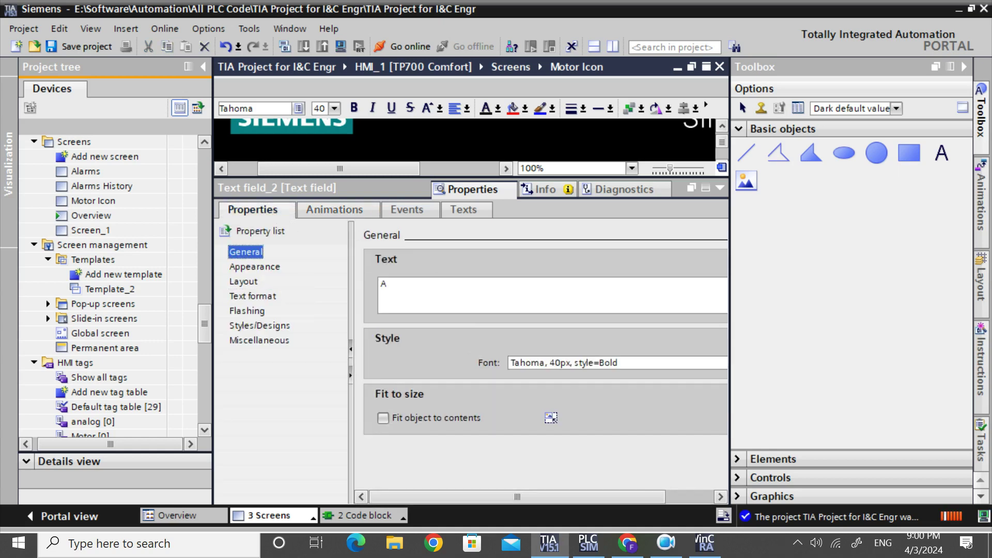
{"action": "key", "text": "Tab"}
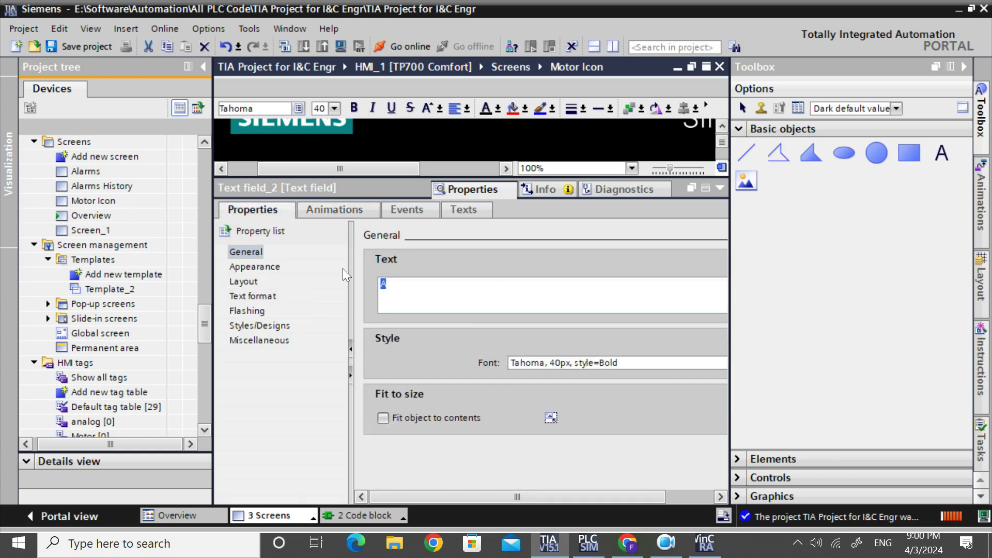
{"action": "type", "text": "M"}
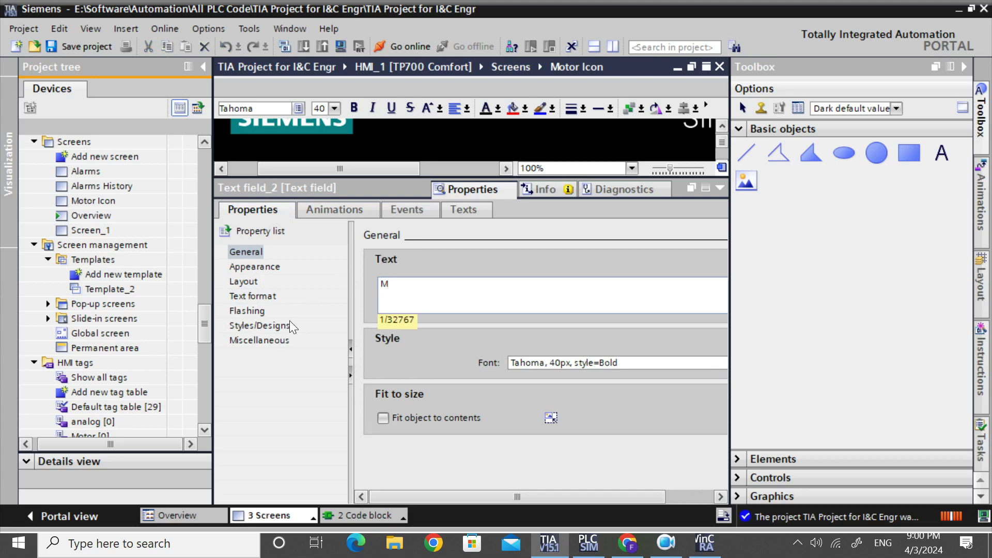
Set the "M" text field's text color to yellow (255, 255, 0) and return to the screen layout.
{"action": "left_click", "coordinate": [250, 266]}
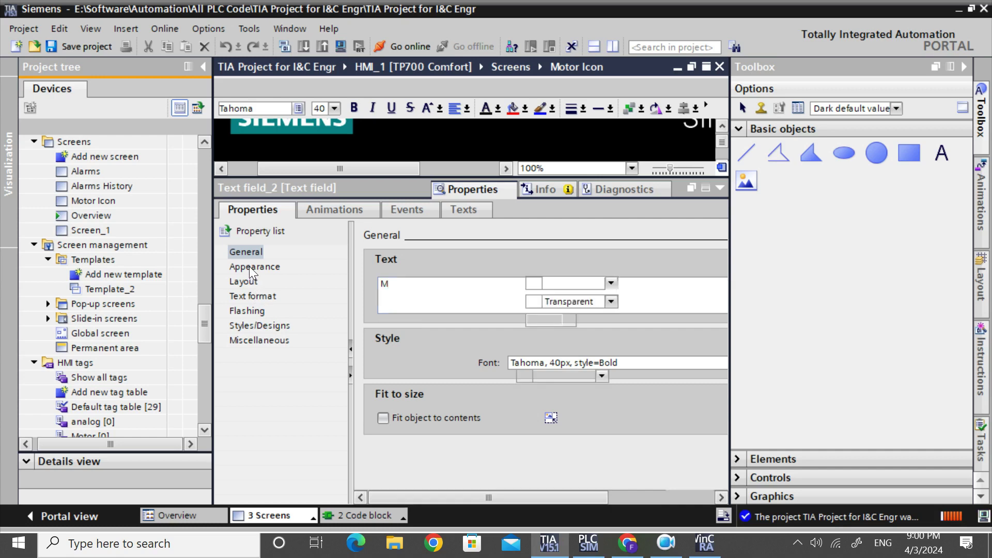
{"action": "left_click", "coordinate": [603, 377]}
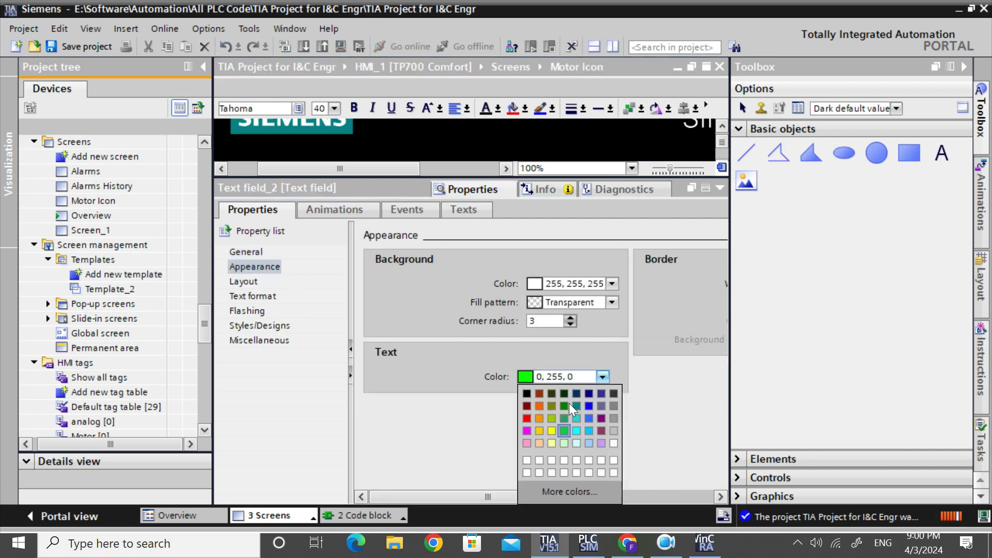
{"action": "left_click", "coordinate": [553, 432]}
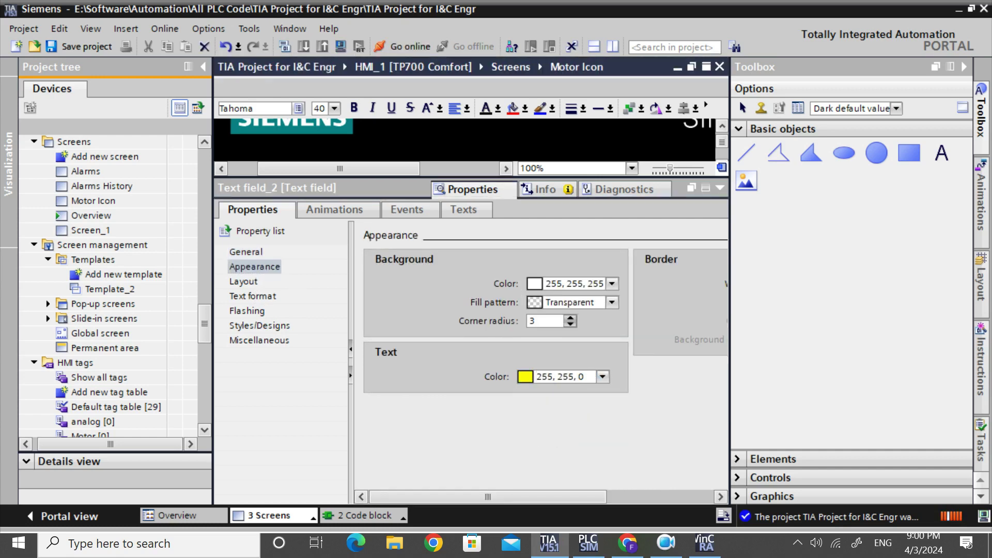
{"action": "left_click", "coordinate": [720, 188]}
{"action": "left_click", "coordinate": [482, 380]}
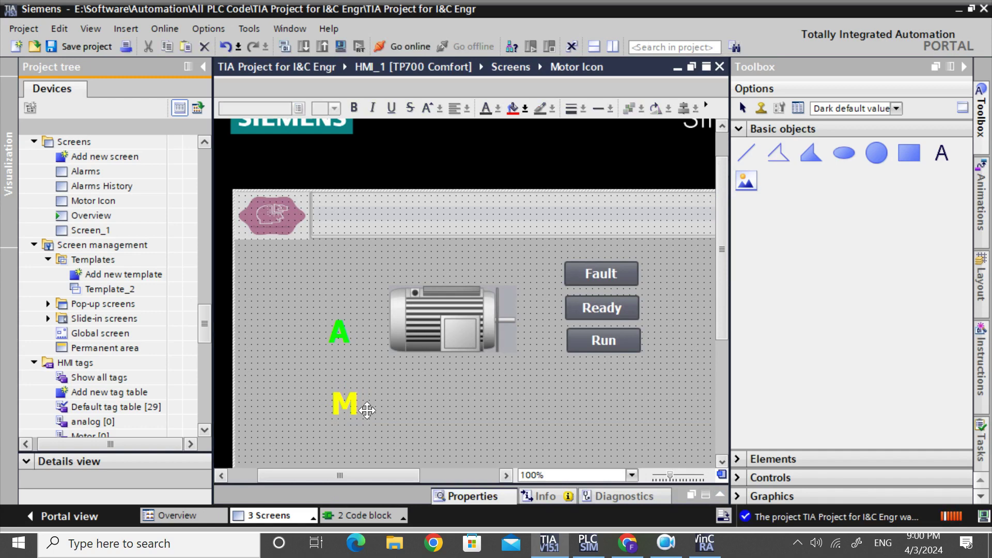
Move the yellow "M" text field directly on top of the green "A".
{"action": "left_click", "coordinate": [367, 411]}
{"action": "left_click", "coordinate": [339, 331]}
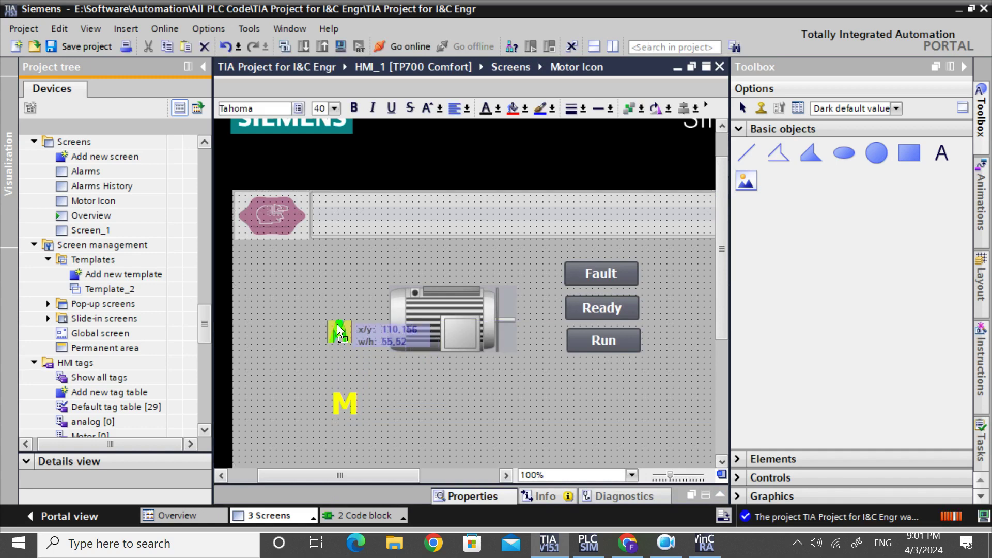
{"action": "left_click_drag", "start_coordinate": [338, 331], "coordinate": [338, 331]}
{"action": "left_click", "coordinate": [358, 389]}
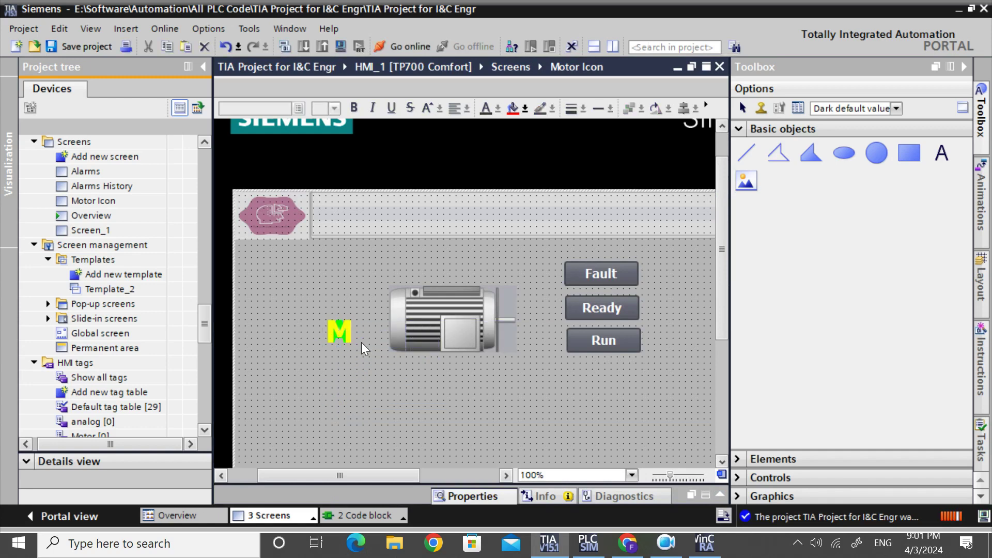
Select both overlapping mode letters and move them together onto the left end of the motor image, nudging them left into position.
{"action": "left_click_drag", "start_coordinate": [305, 287], "coordinate": [398, 374]}
{"action": "left_click_drag", "start_coordinate": [341, 334], "coordinate": [403, 317]}
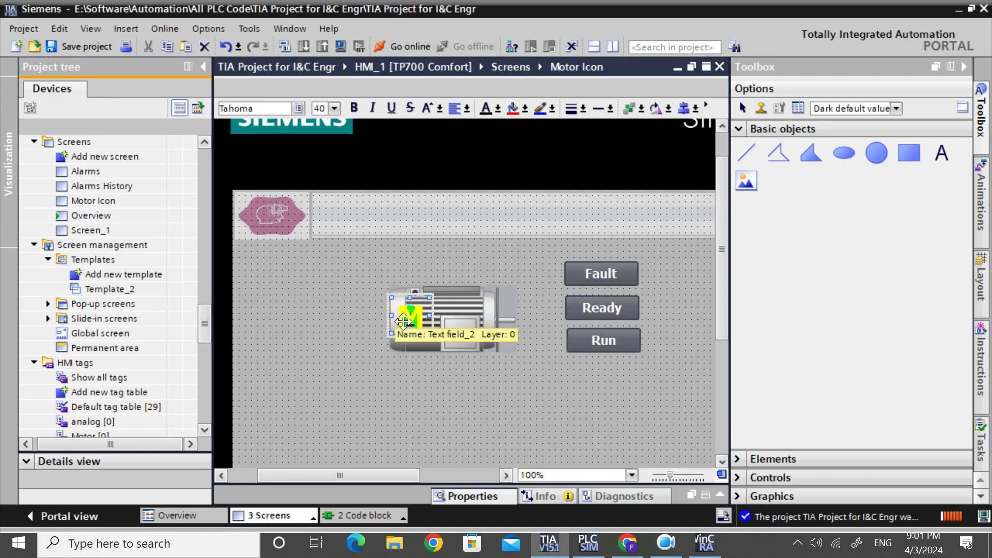
{"action": "key", "text": "Left"}
{"action": "key", "text": "Left"}
{"action": "key", "text": "Left"}
{"action": "key", "text": "Left"}
{"action": "key", "text": "Left"}
{"action": "key", "text": "Left"}
{"action": "key", "text": "Left"}
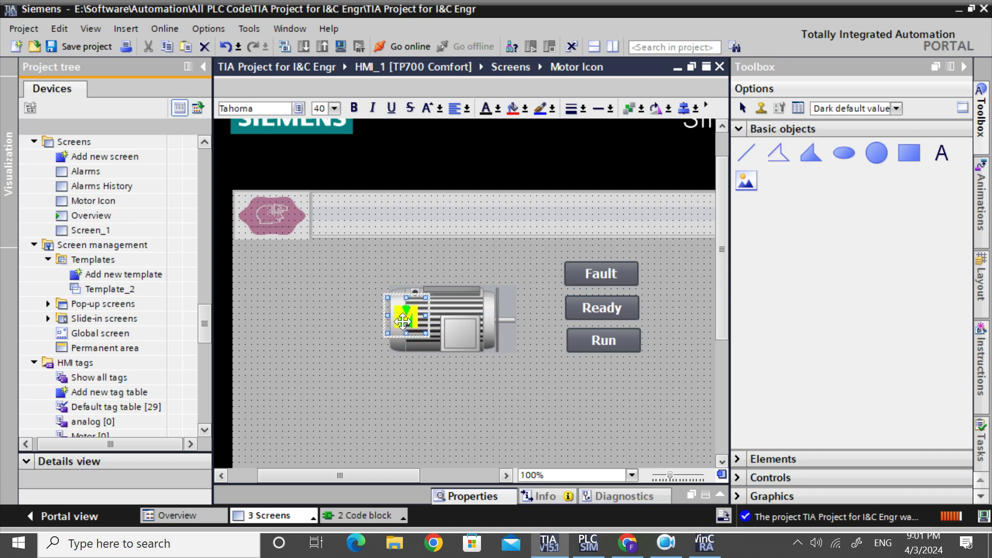
{"action": "key", "text": "Left"}
{"action": "key", "text": "Left"}
{"action": "key", "text": "Left"}
{"action": "key", "text": "Left"}
{"action": "key", "text": "Left"}
{"action": "key", "text": "Left"}
{"action": "key", "text": "Left"}
{"action": "key", "text": "Left"}
{"action": "key", "text": "Left"}
{"action": "key", "text": "Left"}
{"action": "key", "text": "Left"}
{"action": "key", "text": "Left"}
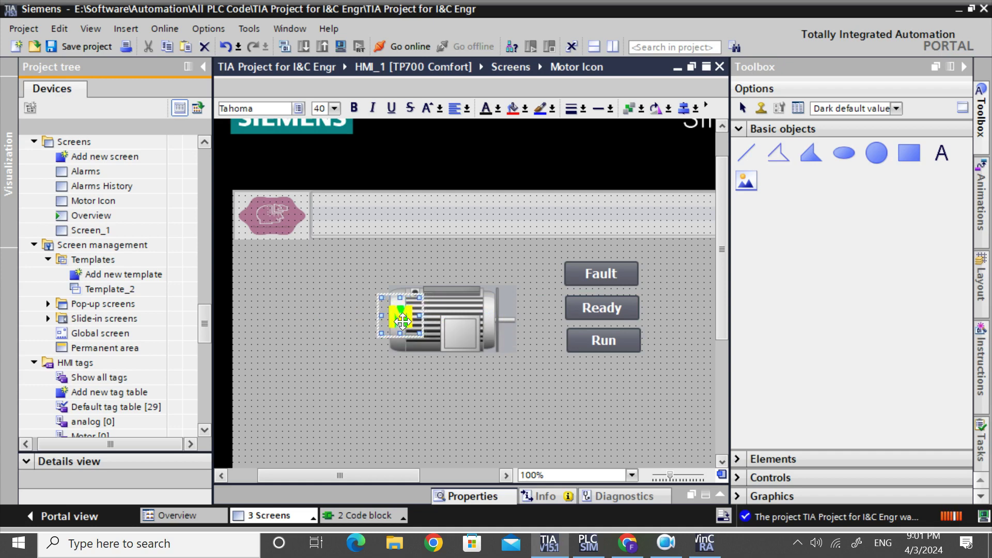
Bring both selected mode letters to the front of the motor image and deselect them.
{"action": "left_click", "coordinate": [639, 107]}
{"action": "left_click", "coordinate": [669, 108]}
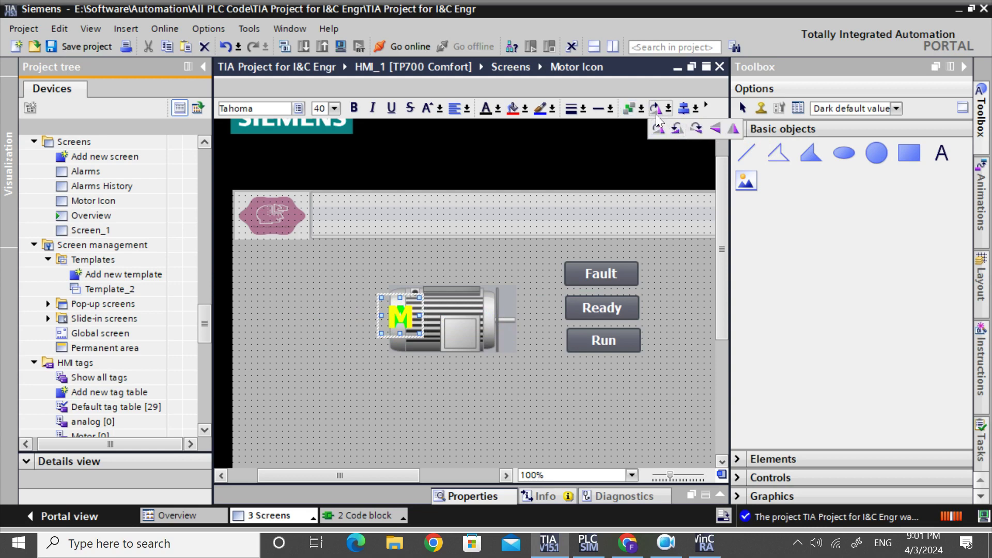
{"action": "left_click", "coordinate": [639, 107]}
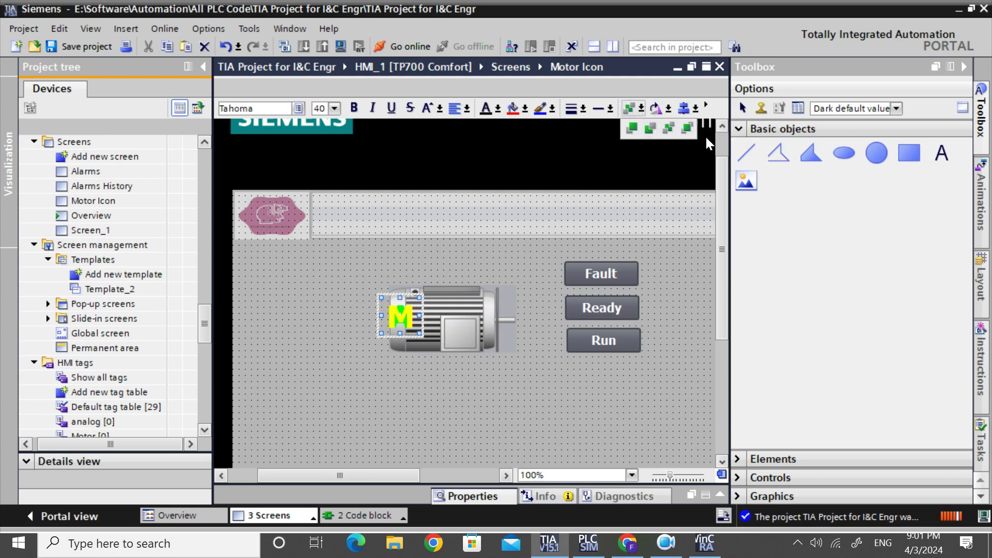
{"action": "left_click", "coordinate": [692, 128]}
{"action": "left_click", "coordinate": [517, 380]}
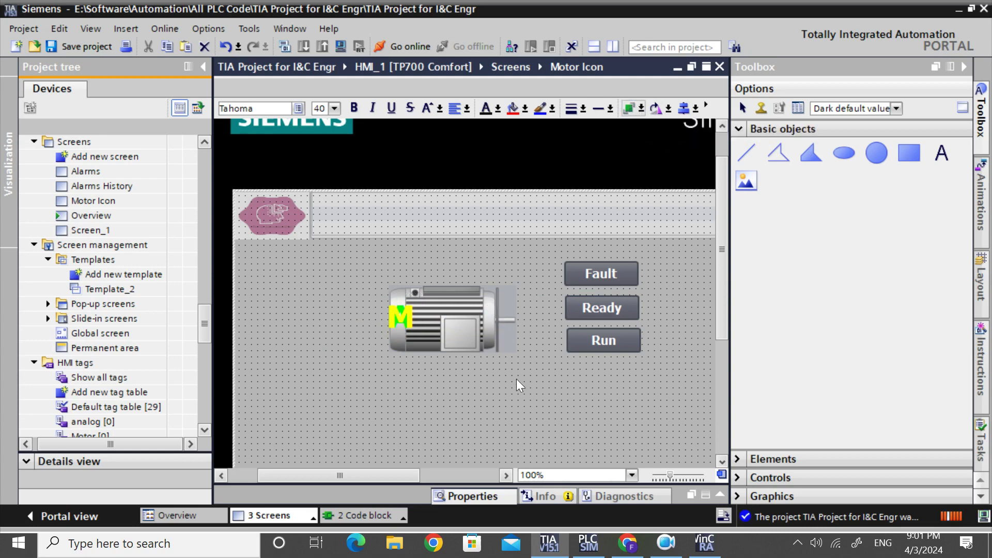
Save the project and compile HMI_1, then return to the Motor Icon screen layout.
{"action": "left_click", "coordinate": [85, 51]}
{"action": "left_click", "coordinate": [283, 46]}
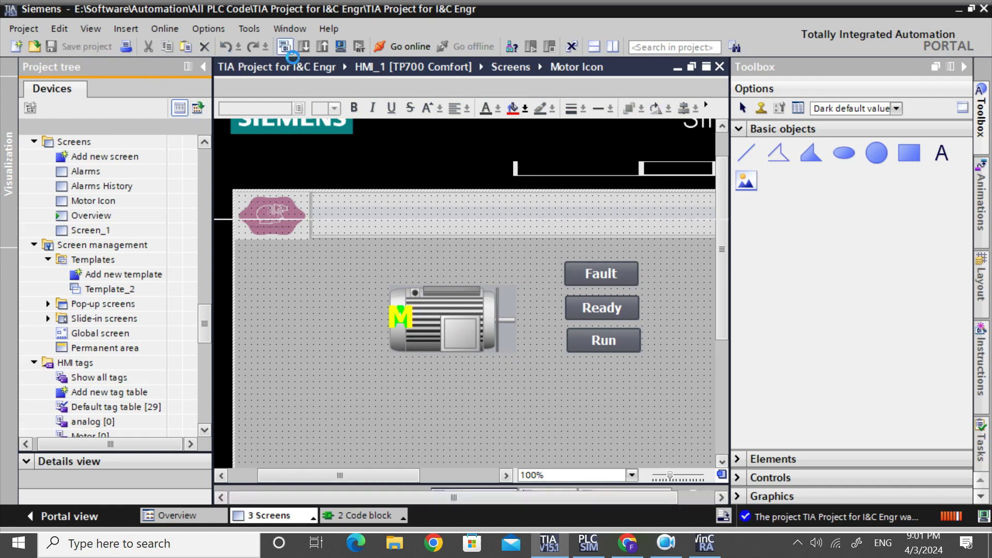
{"action": "left_click", "coordinate": [203, 141]}
{"action": "left_click", "coordinate": [204, 142]}
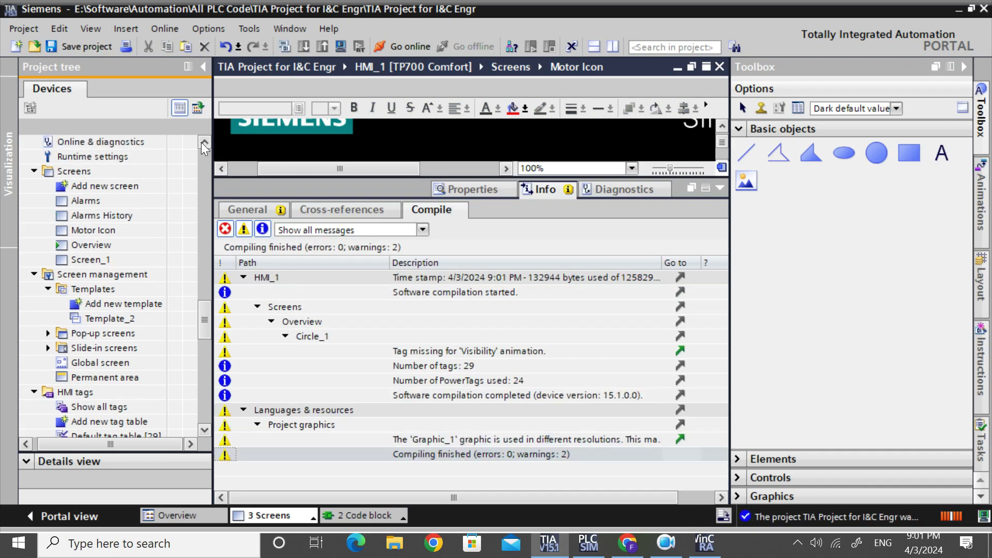
{"action": "left_click", "coordinate": [204, 141]}
{"action": "left_click", "coordinate": [204, 141]}
{"action": "left_click", "coordinate": [204, 142]}
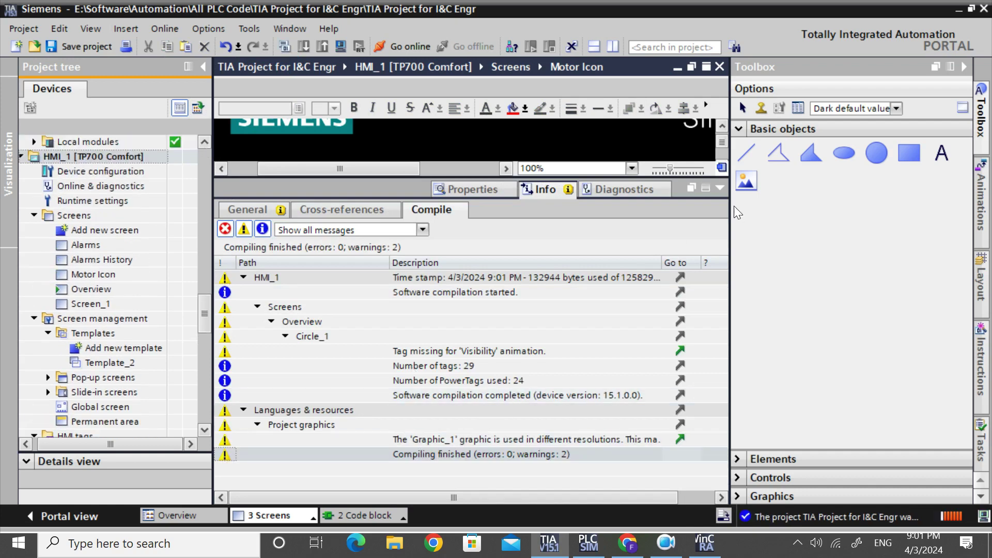
{"action": "left_click", "coordinate": [720, 188]}
Duplicate the Run button below the original and remove the function from the copy's Release event.
{"action": "left_click", "coordinate": [633, 346]}
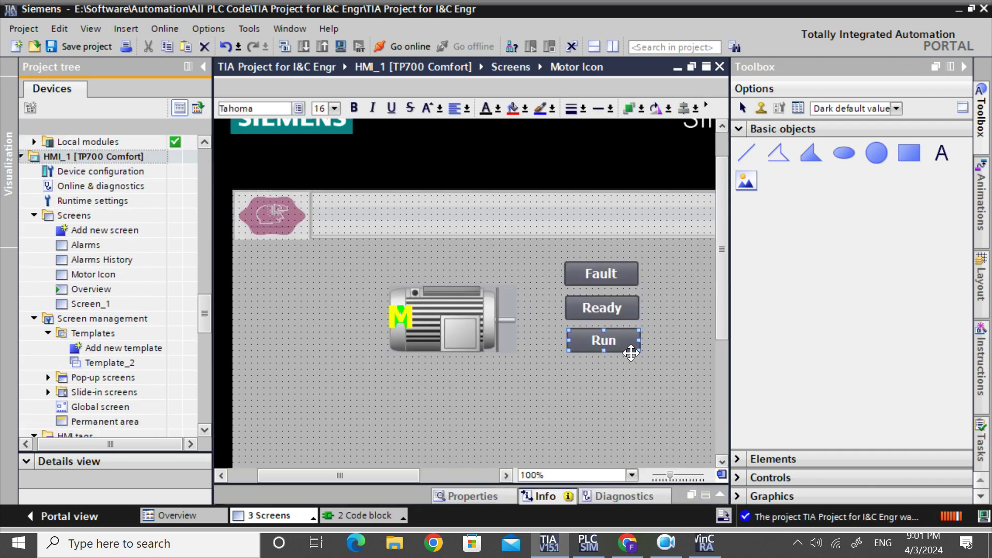
{"action": "left_click_drag", "start_coordinate": [623, 347], "coordinate": [621, 389]}
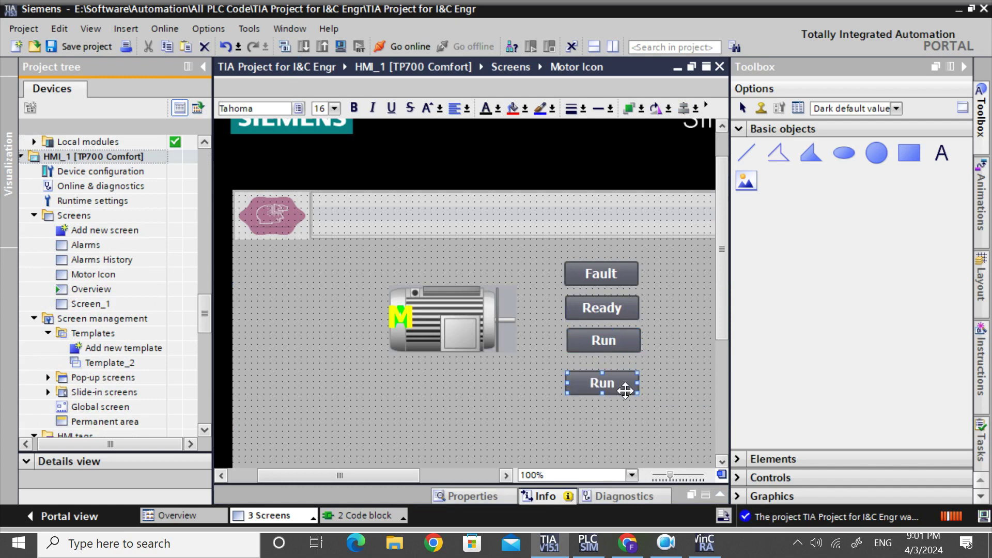
{"action": "right_click", "coordinate": [616, 383]}
{"action": "left_click", "coordinate": [645, 373]}
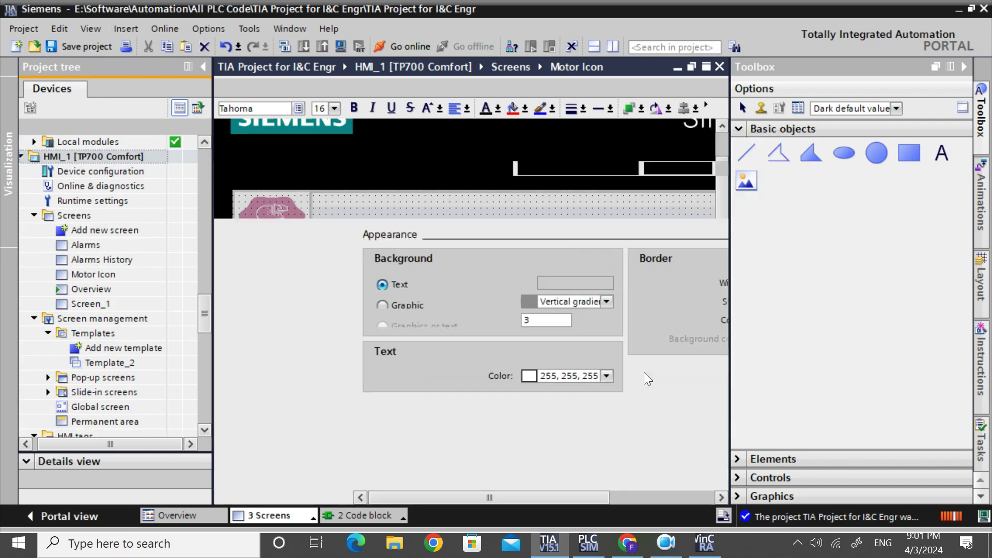
{"action": "left_click", "coordinate": [407, 219]}
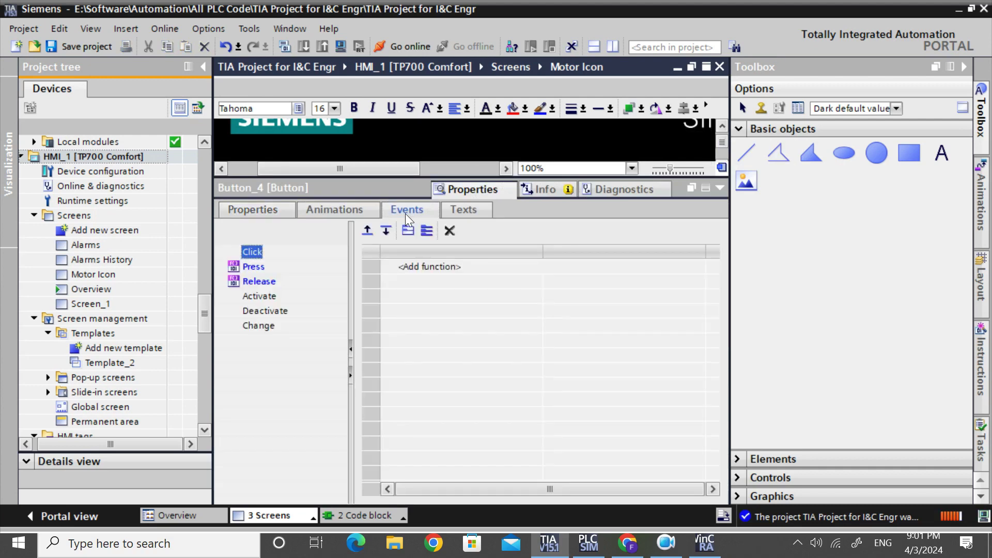
{"action": "left_click", "coordinate": [261, 281]}
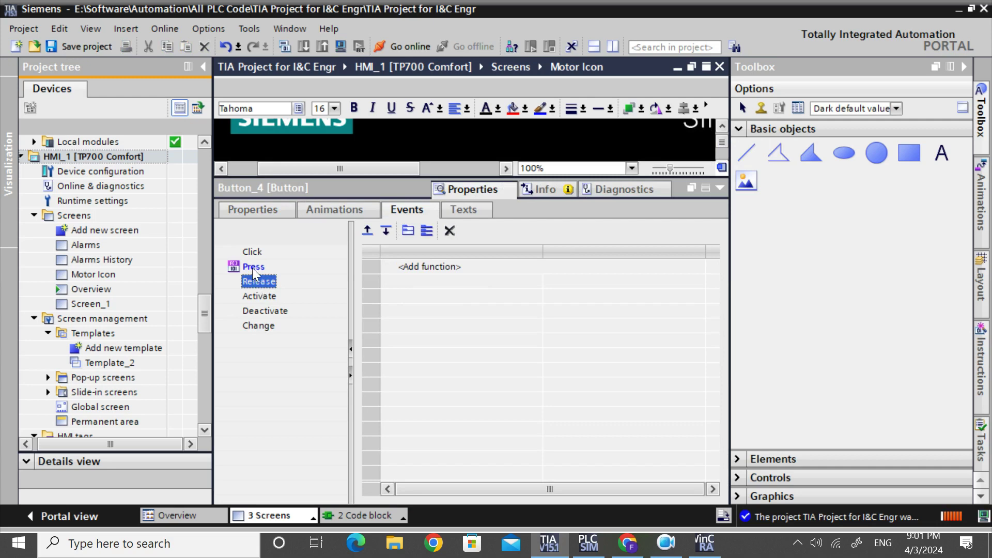
Change the copied button's Press event function to InvertBit and assign it the Motor_Mode tag.
{"action": "left_click", "coordinate": [253, 268]}
{"action": "left_click", "coordinate": [425, 267]}
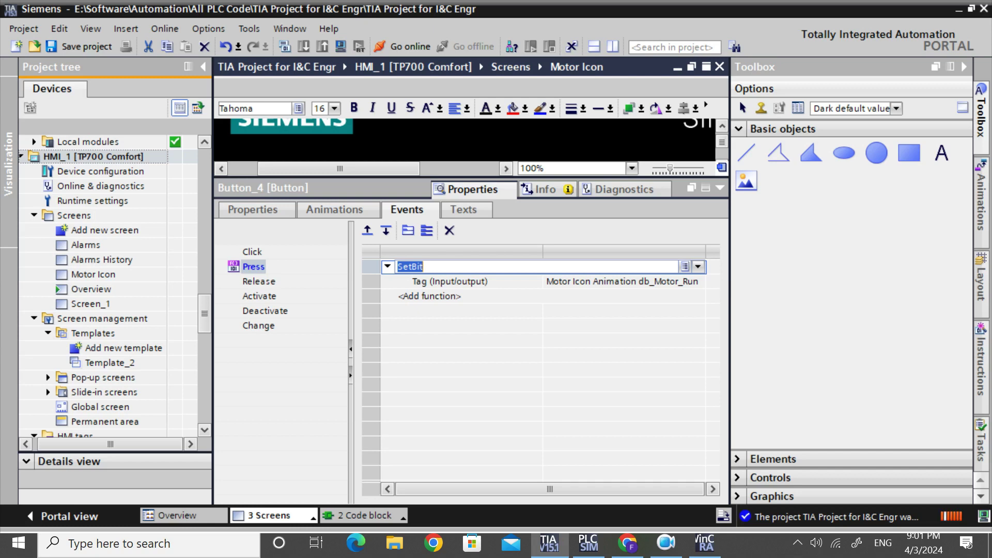
{"action": "type", "text": "In"}
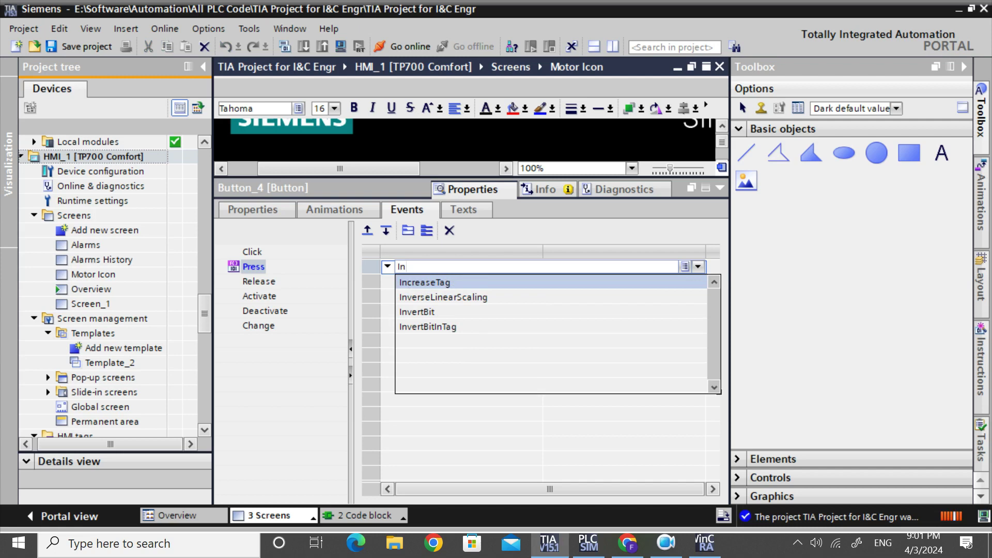
{"action": "left_click", "coordinate": [440, 312]}
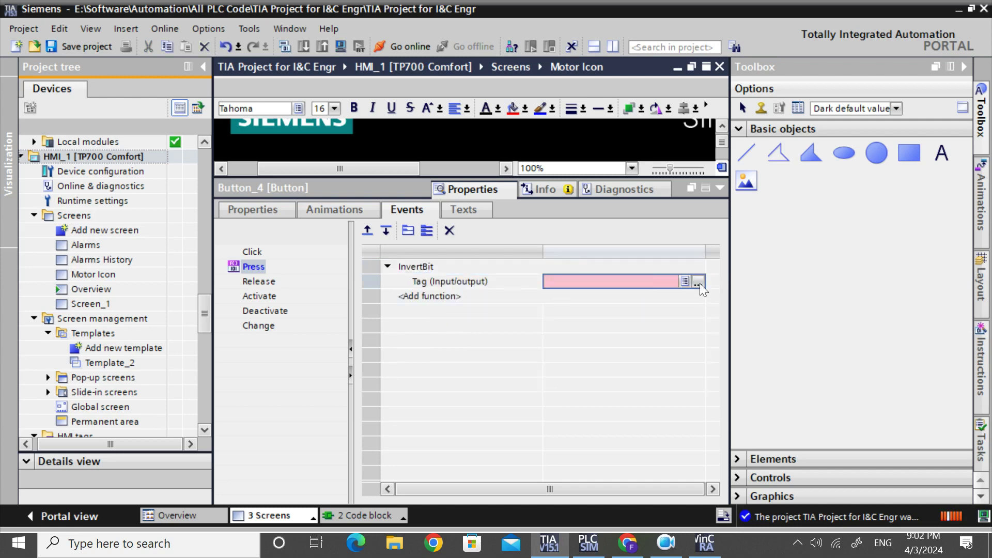
{"action": "left_click", "coordinate": [699, 283]}
{"action": "left_click", "coordinate": [644, 403]}
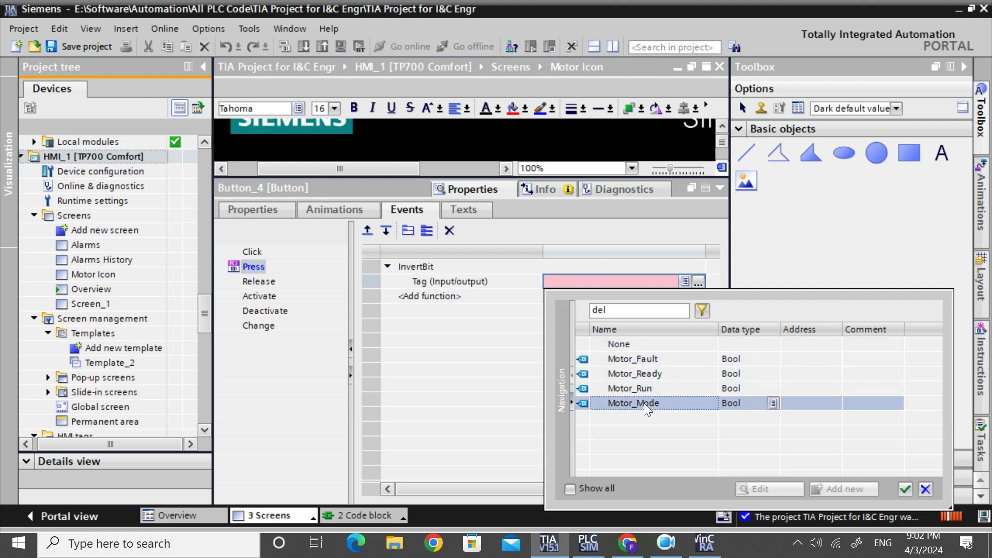
{"action": "double_click", "coordinate": [601, 401]}
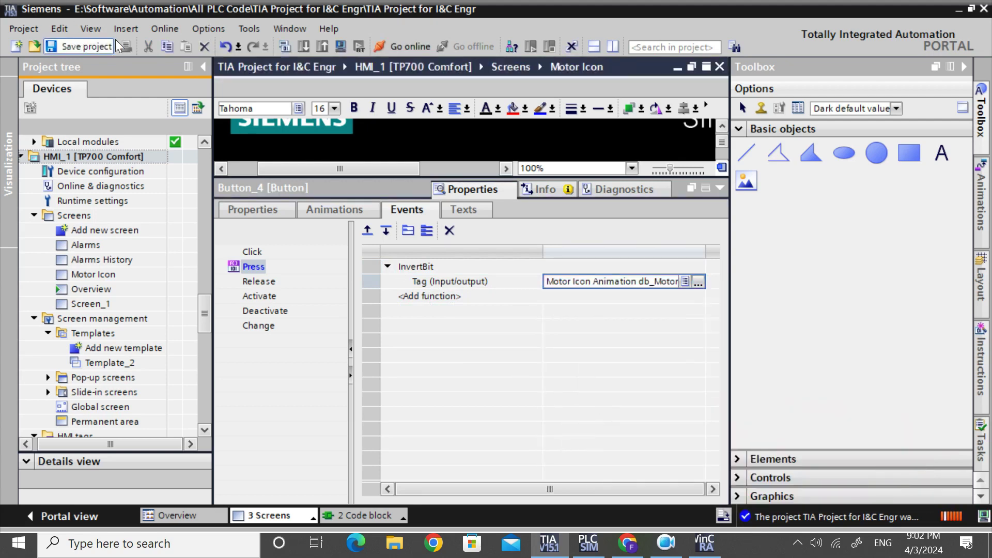
Save and compile the HMI project, and preview the Motor Icon screen briefly in the runtime simulation.
{"action": "left_click", "coordinate": [85, 46]}
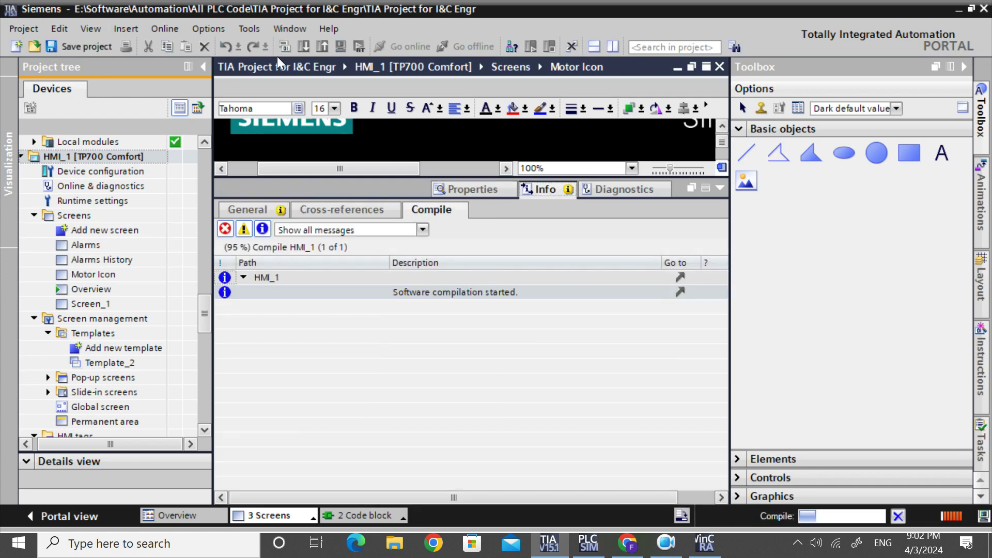
{"action": "left_click", "coordinate": [127, 154]}
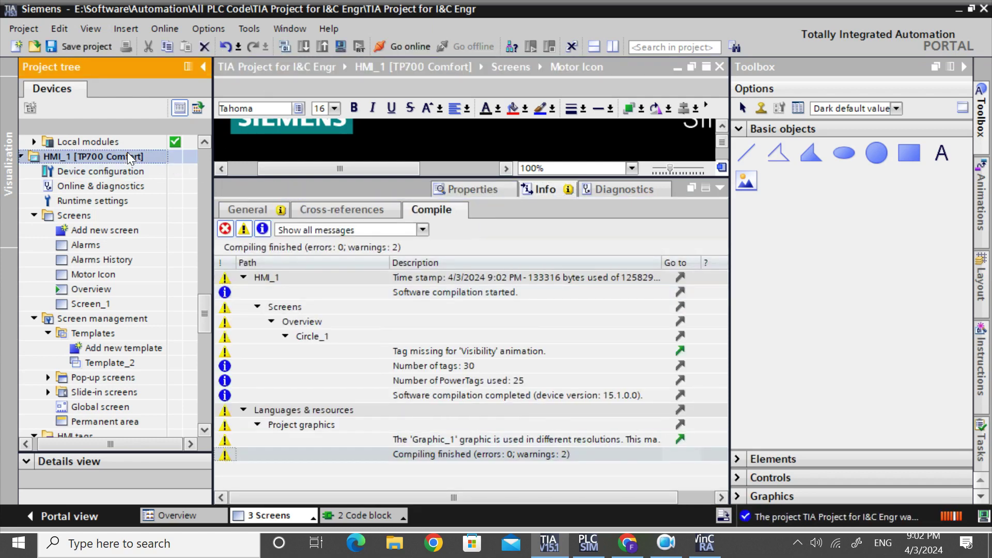
{"action": "left_click", "coordinate": [341, 46]}
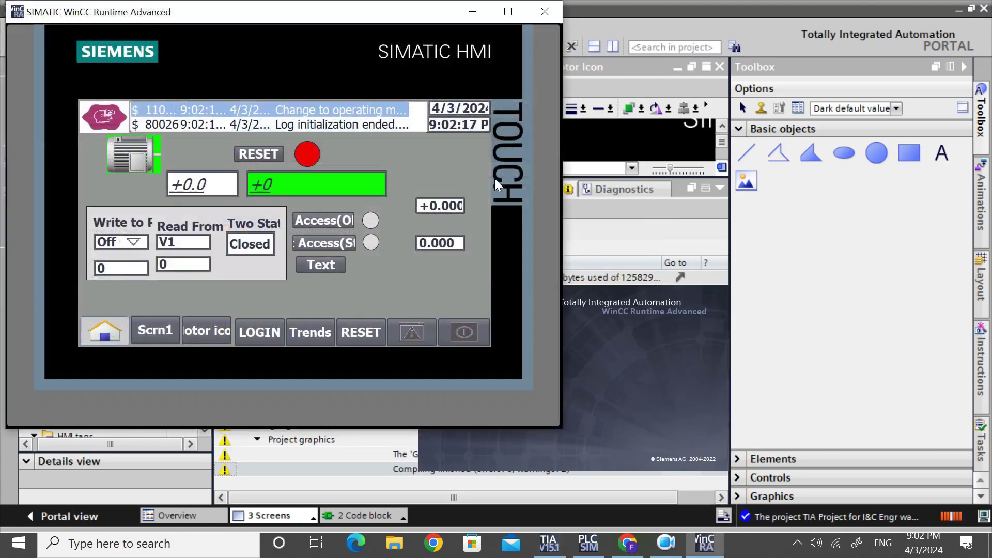
{"action": "left_click", "coordinate": [210, 343]}
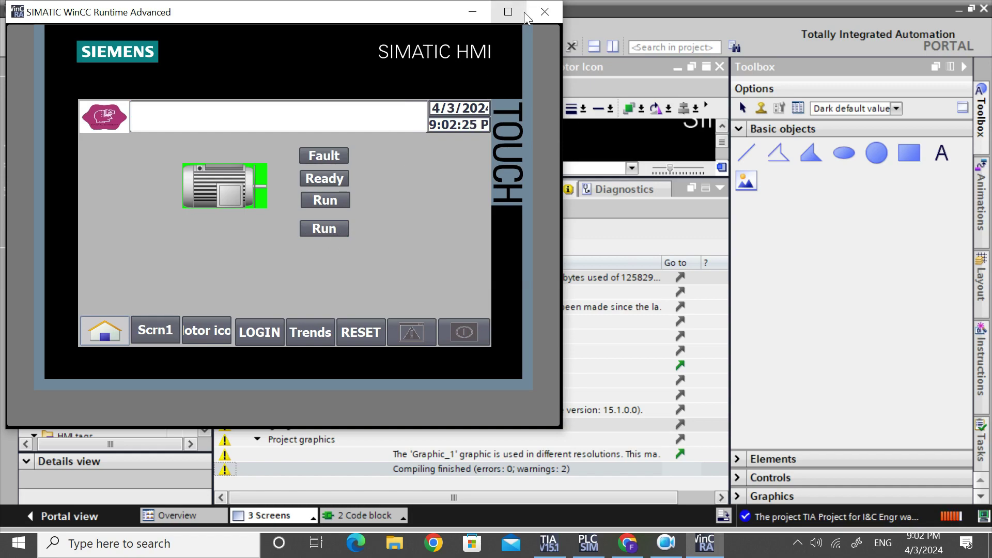
{"action": "left_click", "coordinate": [545, 11]}
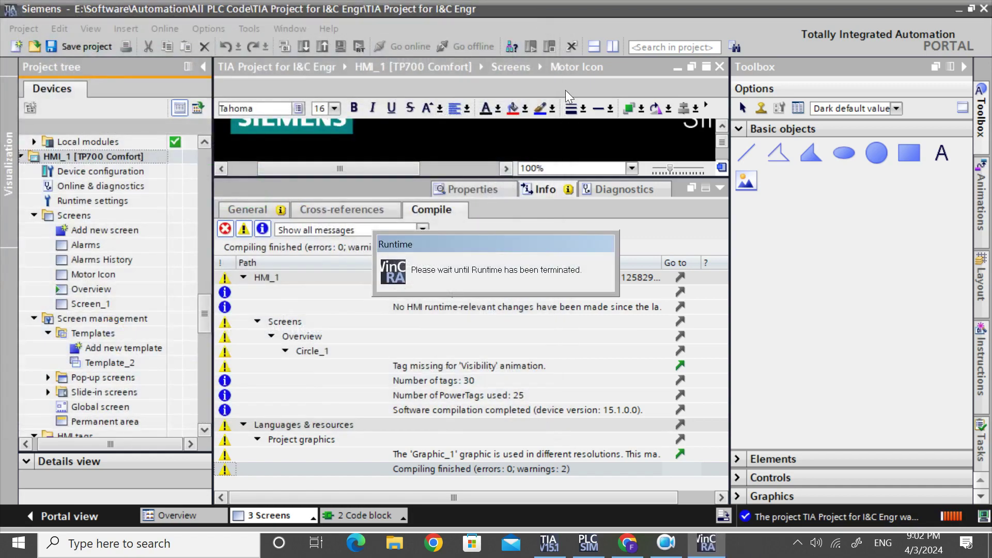
Change the label of the copied Run button to "A/M".
{"action": "left_click", "coordinate": [720, 188]}
{"action": "left_click", "coordinate": [626, 395]}
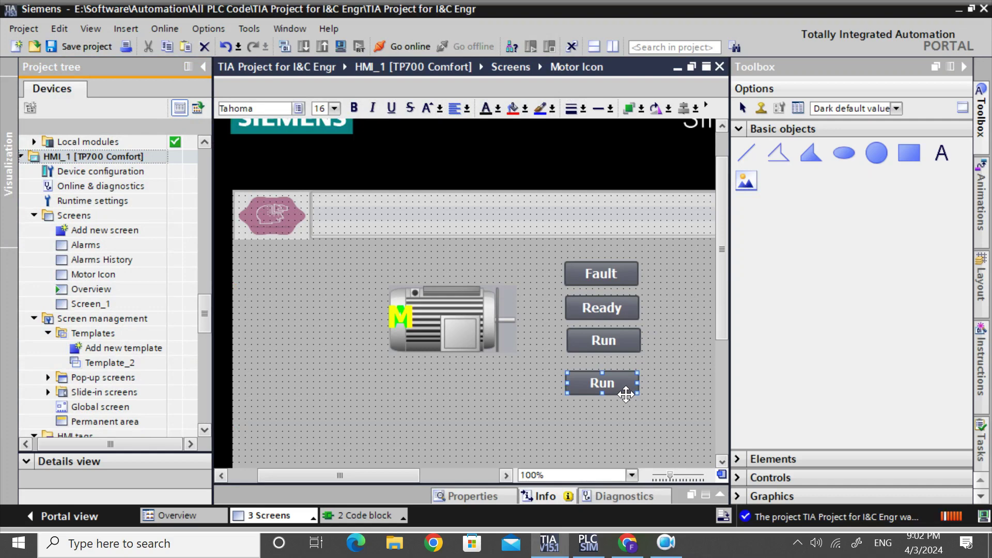
{"action": "double_click", "coordinate": [626, 394]}
{"action": "type", "text": "A"}
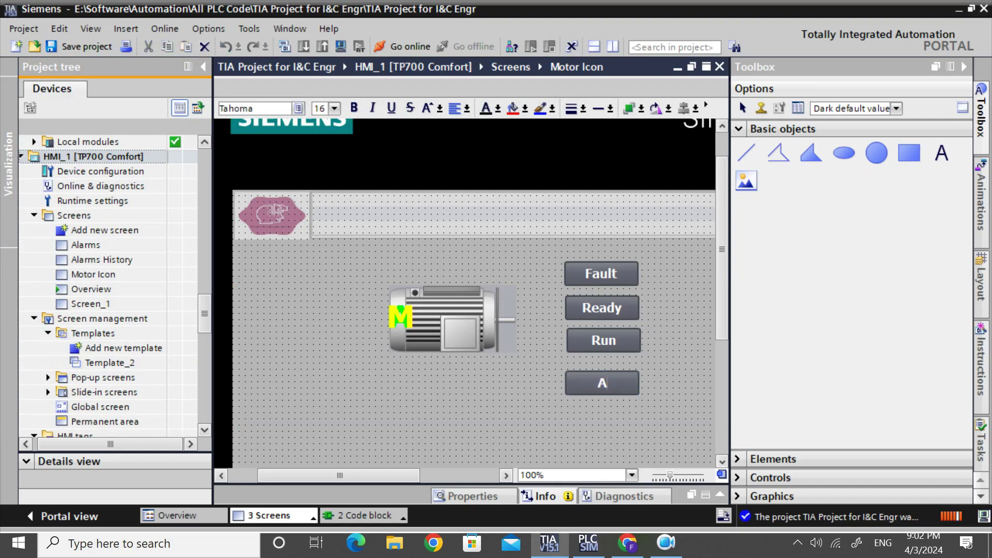
{"action": "type", "text": "/M"}
{"action": "left_click", "coordinate": [492, 427]}
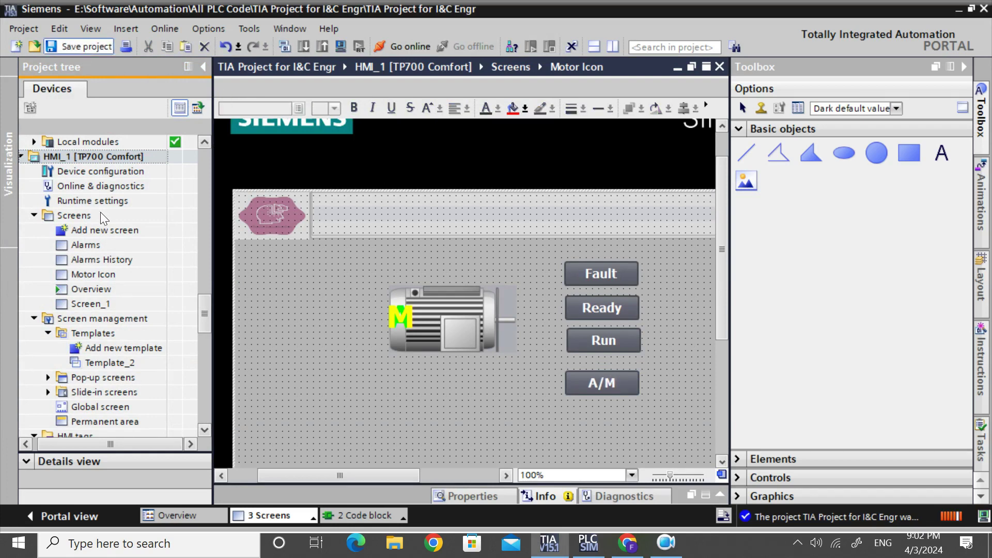
Start the HMI_1 runtime simulation and try the A/M button on the Motor Icon screen.
{"action": "left_click", "coordinate": [99, 157]}
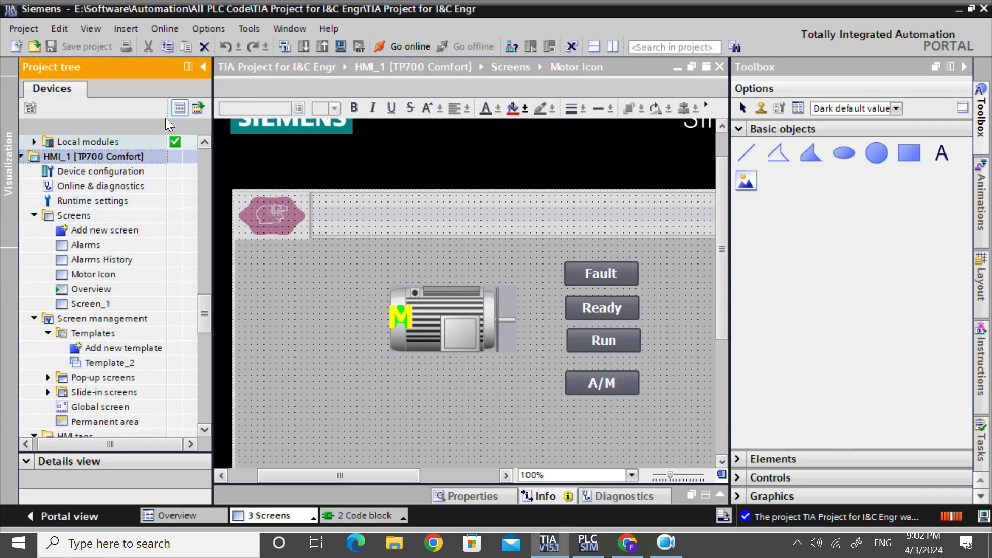
{"action": "left_click", "coordinate": [340, 46]}
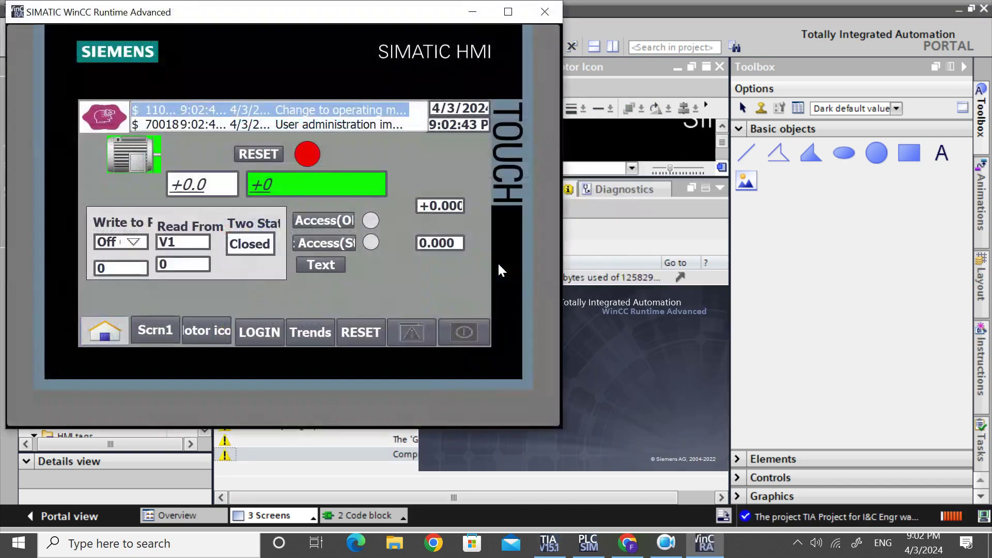
{"action": "left_click", "coordinate": [203, 344]}
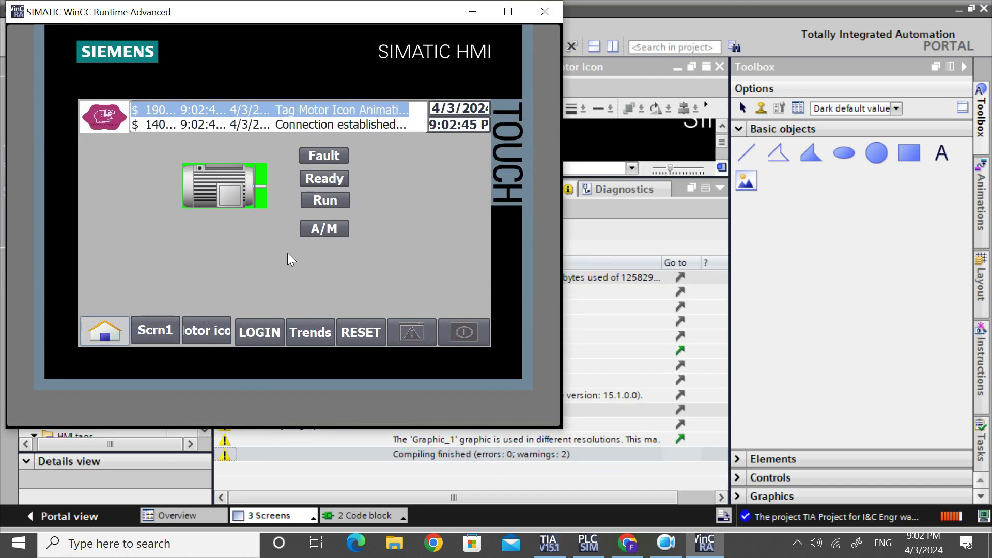
{"action": "left_click", "coordinate": [326, 233]}
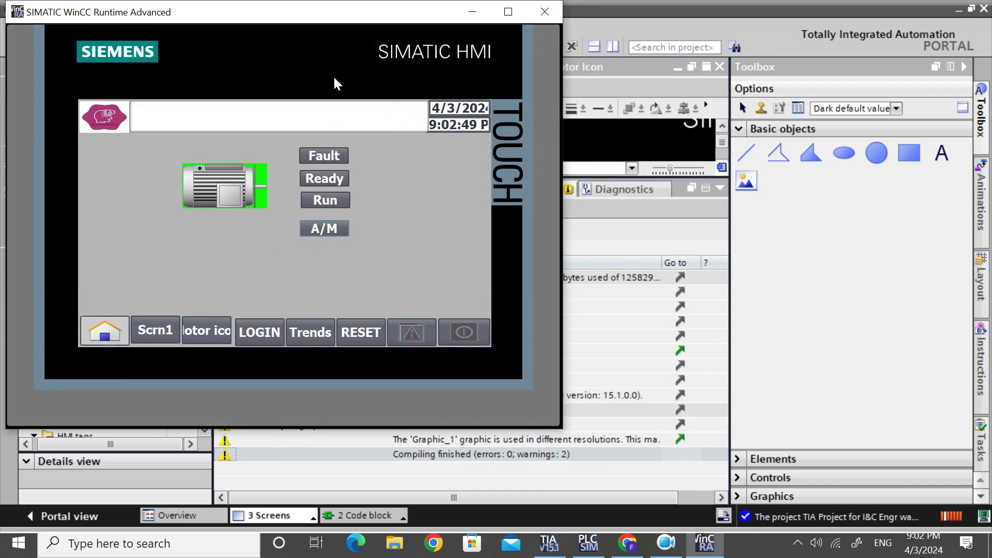
{"action": "left_click_drag", "start_coordinate": [311, 12], "coordinate": [715, 97]}
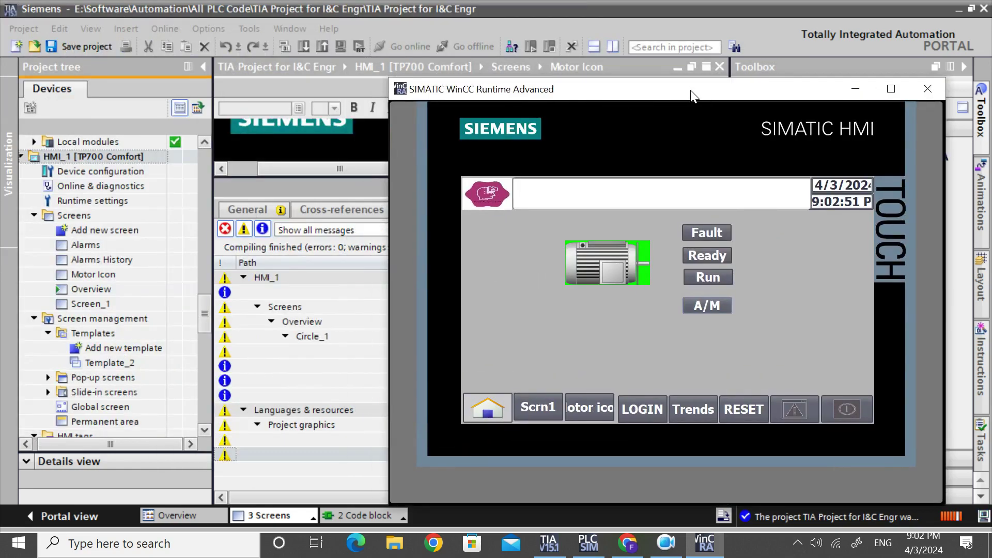
Open the Motor Icon Animation (FC15) block and download the program to PLC_1, choosing Re-initialize for the data blocks.
{"action": "left_click", "coordinate": [209, 326]}
{"action": "scroll", "coordinate": [207, 326], "scroll_direction": "up", "scroll_amount": 2}
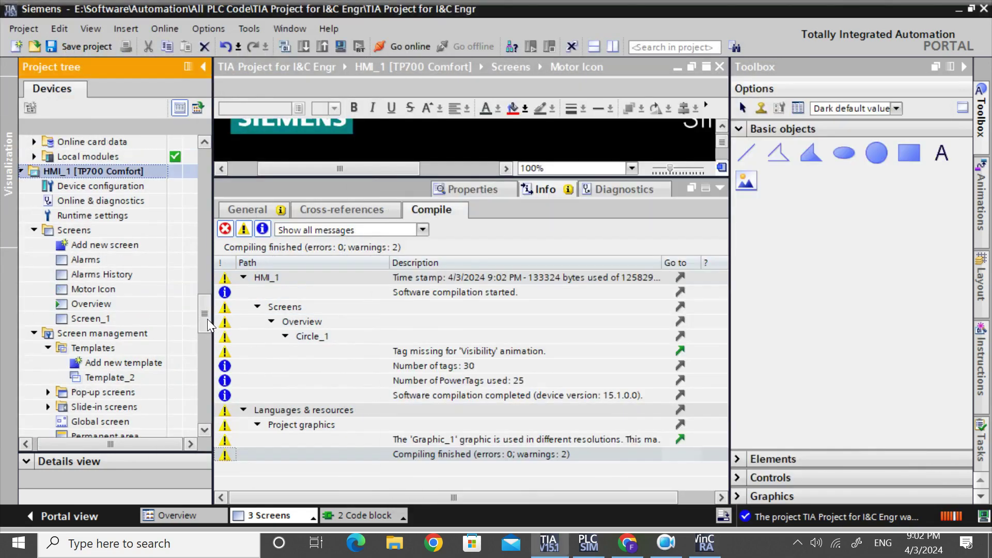
{"action": "left_click", "coordinate": [358, 516]}
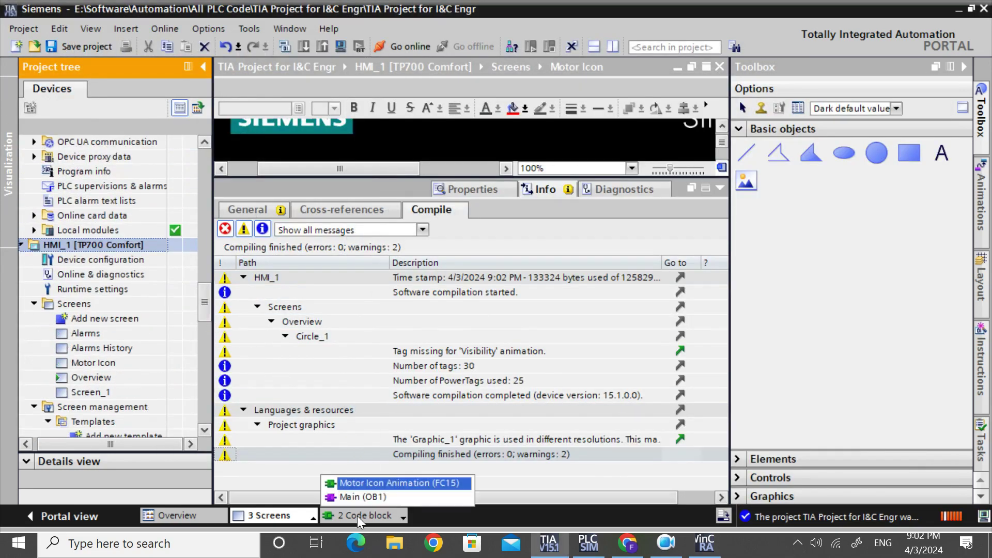
{"action": "left_click", "coordinate": [365, 488]}
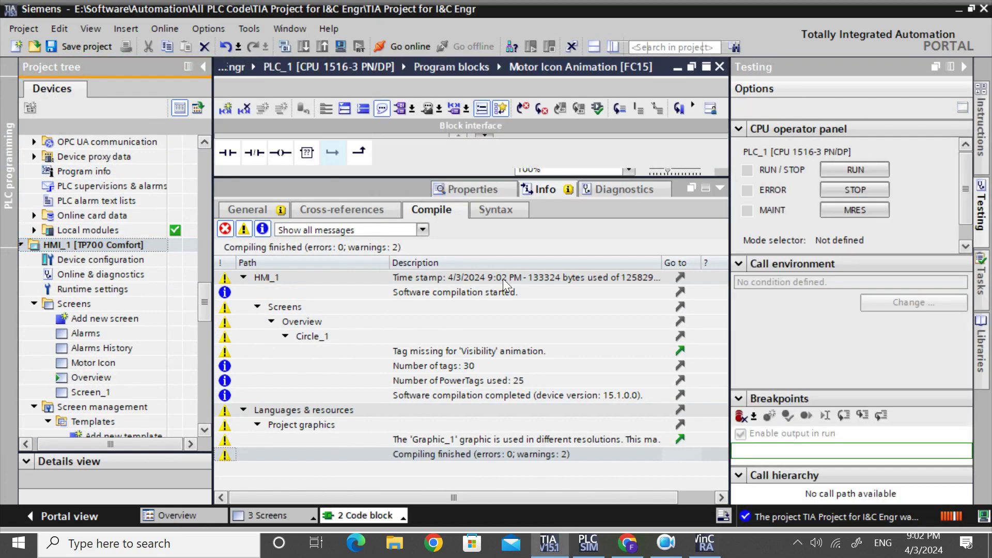
{"action": "left_click", "coordinate": [719, 189]}
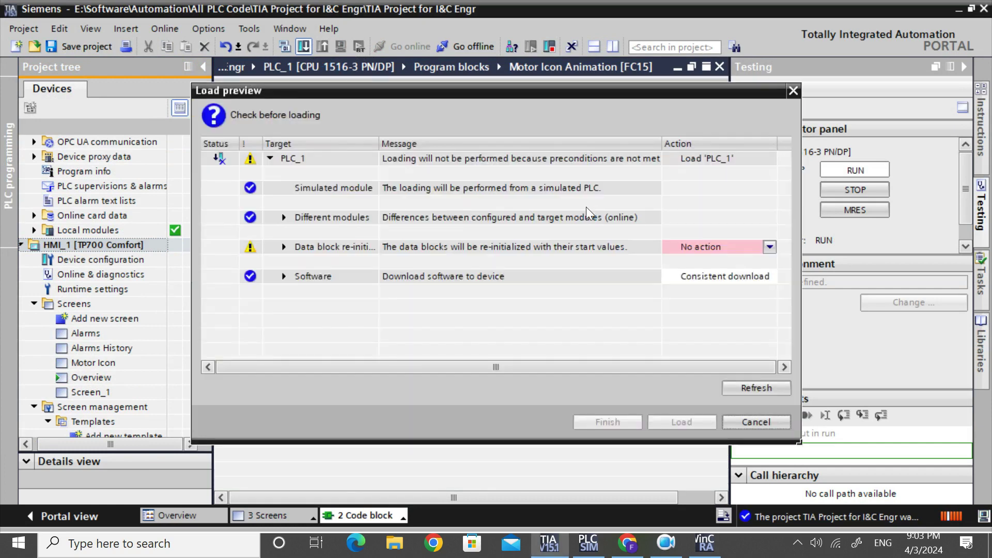
{"action": "left_click", "coordinate": [718, 249]}
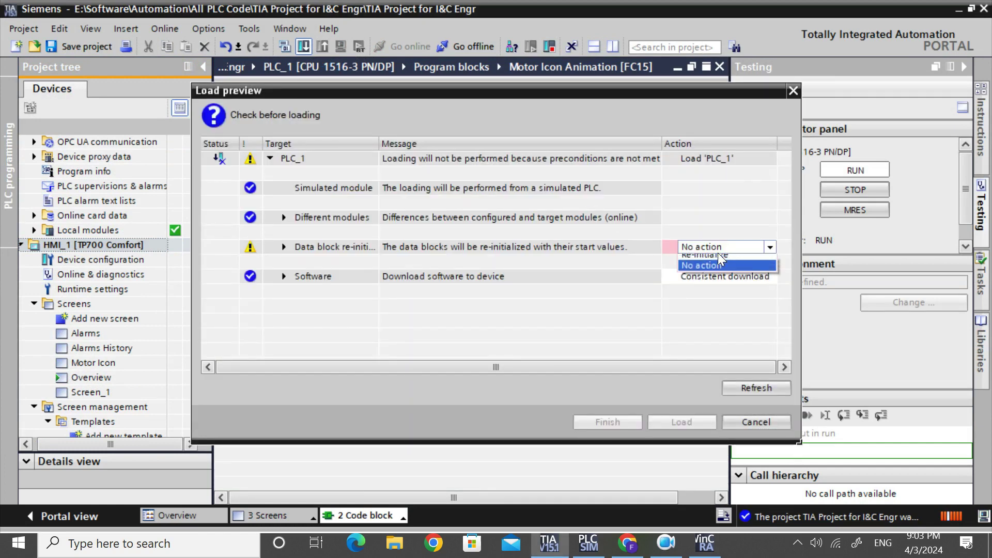
{"action": "left_click", "coordinate": [718, 259]}
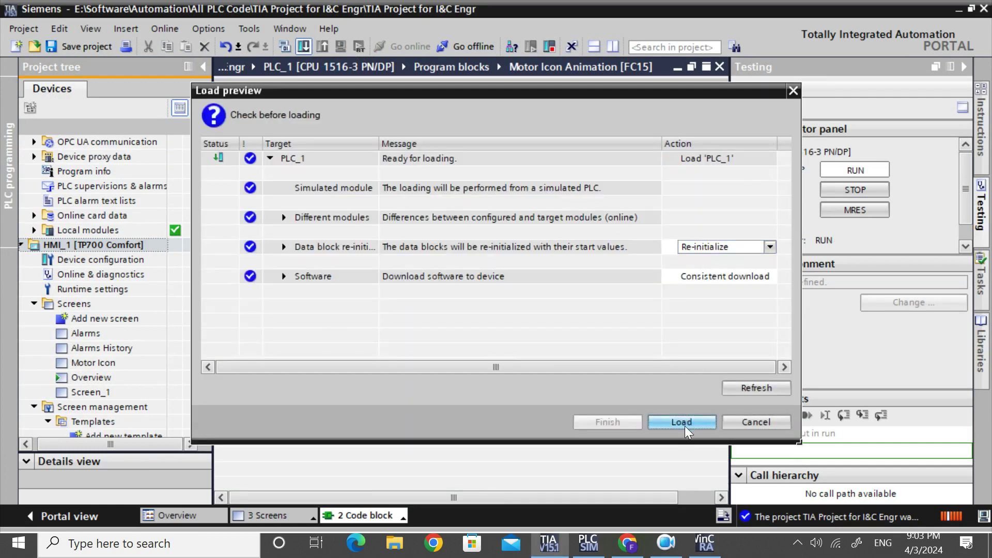
{"action": "left_click", "coordinate": [683, 424]}
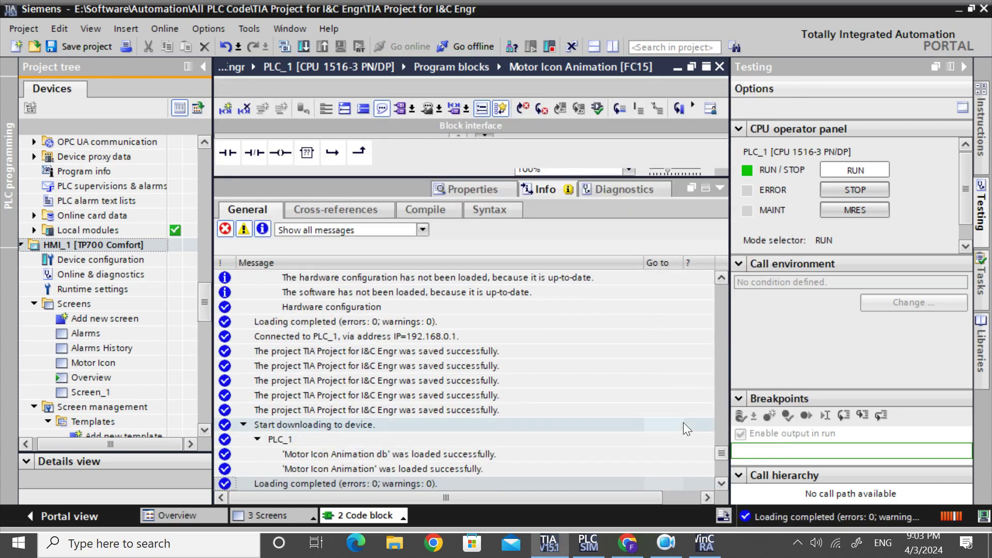
{"action": "left_click", "coordinate": [720, 189]}
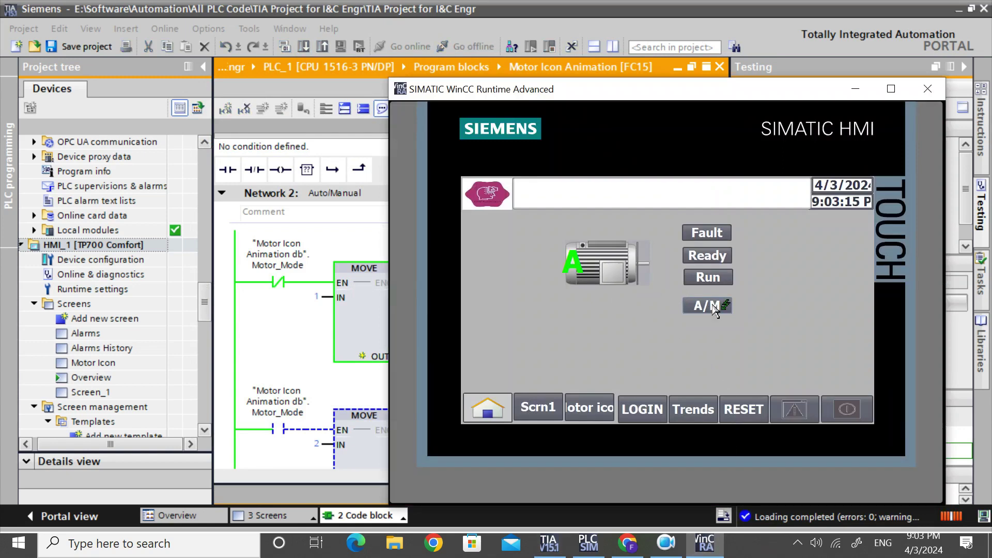
Test the Motor Icon screen in the runtime by switching A/M mode and triggering the Fault, Ready and Run states.
{"action": "left_click", "coordinate": [727, 313]}
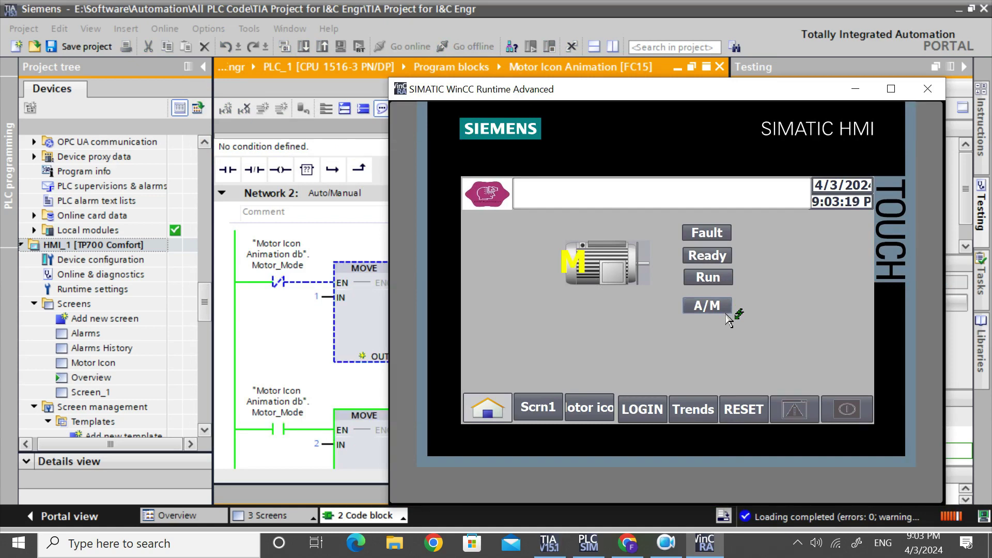
{"action": "left_click", "coordinate": [708, 235]}
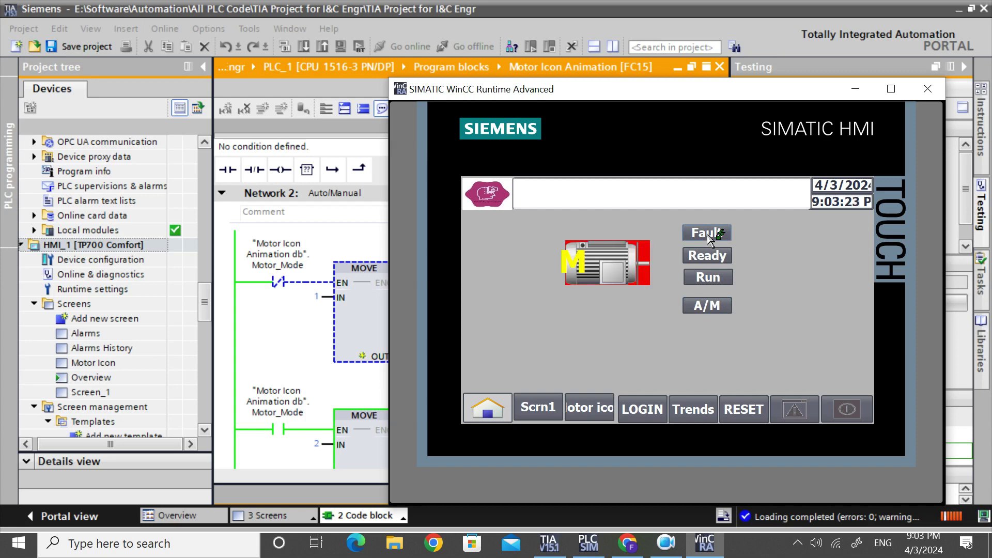
{"action": "left_click", "coordinate": [702, 261]}
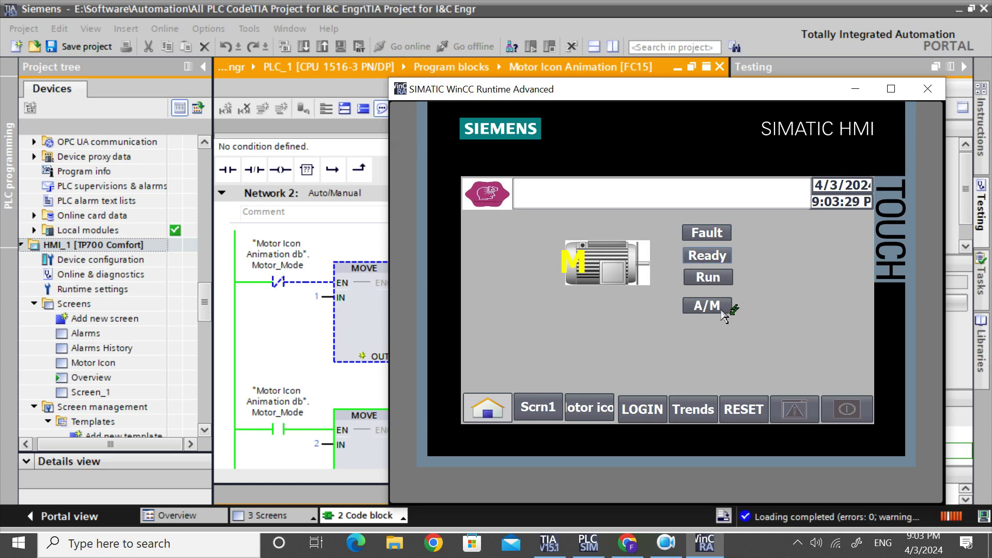
{"action": "left_click", "coordinate": [699, 282]}
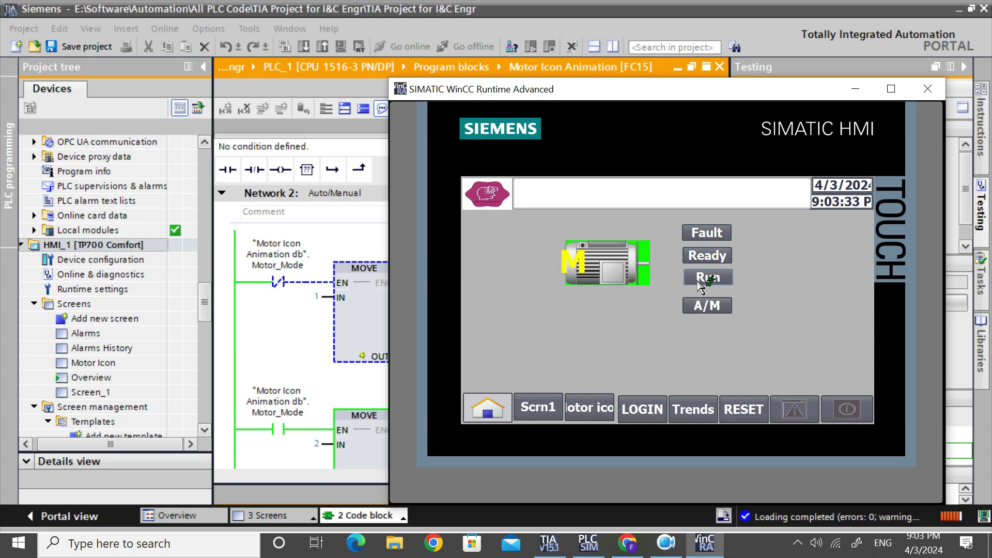
{"action": "left_click", "coordinate": [710, 306]}
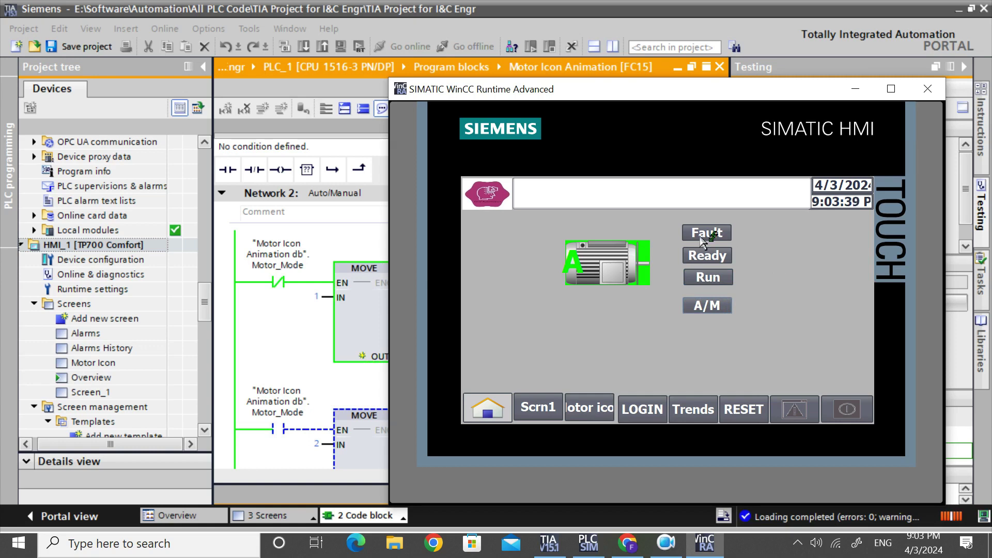
{"action": "left_click", "coordinate": [691, 256]}
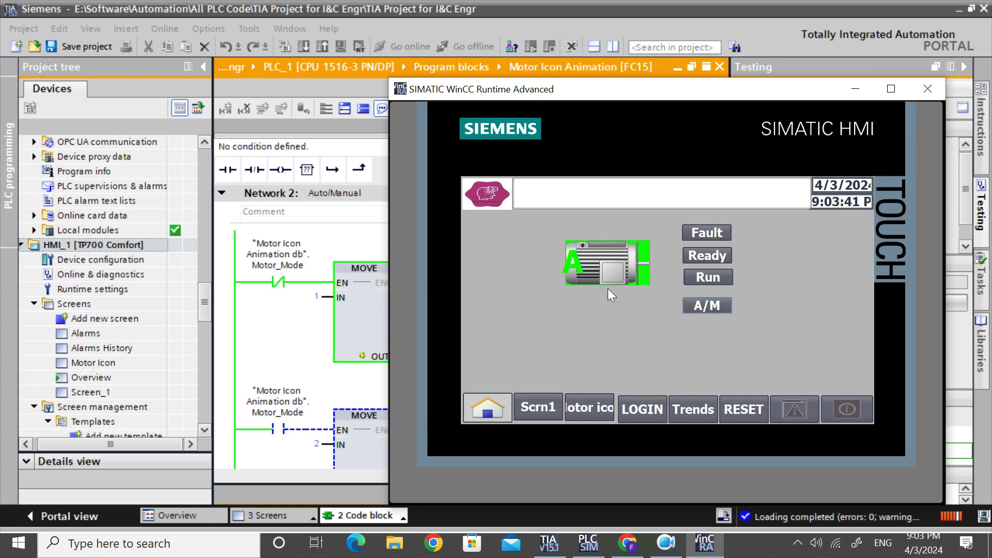